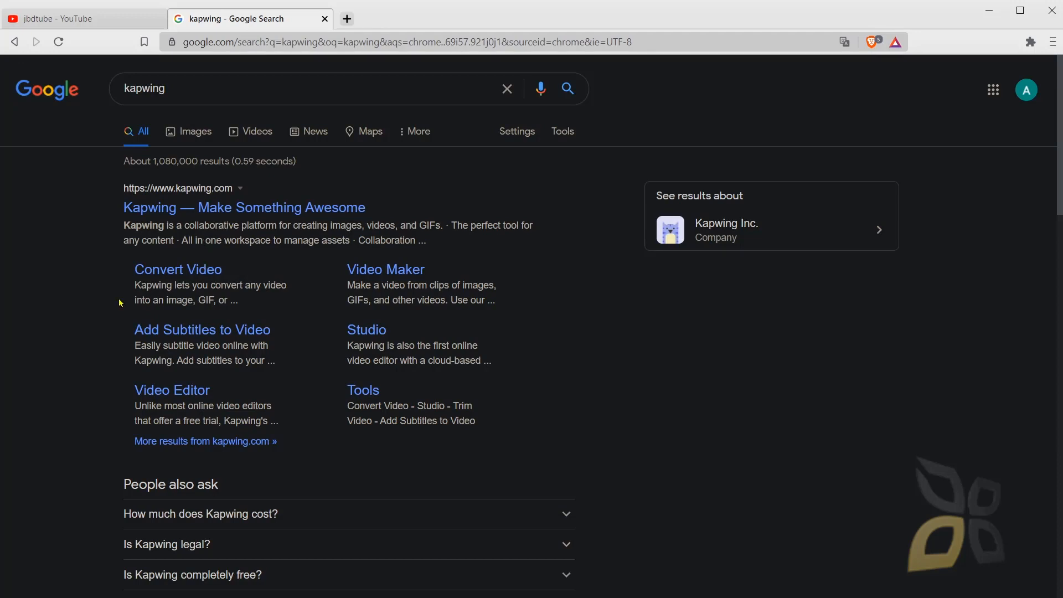
Step: Open the Kapwing website from the search results and start the Studio editor without signing in
left_click(147, 219)
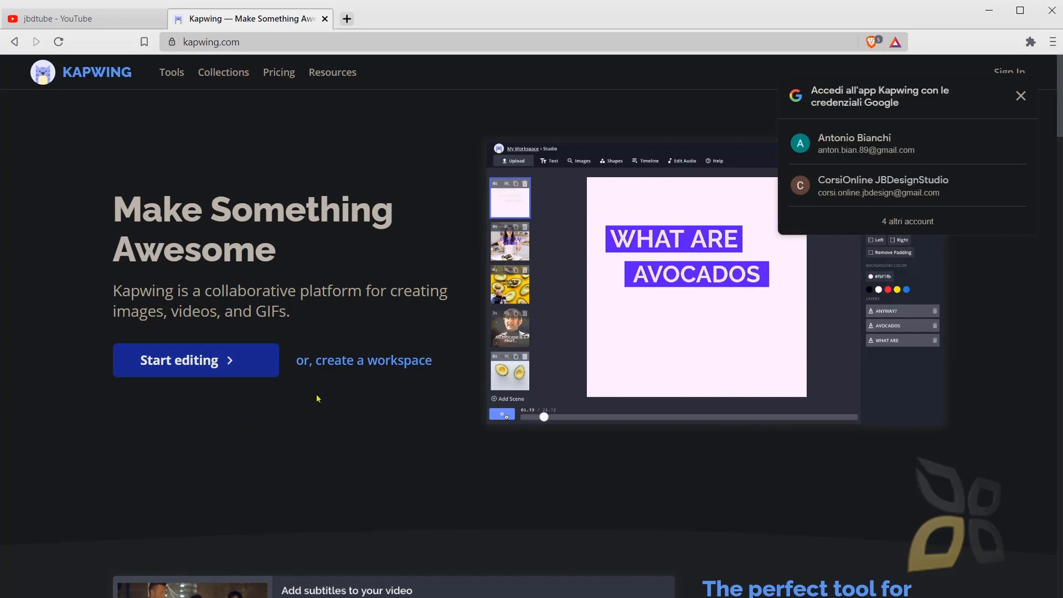
left_click(1021, 95)
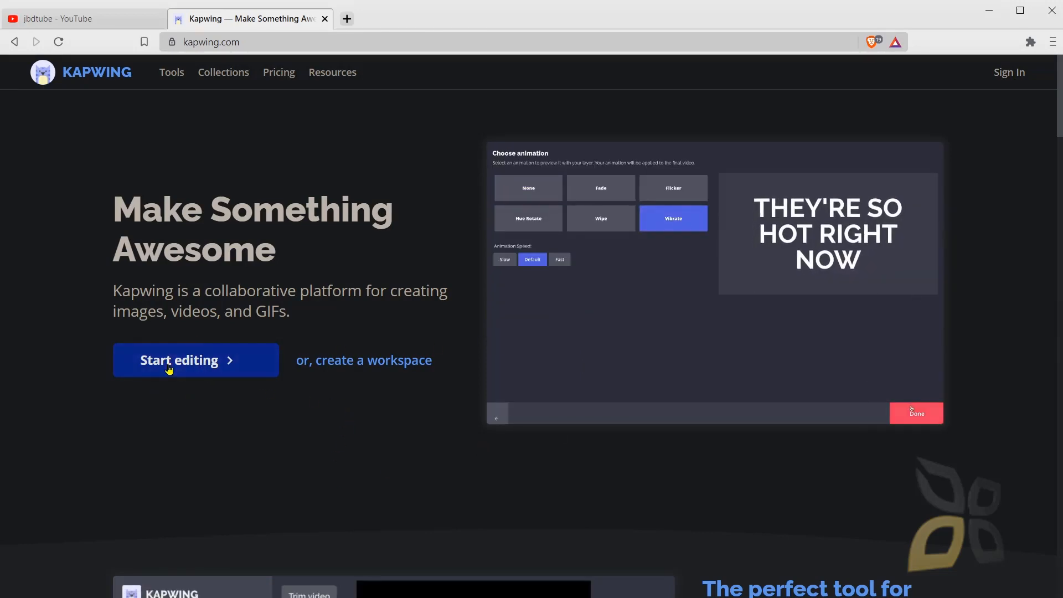
left_click(178, 365)
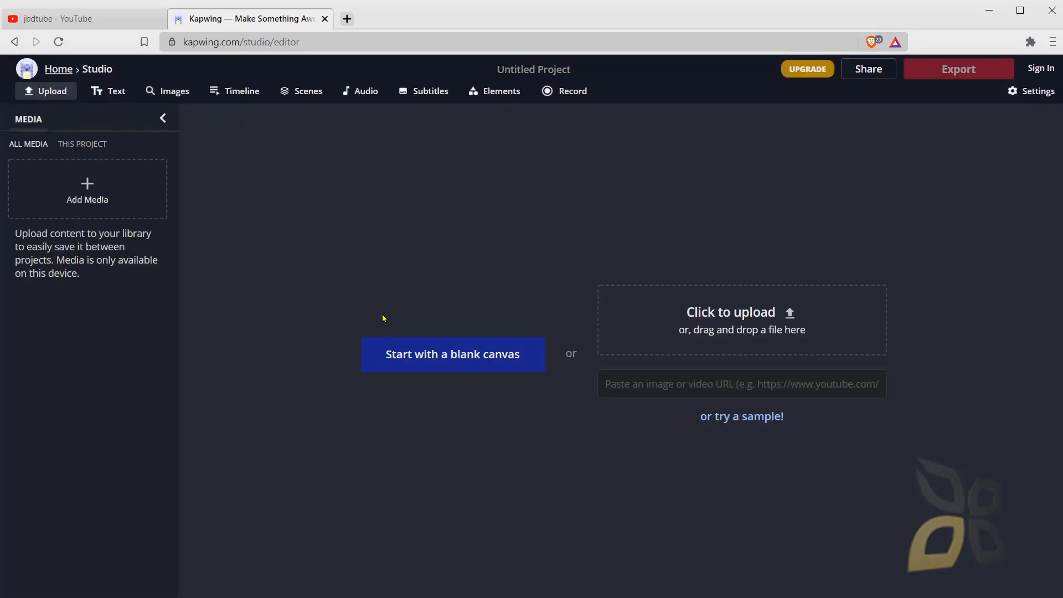
Step: Switch to YouTube, search the jbdtube channel for "kapwing" and look through the listed video guides
left_click(94, 18)
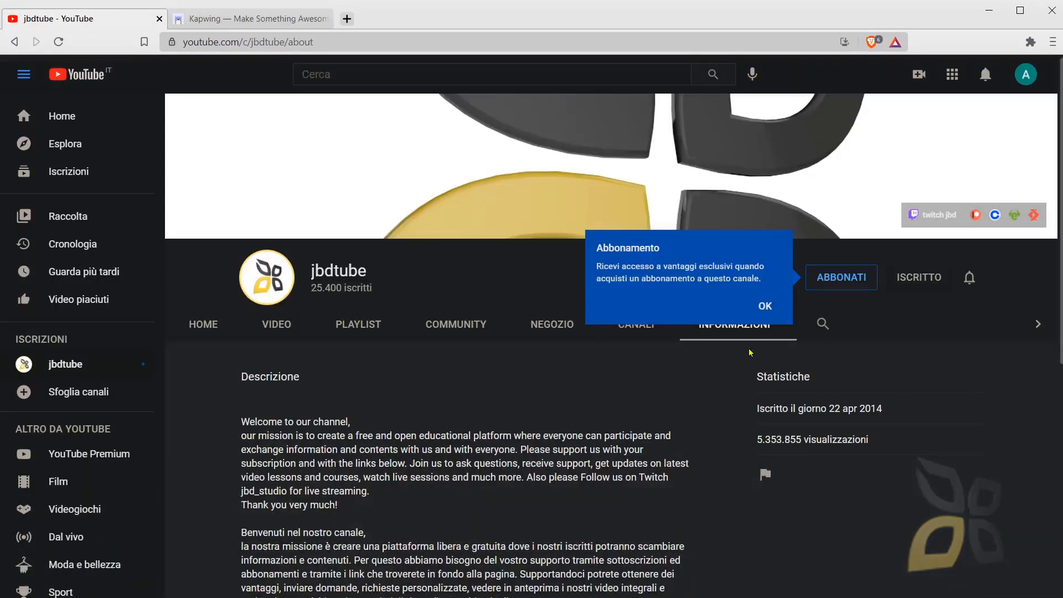
left_click(764, 306)
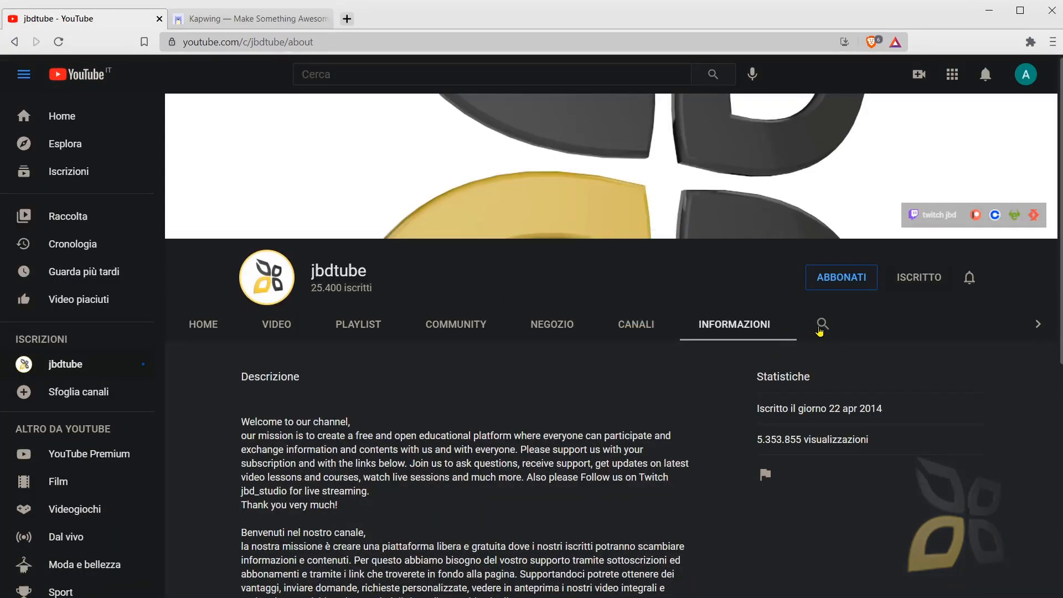
left_click(822, 325)
type("kapwing")
key("Return")
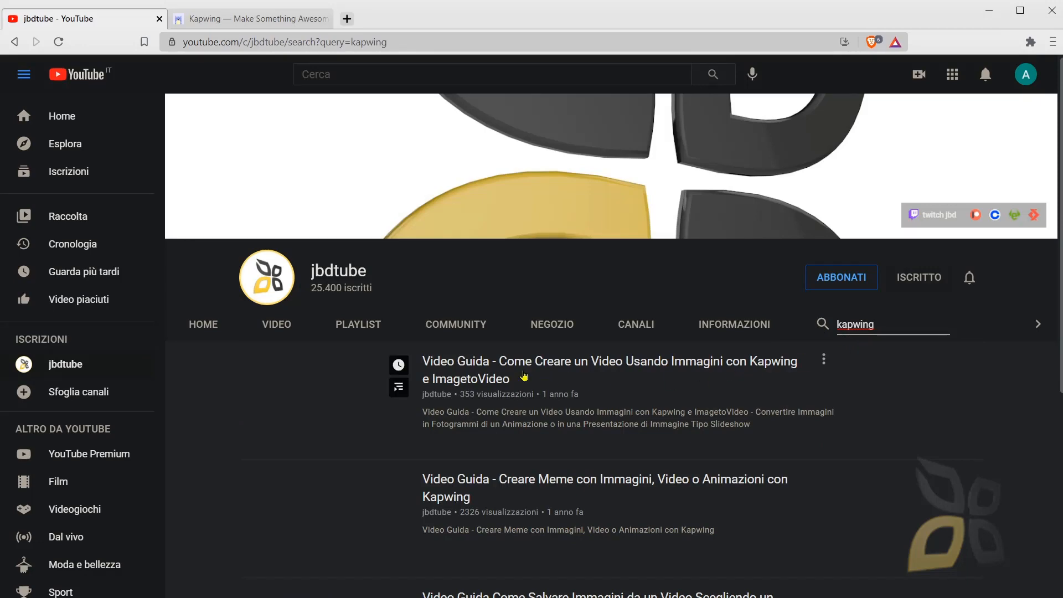
scroll(718, 479, "down", 4)
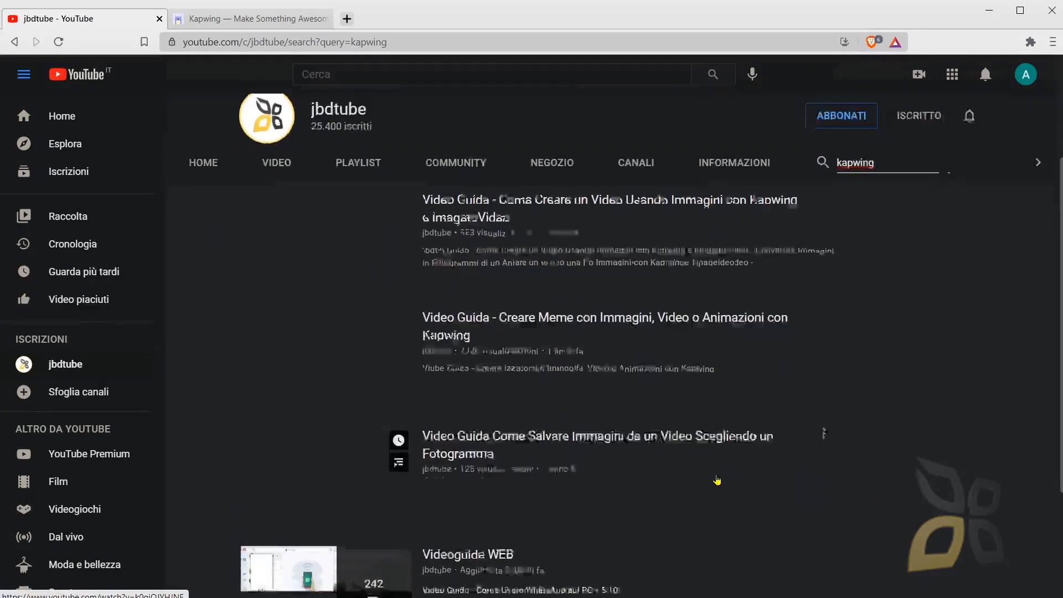
scroll(670, 485, "up", 4)
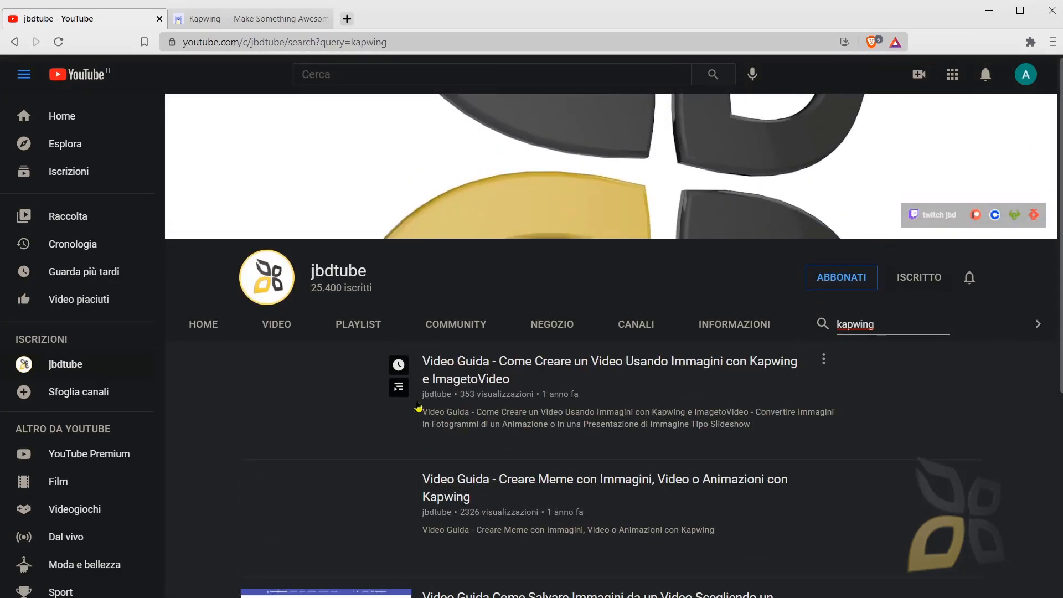
scroll(343, 436, "down", 1)
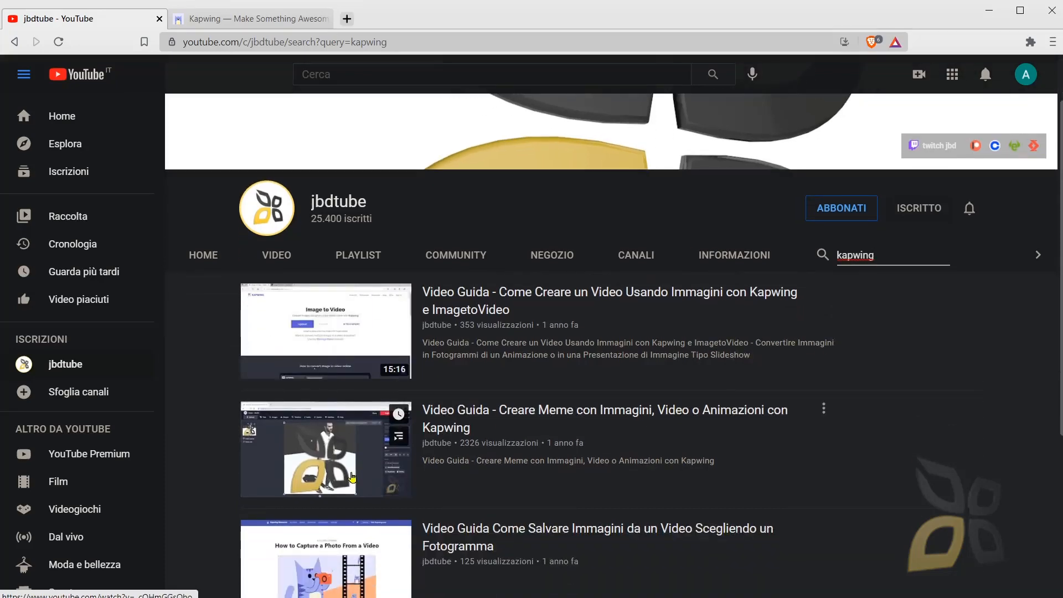
scroll(360, 494, "down", 1)
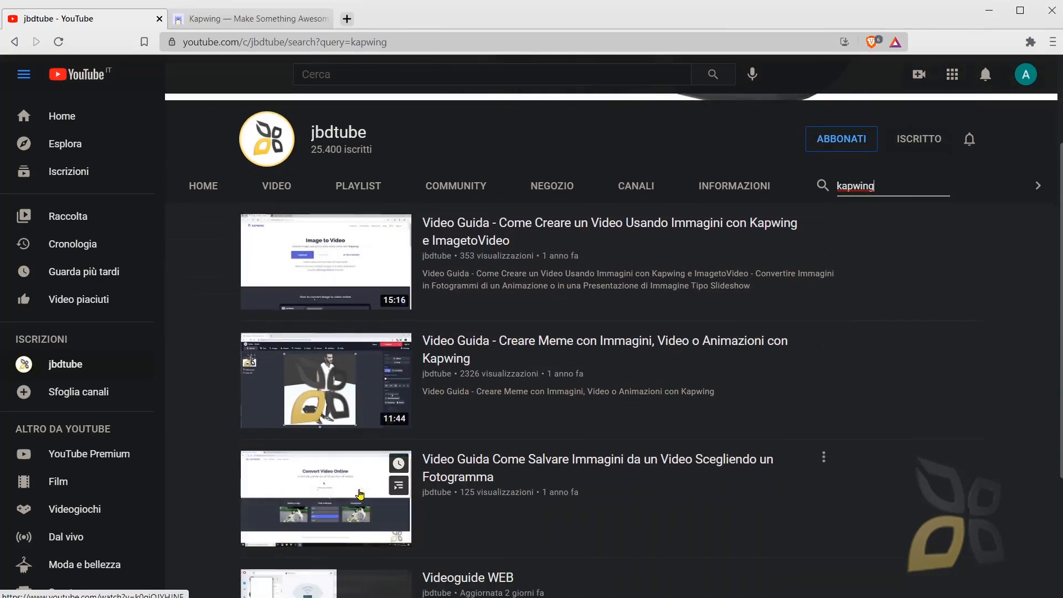
scroll(523, 502, "up", 2)
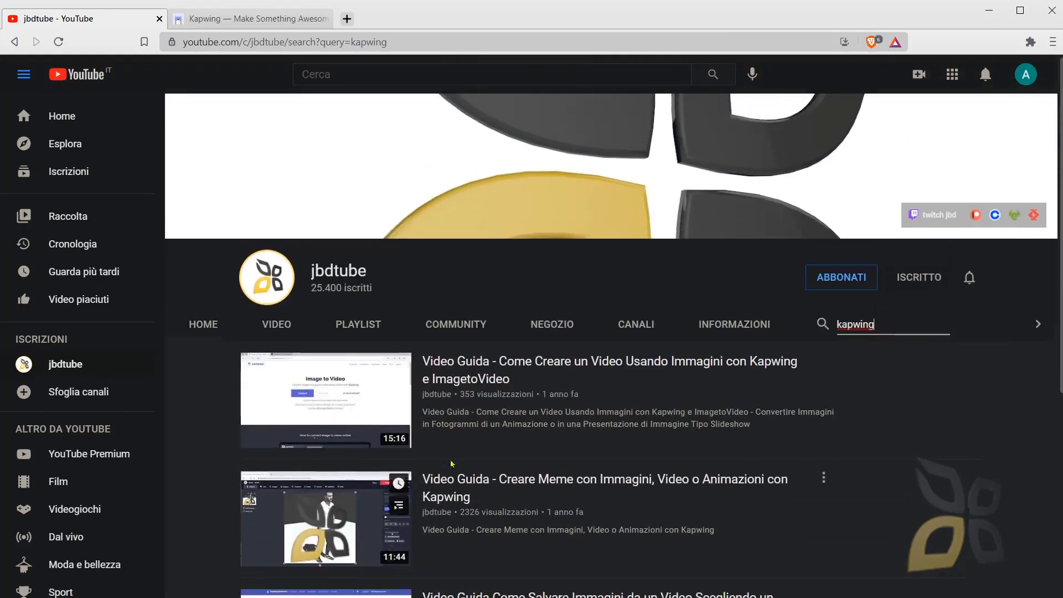
Step: Copy the address of the jbdtube channel's search page on YouTube and return to Kapwing
left_click(243, 20)
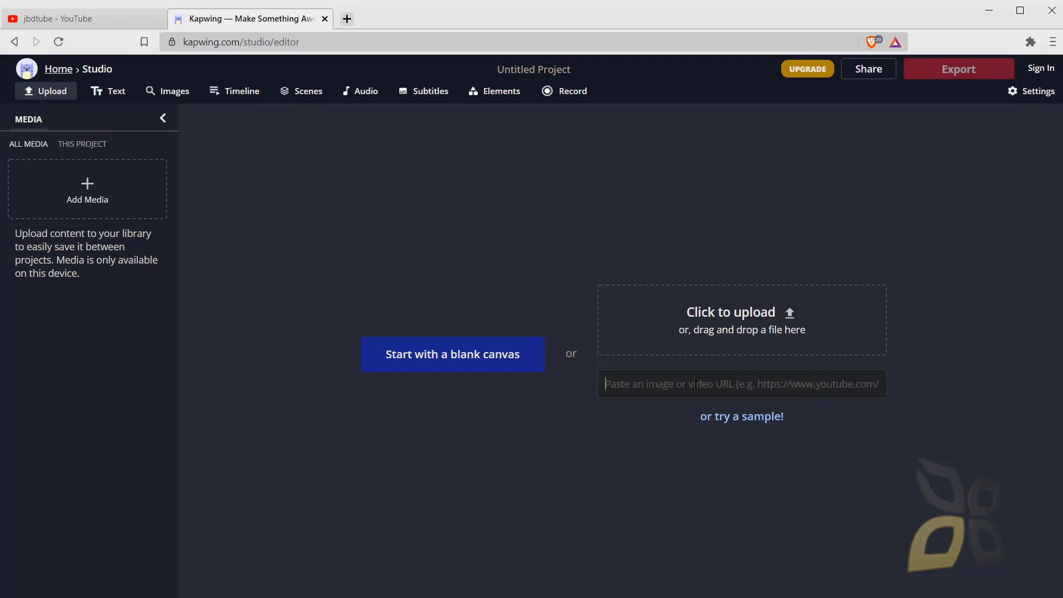
left_click(66, 18)
left_click(220, 42)
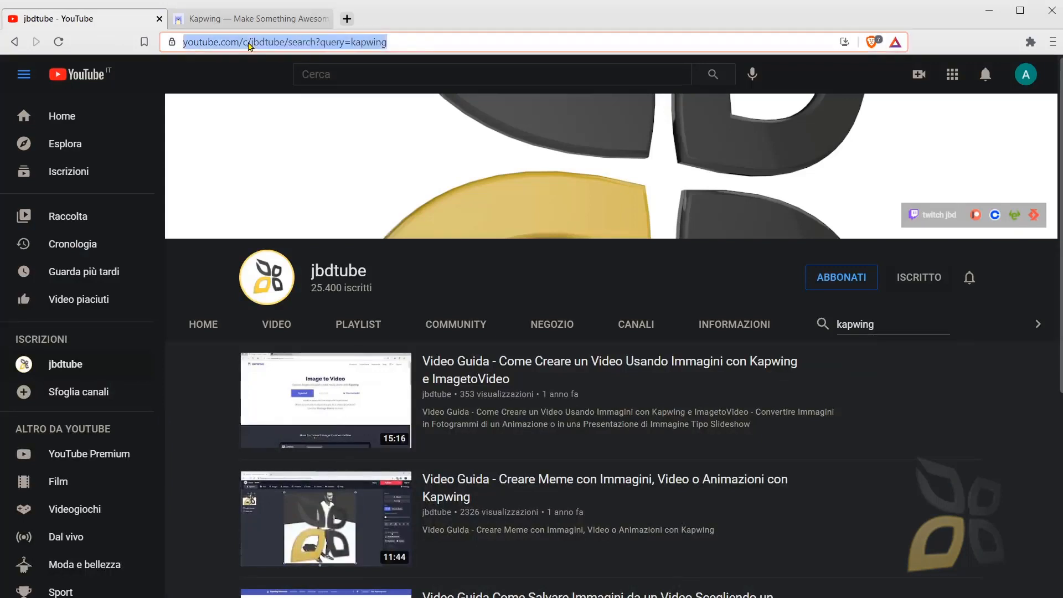
right_click(247, 40)
left_click(266, 118)
left_click(247, 13)
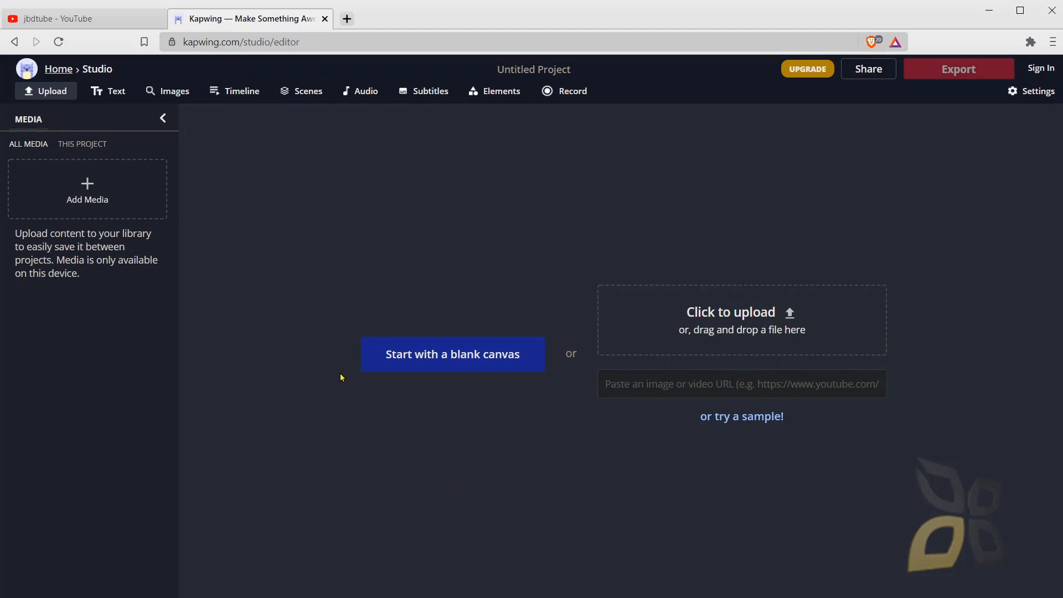
Step: Start a blank canvas and try the 9:16, 16:9, 4:5 and 5:4 output sizes on it
left_click(464, 364)
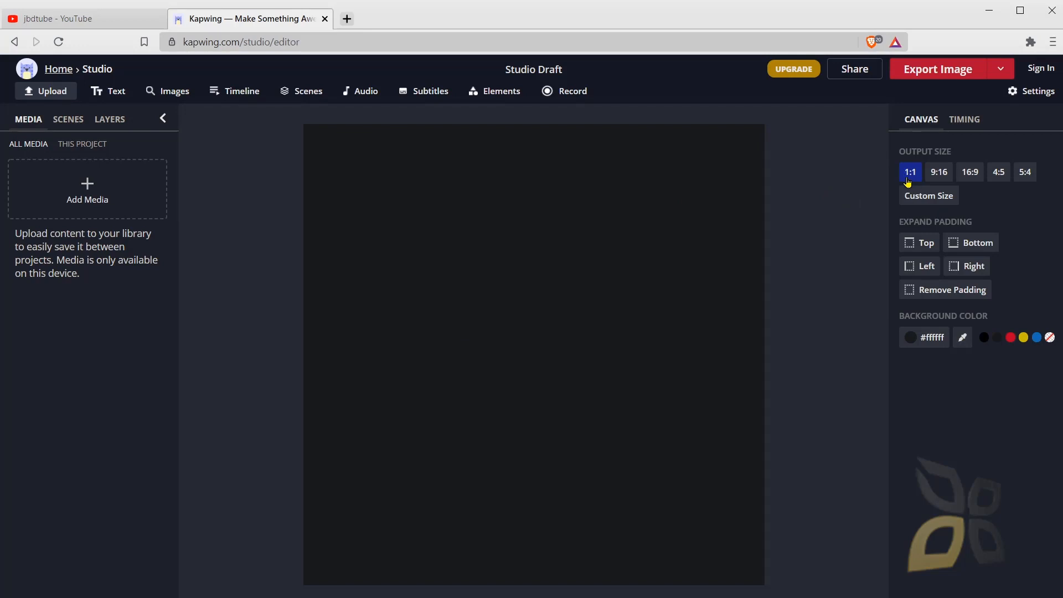
left_click(931, 176)
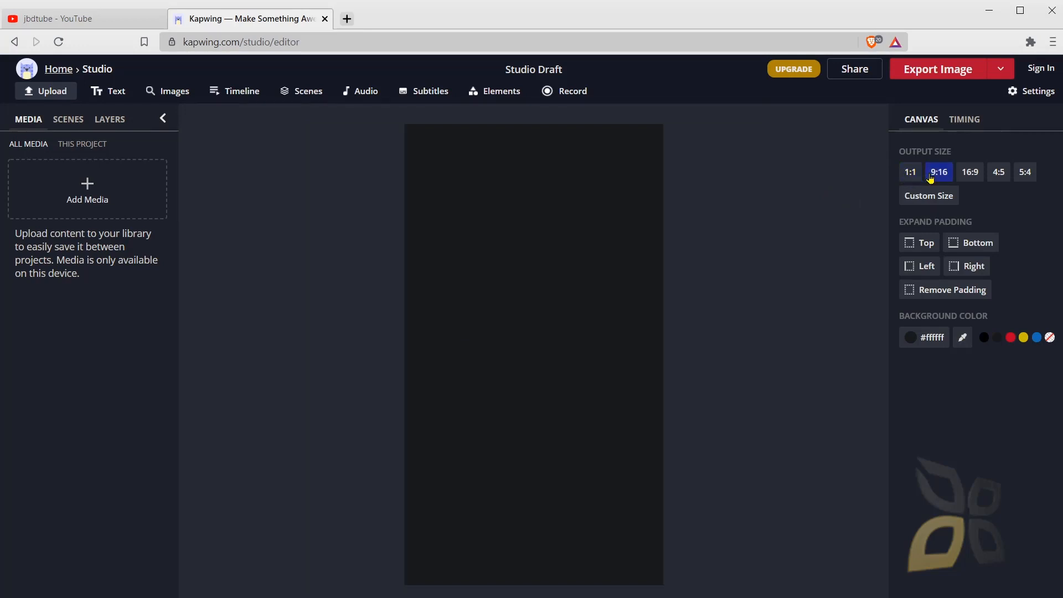
left_click(964, 176)
left_click(1000, 177)
left_click(1020, 177)
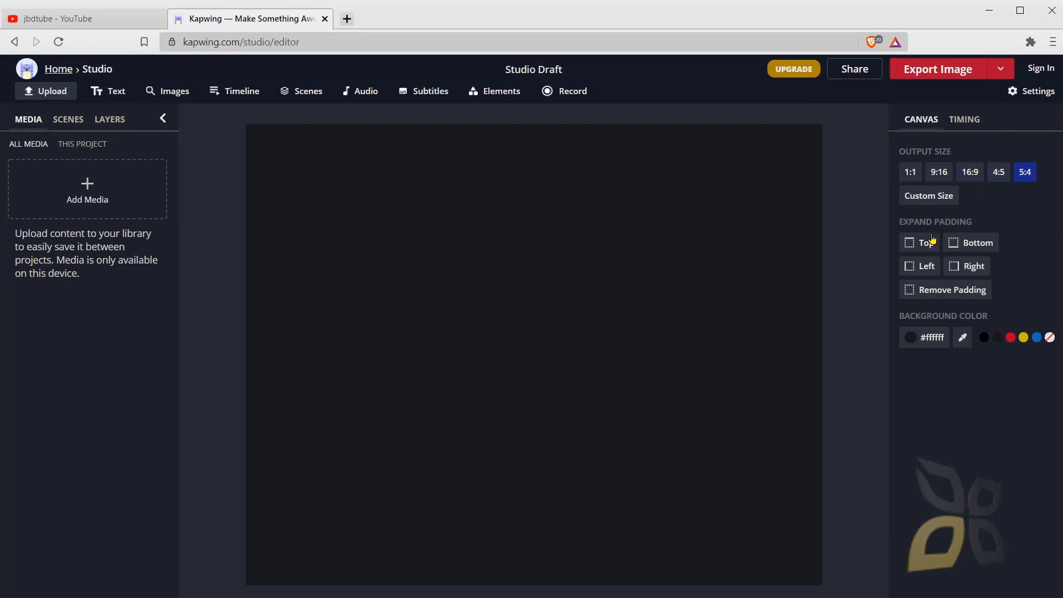
Step: Try the popular output sizes IG Story 1080 x 1920 and IG Post 1080 x 1080 on the canvas
left_click(927, 197)
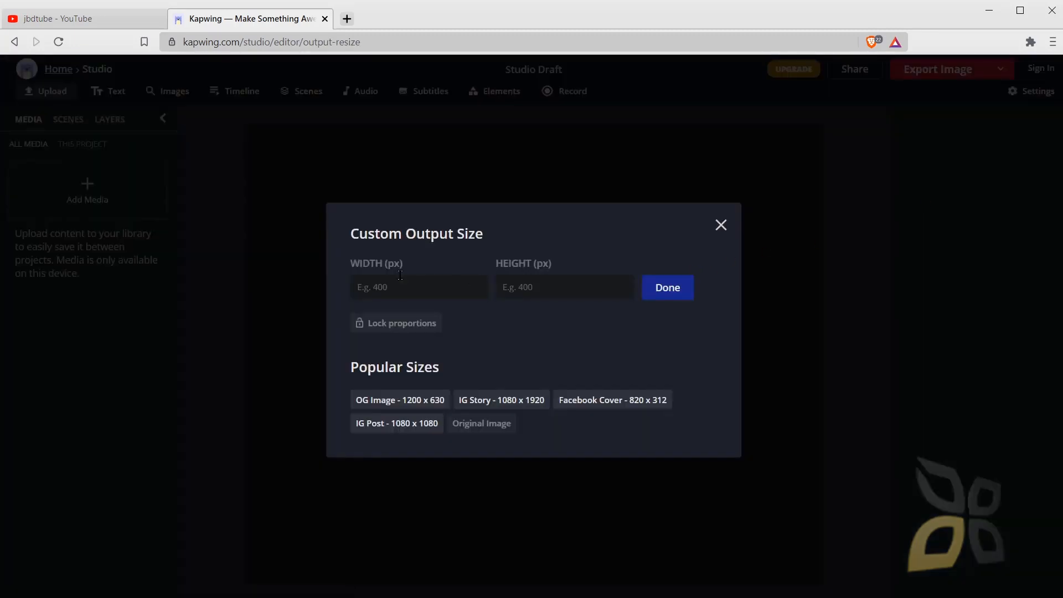
left_click(513, 409)
left_click(939, 199)
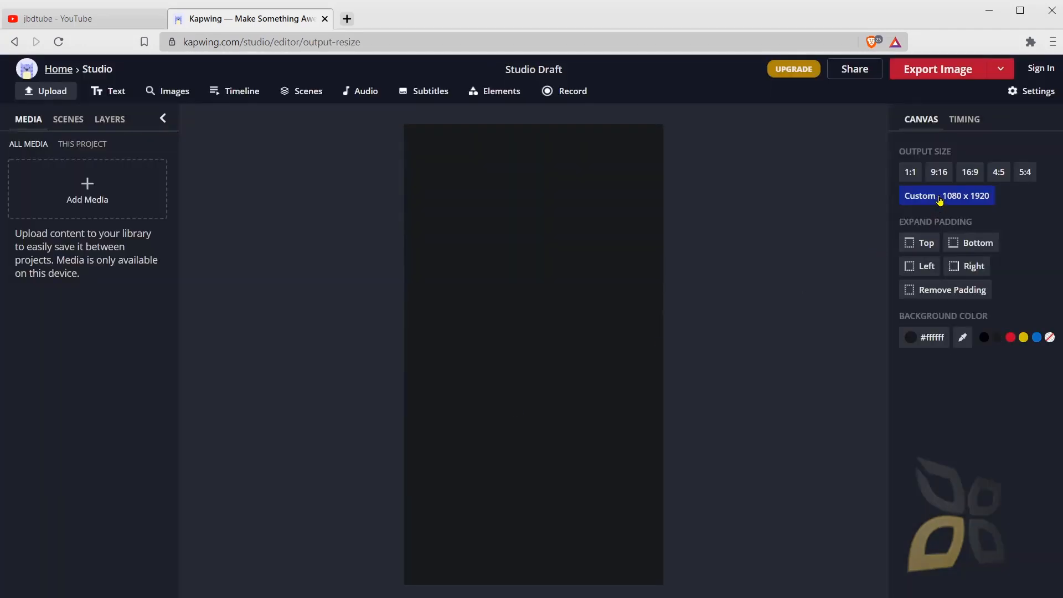
left_click(402, 430)
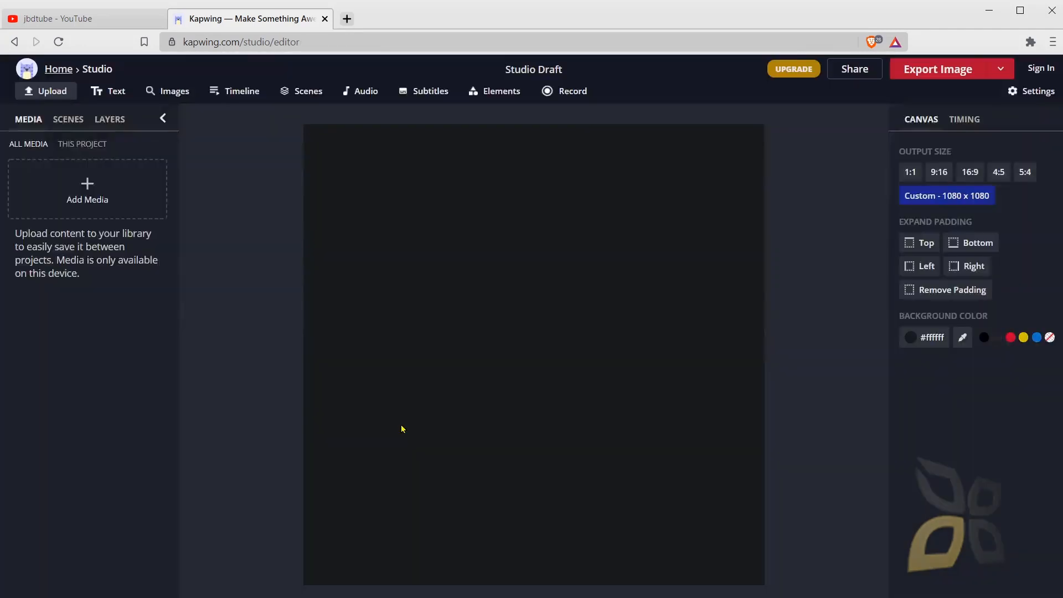
Step: Set the canvas to a custom output size of 1920 px wide by 1080 px high
left_click(916, 203)
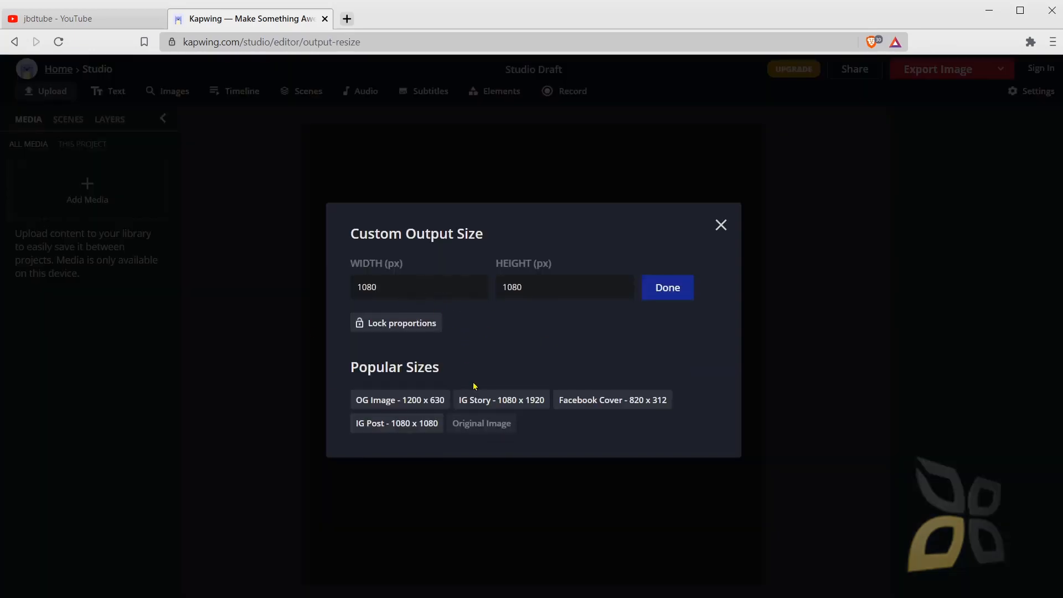
left_click_drag(398, 288, 286, 289)
type("1920")
left_click(518, 288)
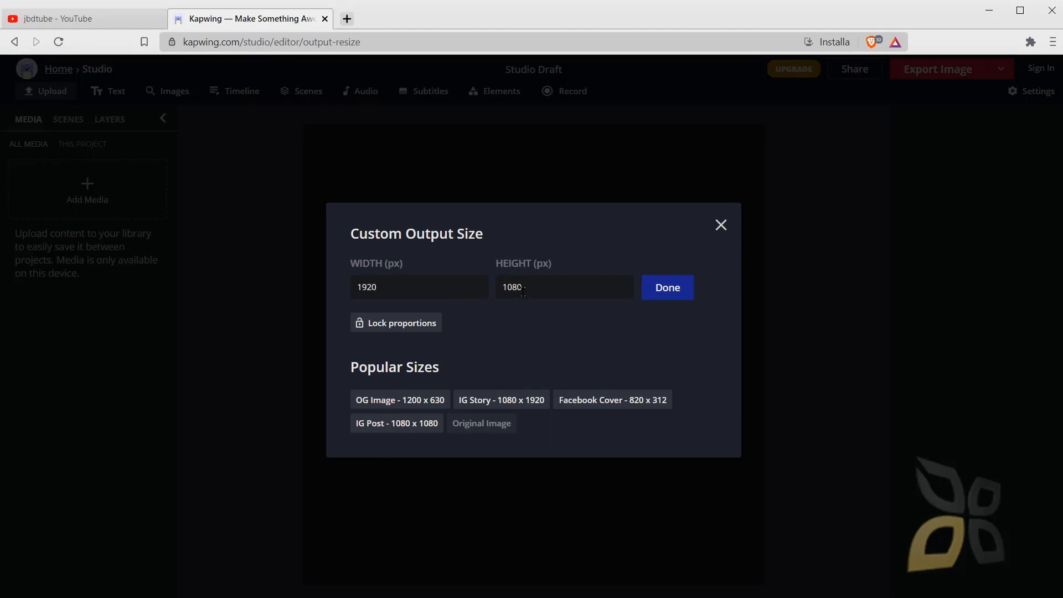
left_click(668, 291)
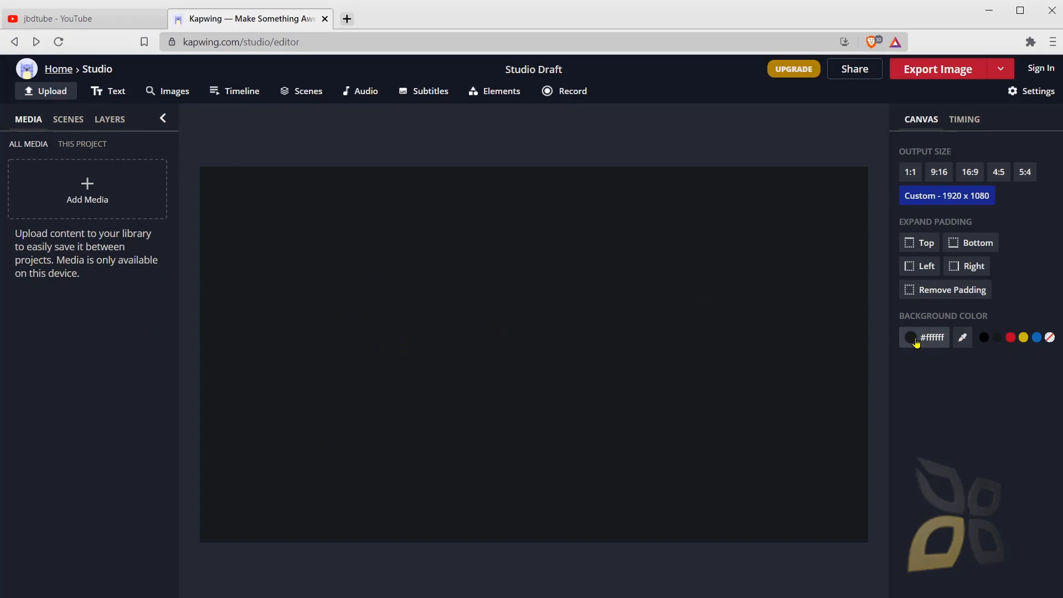
Step: Try red, blue and no color as the canvas background, and set it to black (#000000)
left_click(1010, 337)
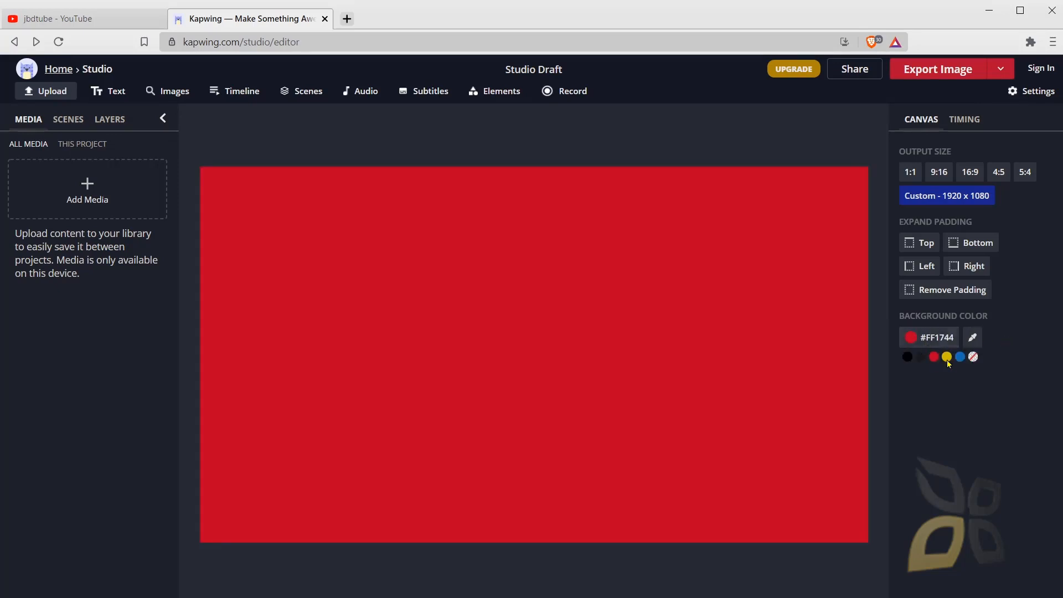
left_click(960, 357)
left_click(973, 358)
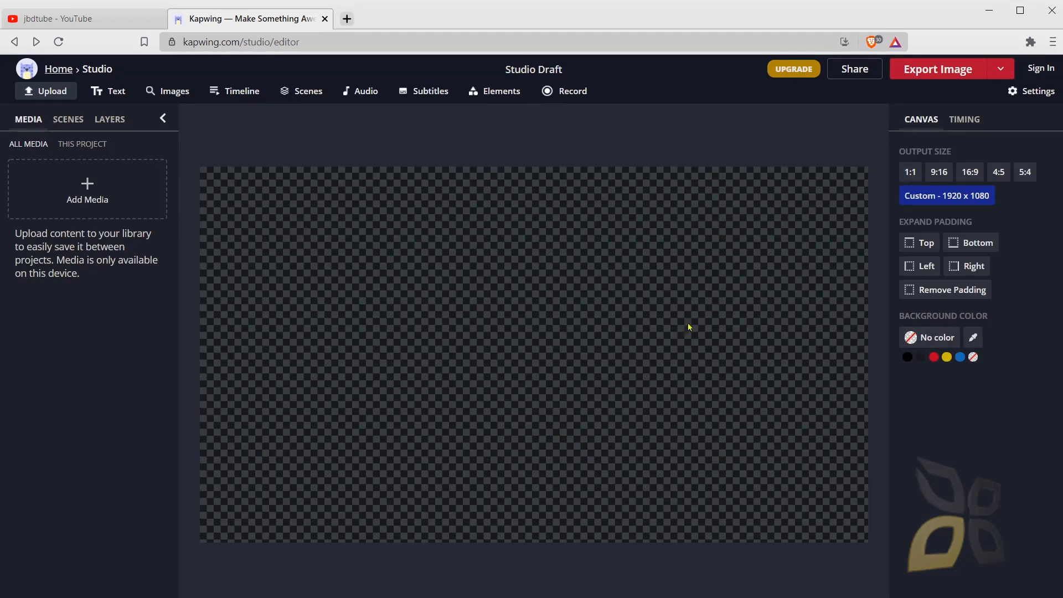
left_click(907, 357)
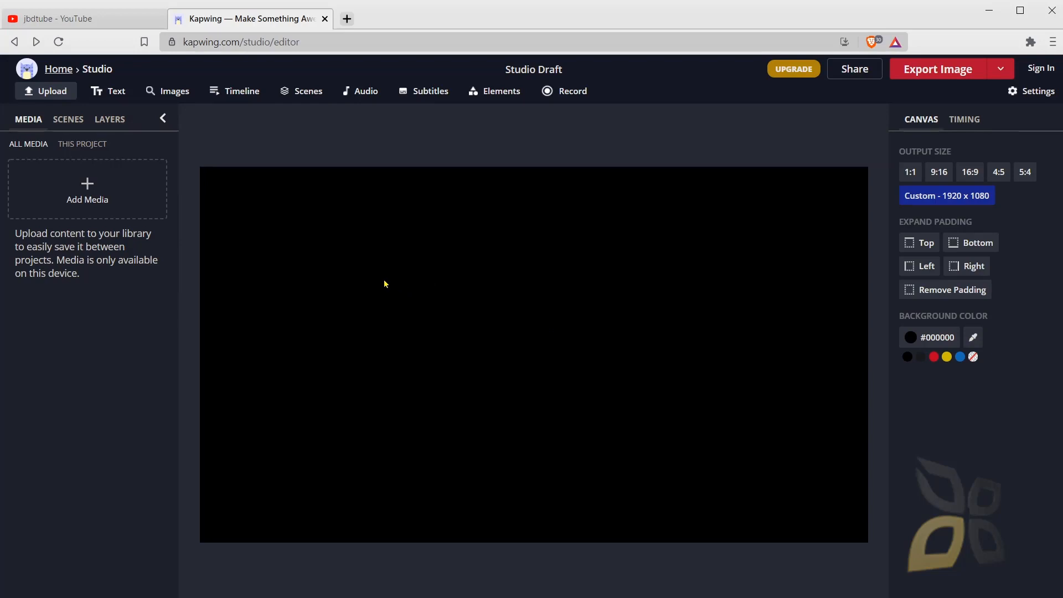
Step: Switch to YouTube, look through the jbdtube channel's playlists and return to Kapwing
left_click(94, 19)
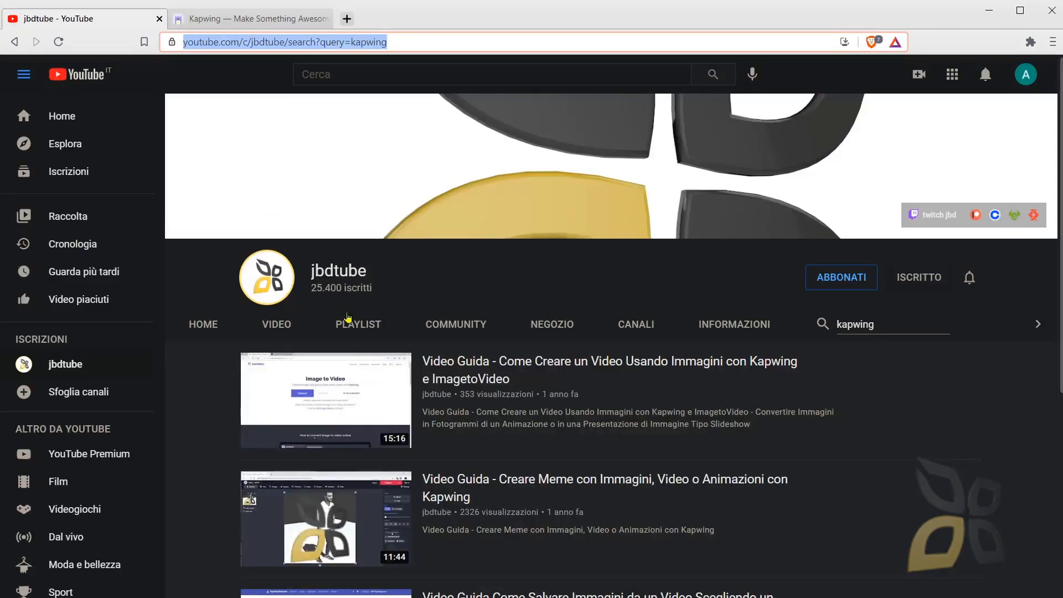
left_click(352, 327)
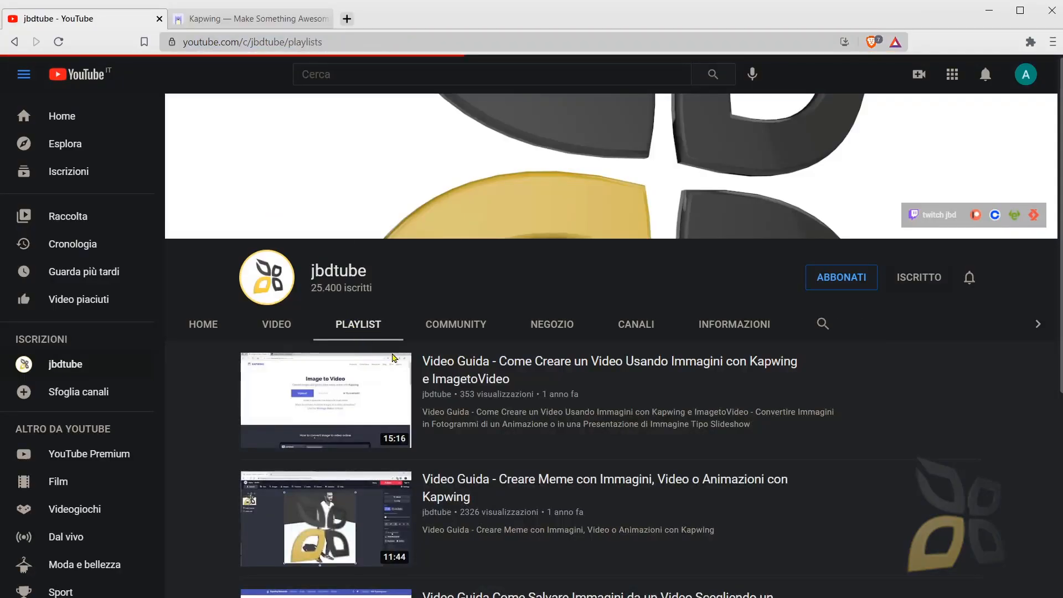
scroll(409, 399, "down", 5)
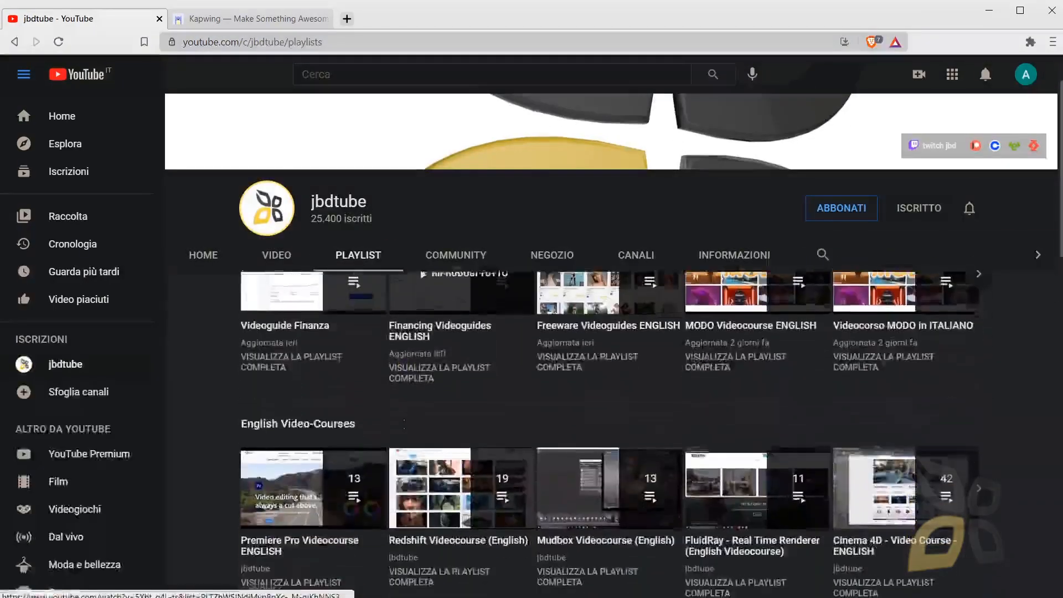
scroll(404, 430, "down", 1)
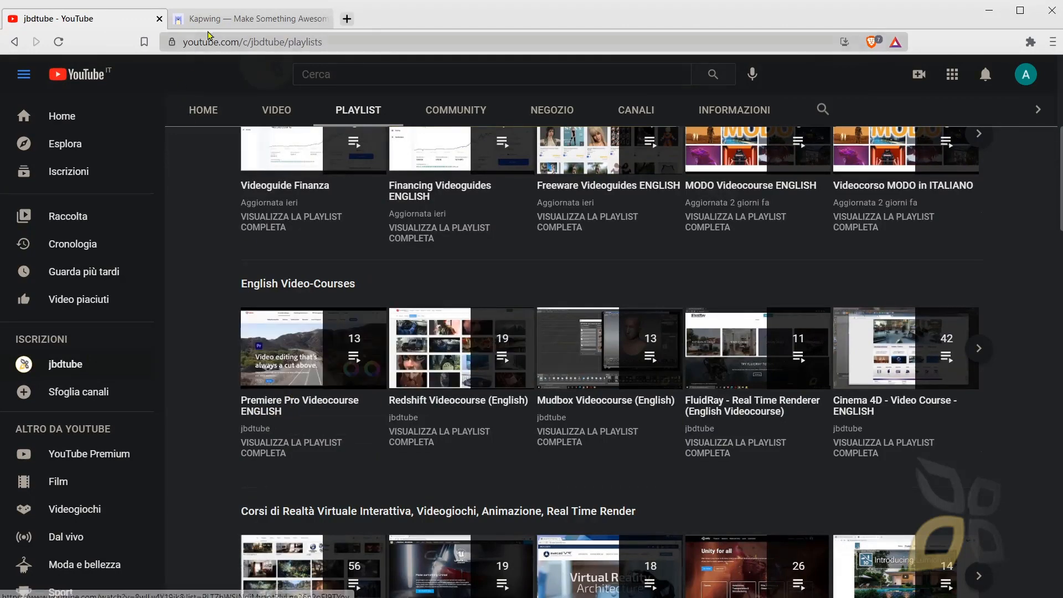
left_click(249, 18)
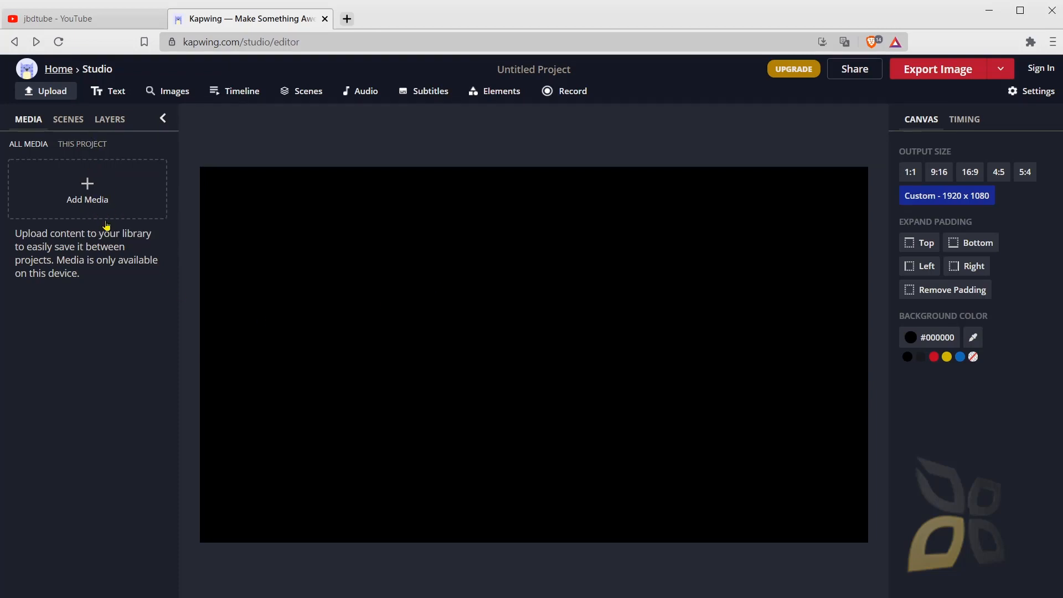
Step: Add a text layer, enlarge it to a font size of about 123 and place it around the canvas centre
left_click(103, 92)
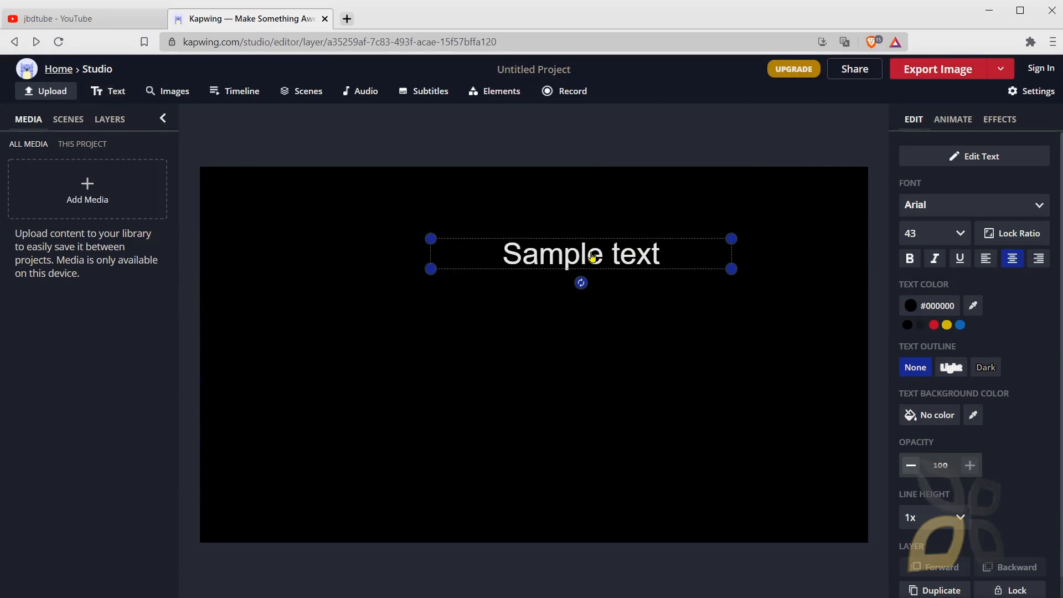
left_click_drag(591, 270, 563, 355)
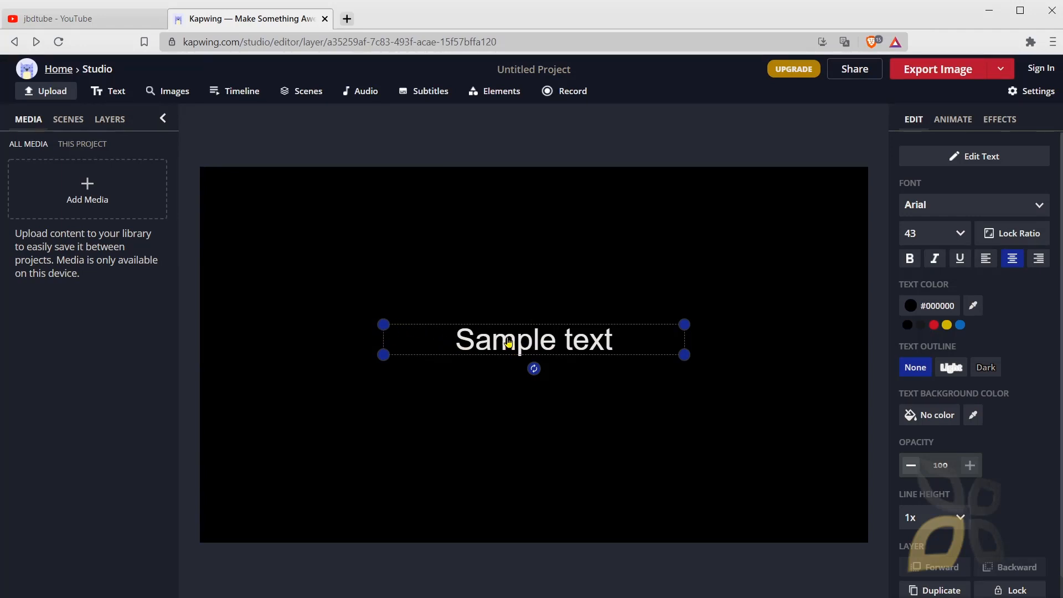
left_click_drag(508, 343, 524, 357)
left_click_drag(385, 322, 234, 255)
left_click_drag(400, 303, 481, 313)
Step: Replace the sample text with KAPWING and enlarge it to a font size of about 186 around the canvas centre
double_click(443, 317)
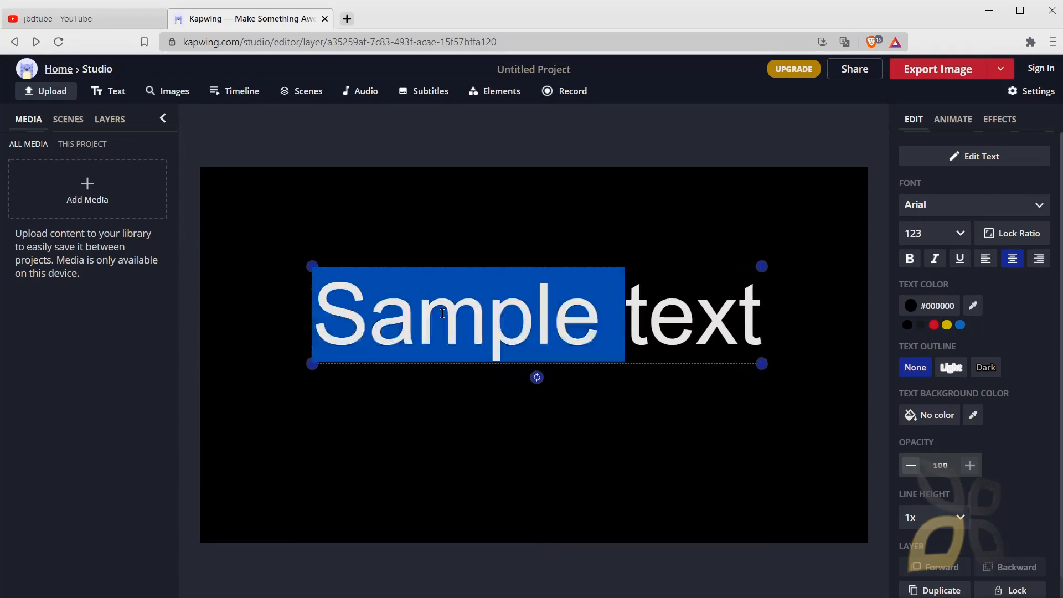
triple_click(520, 317)
type("K")
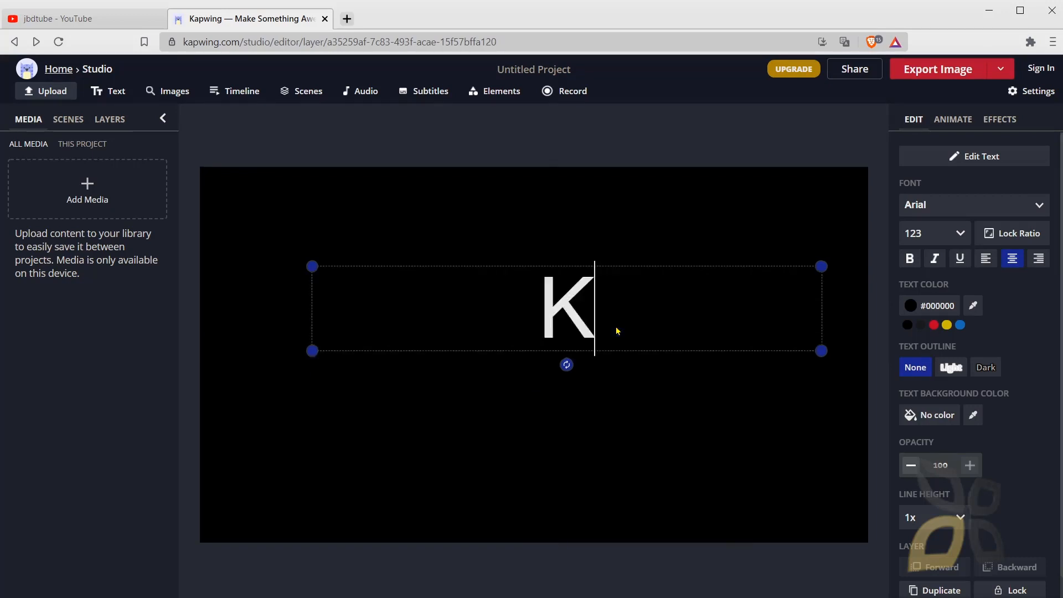
type("APWI")
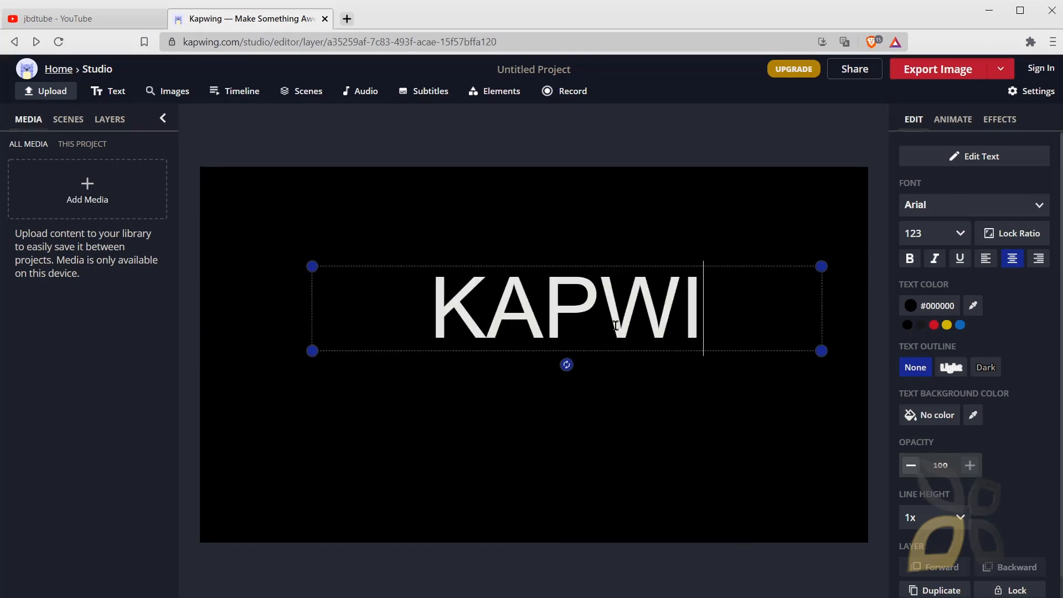
type("NG")
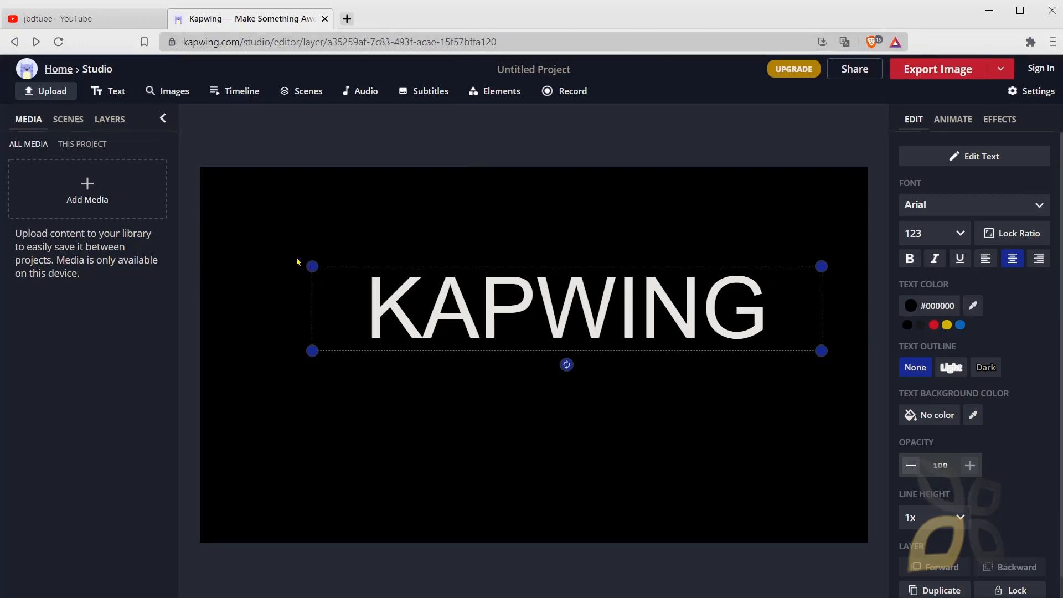
left_click_drag(311, 266, 213, 206)
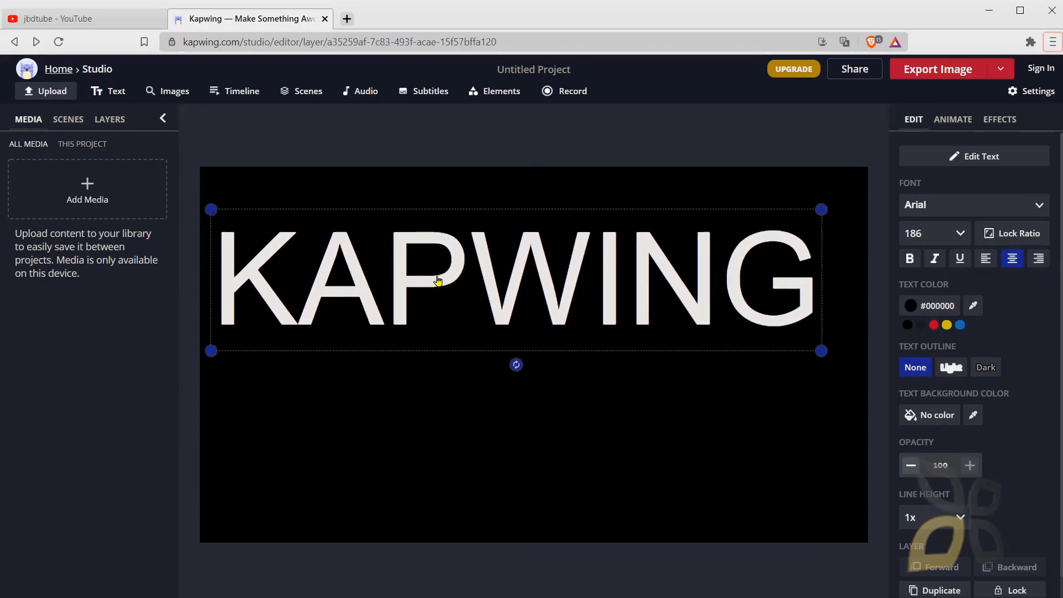
left_click_drag(438, 281, 456, 354)
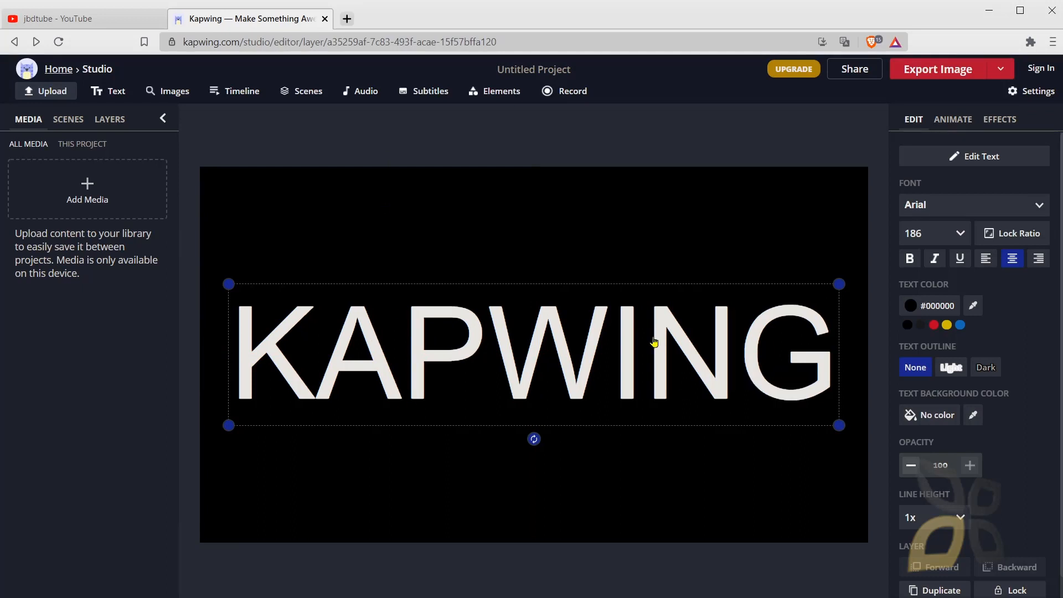
Step: Try yellow and blue on the title, set its text color to #5C6BC0 and give it a light outline
left_click(947, 325)
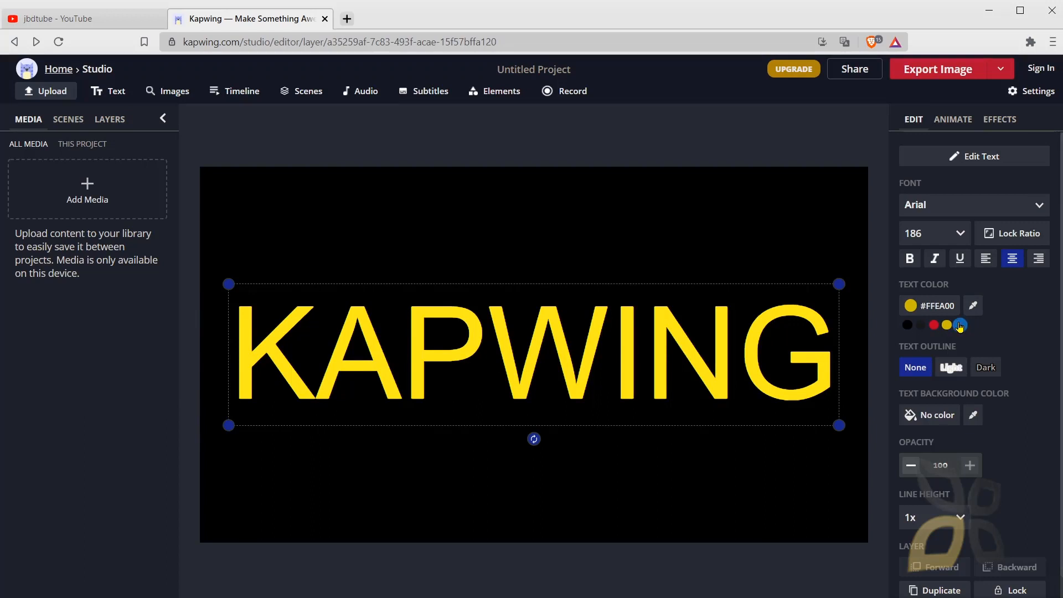
left_click(963, 325)
left_click(970, 308)
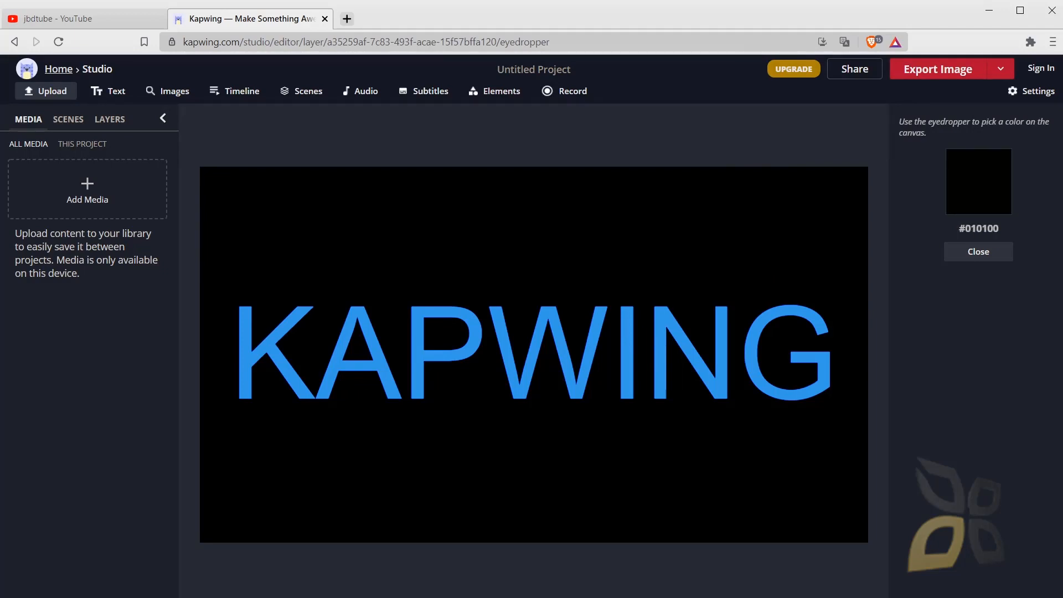
left_click(988, 254)
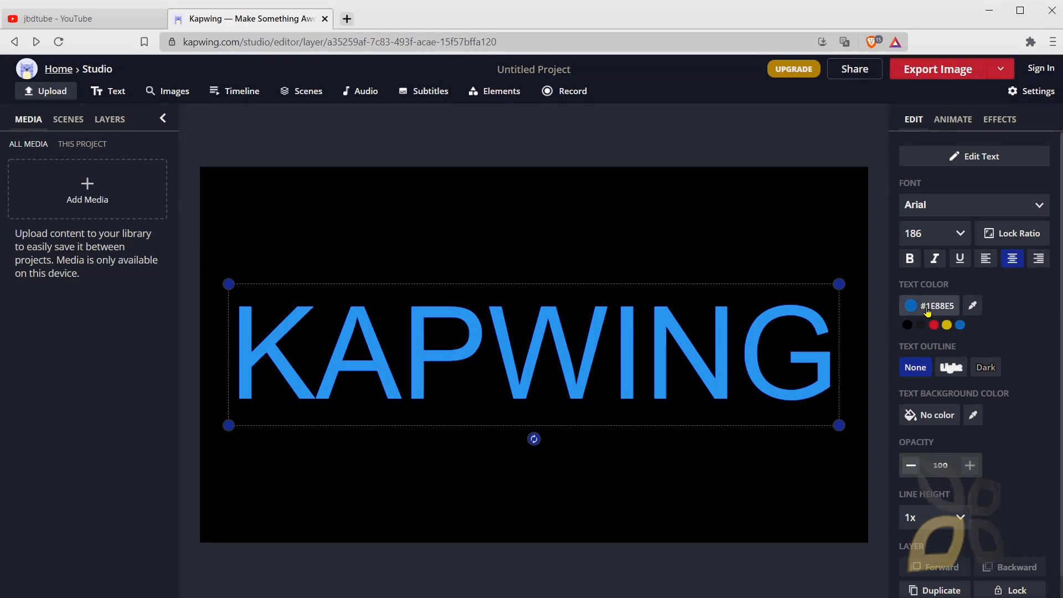
left_click(956, 321)
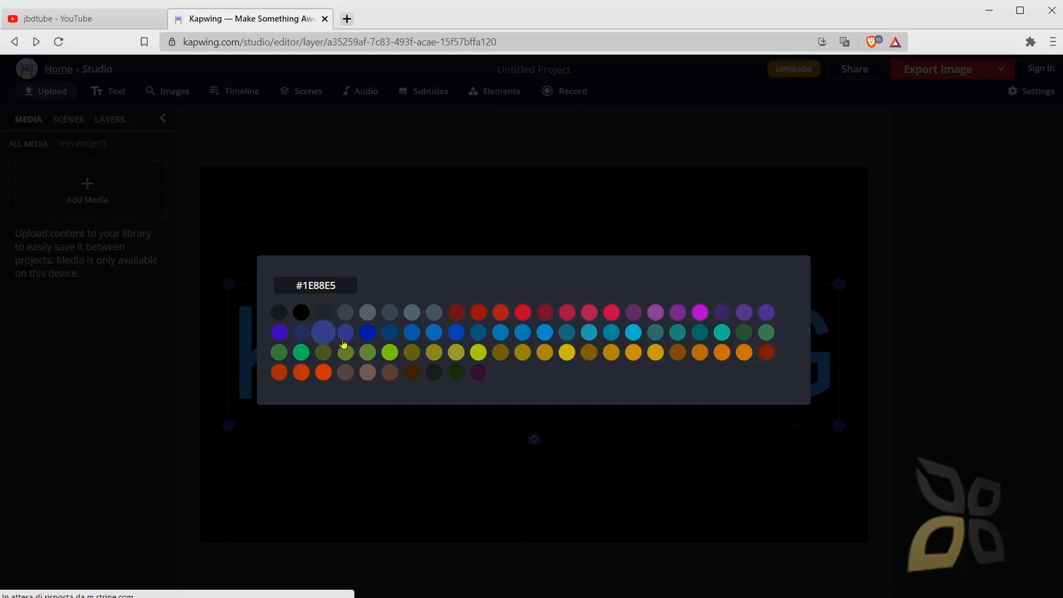
left_click(326, 334)
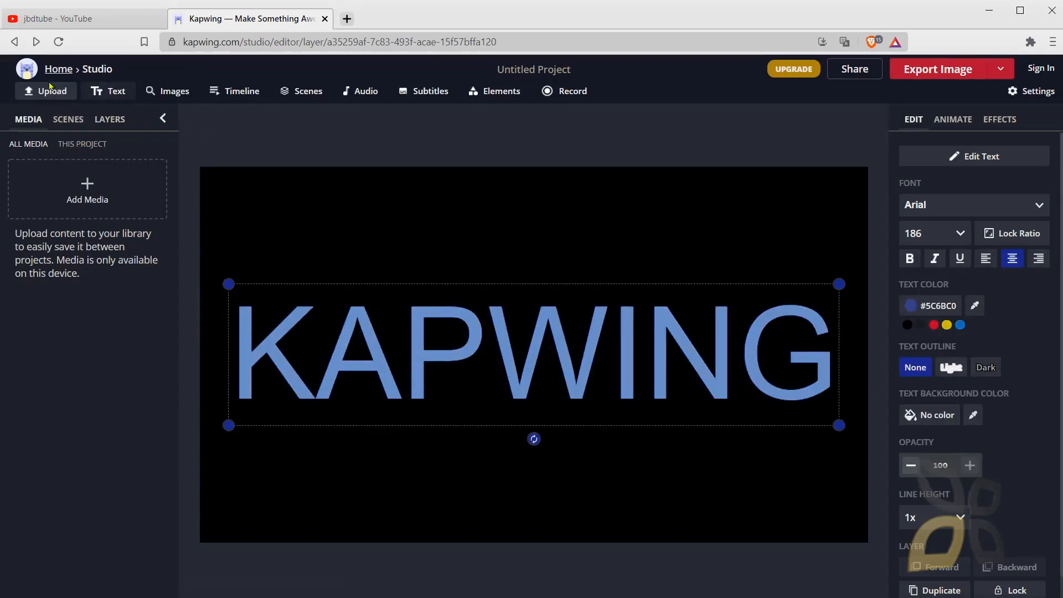
left_click(964, 371)
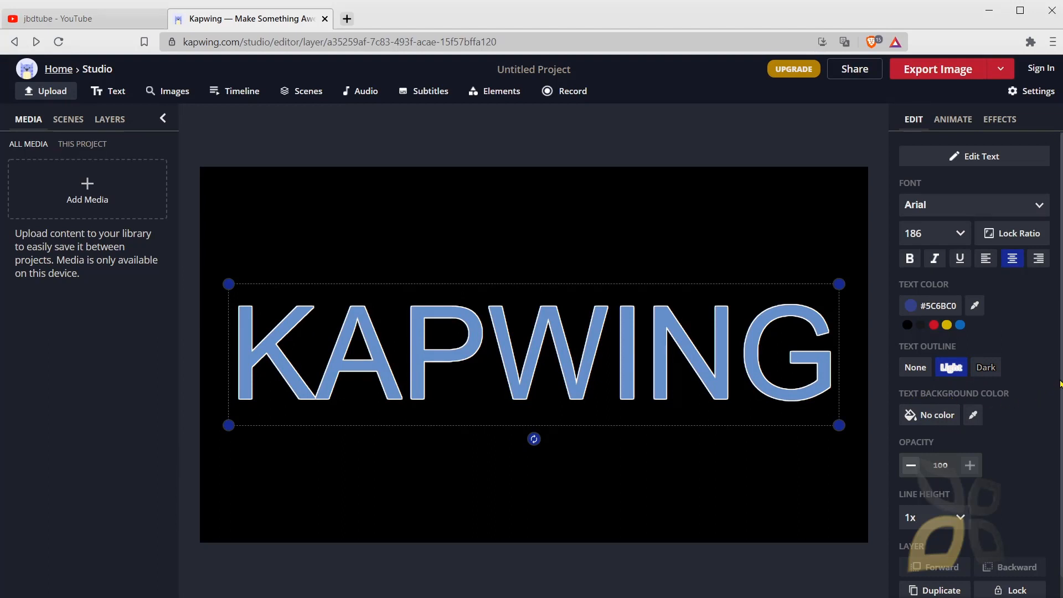
Step: Lower the title's opacity by a few increments and restore it to 100
scroll(1059, 383, "down", 1)
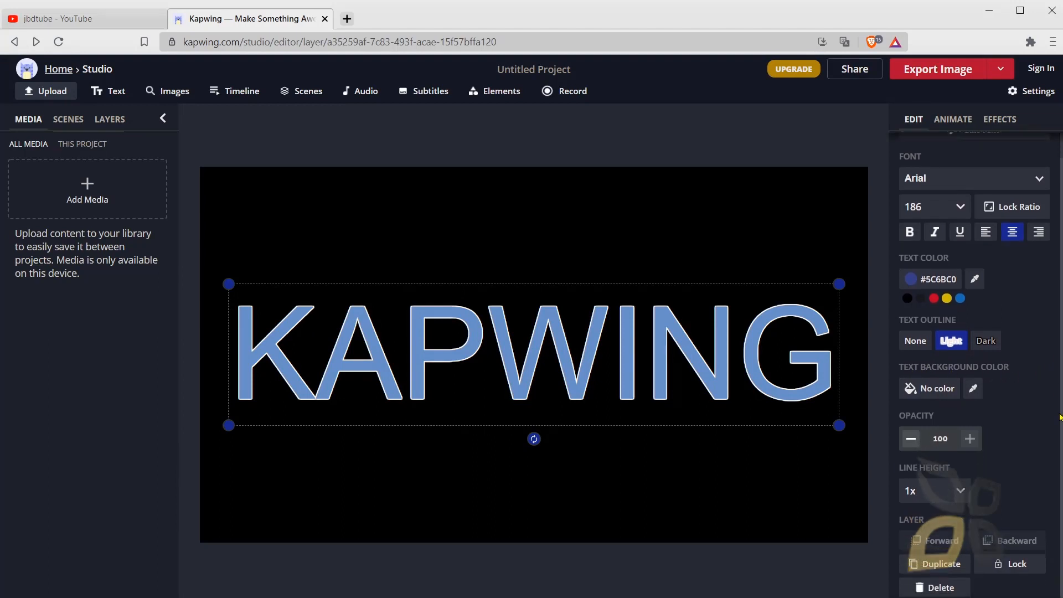
left_click(911, 436)
left_click(911, 436)
left_click(911, 436)
left_click(965, 437)
left_click(965, 437)
left_click(966, 438)
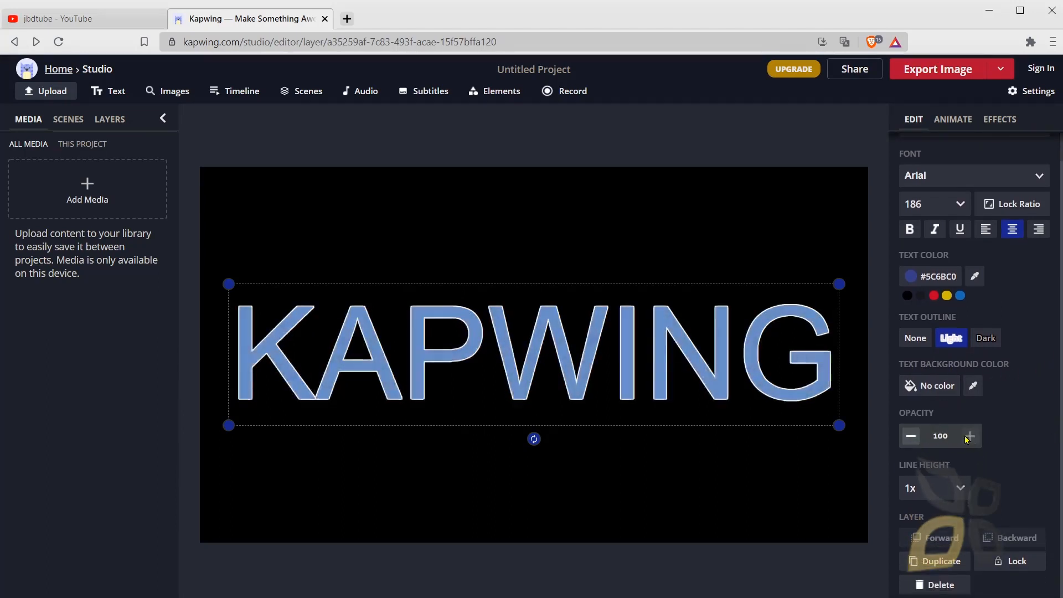
Step: Try a crimson background color behind the title text and reset it to no color
left_click(933, 387)
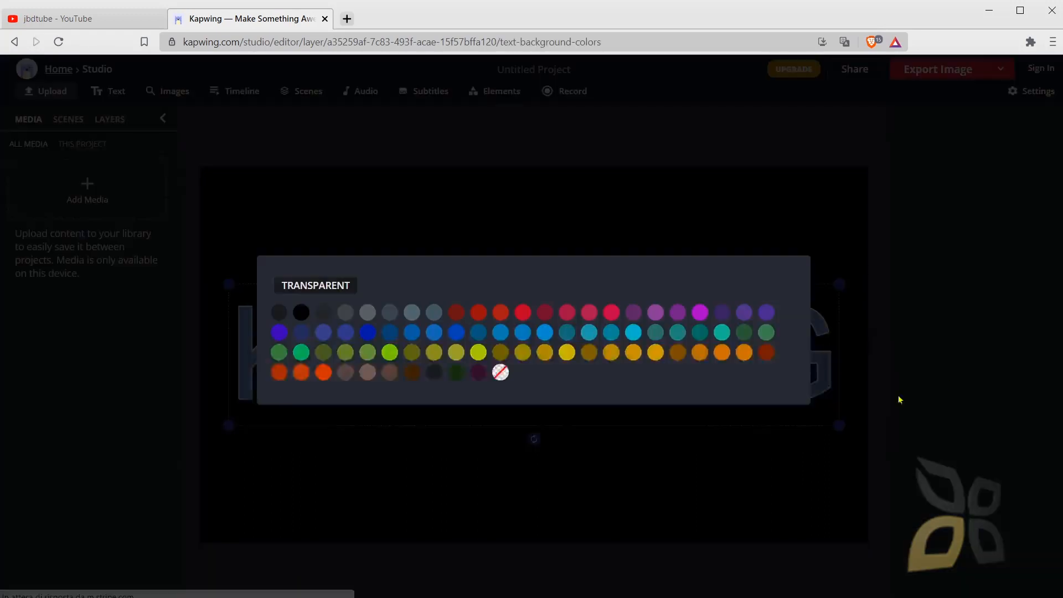
left_click(567, 312)
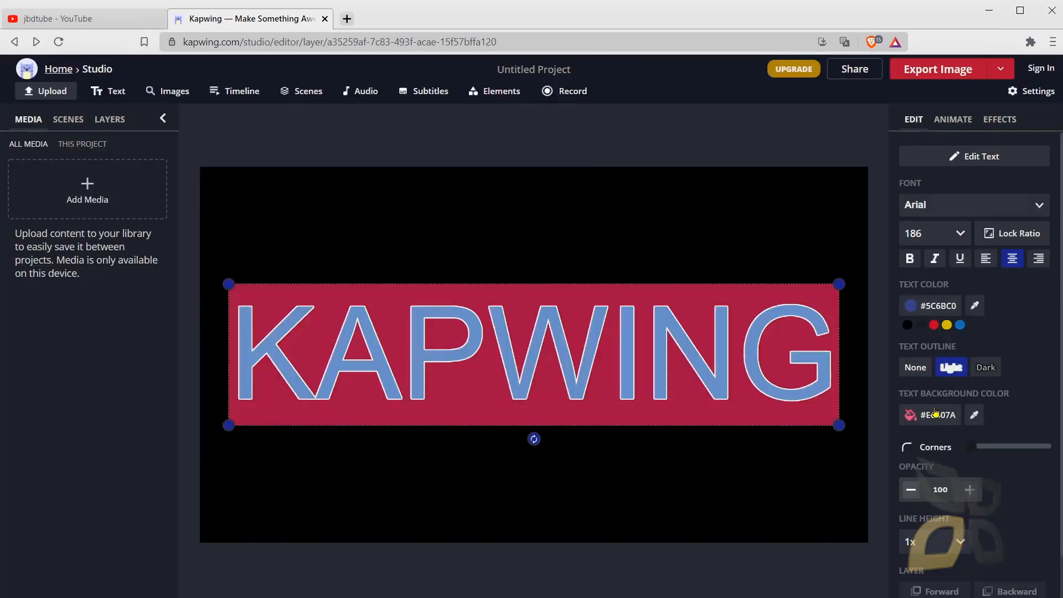
left_click(973, 415)
left_click(982, 258)
left_click(915, 413)
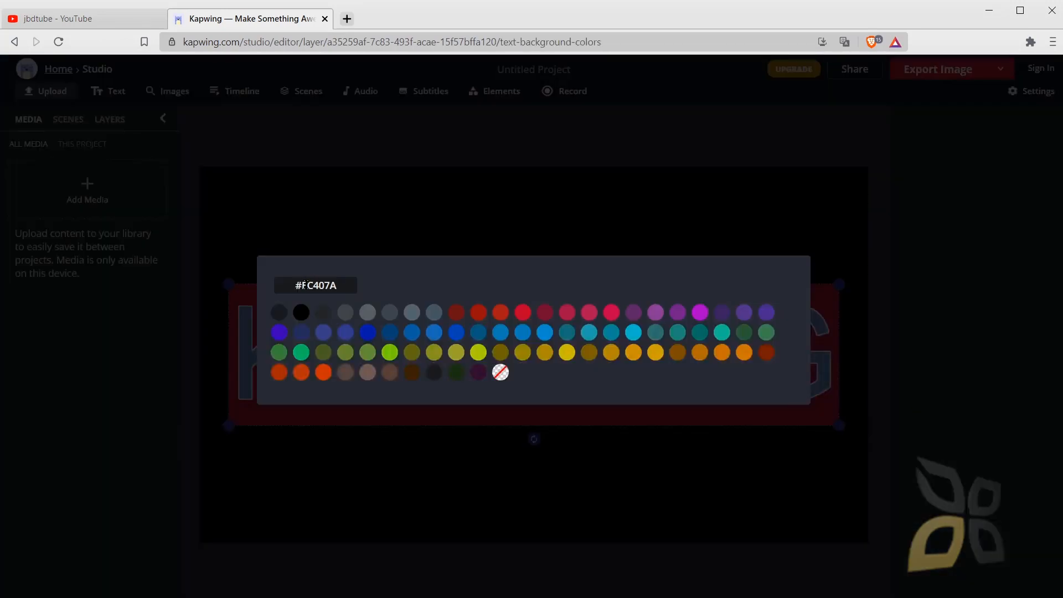
left_click(500, 373)
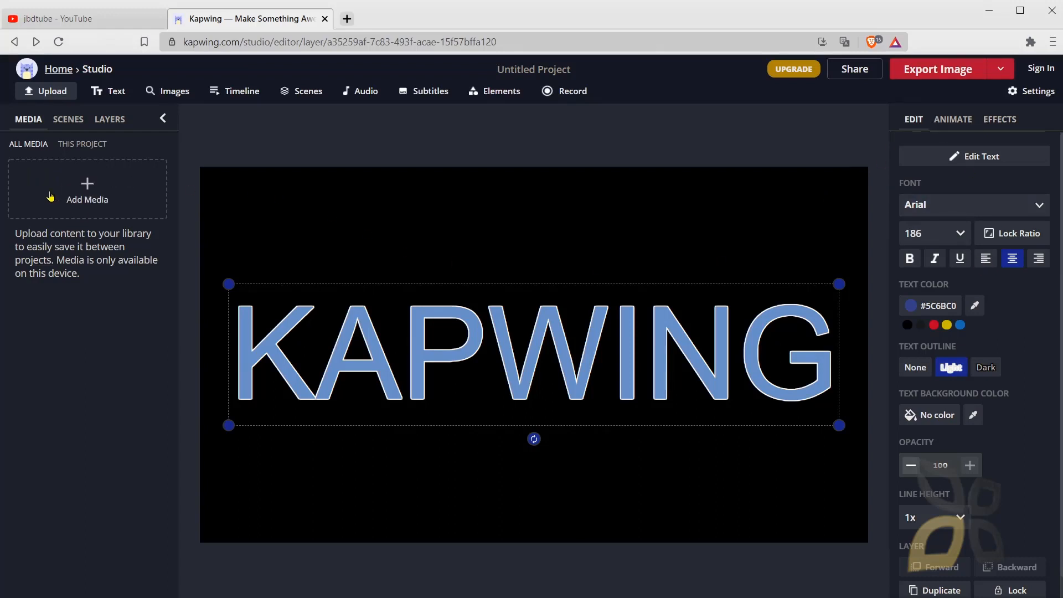
Step: View the project's scenes and layers lists and return to the media library
left_click(65, 123)
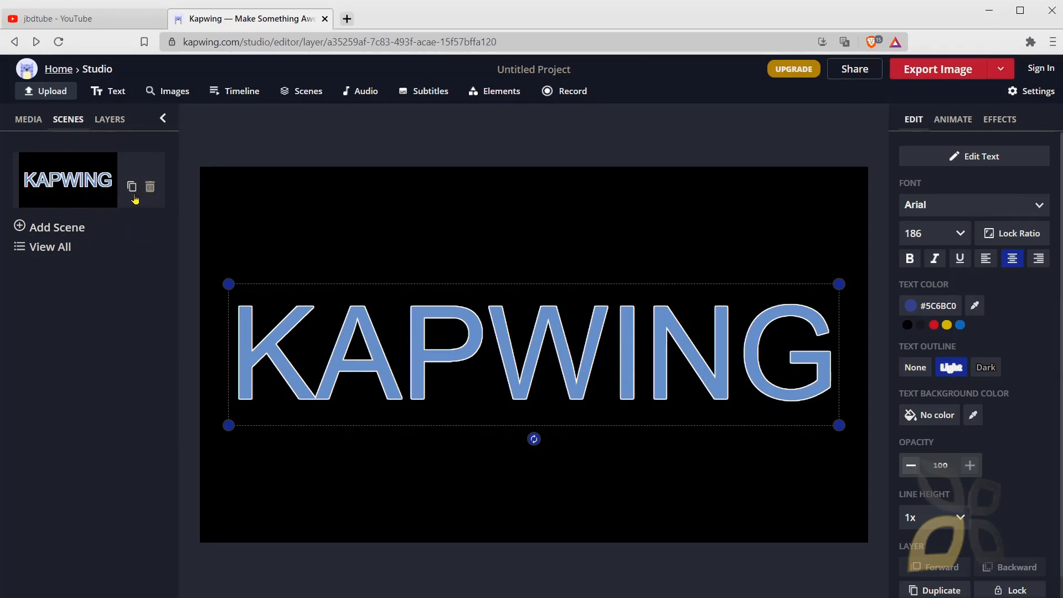
left_click(106, 122)
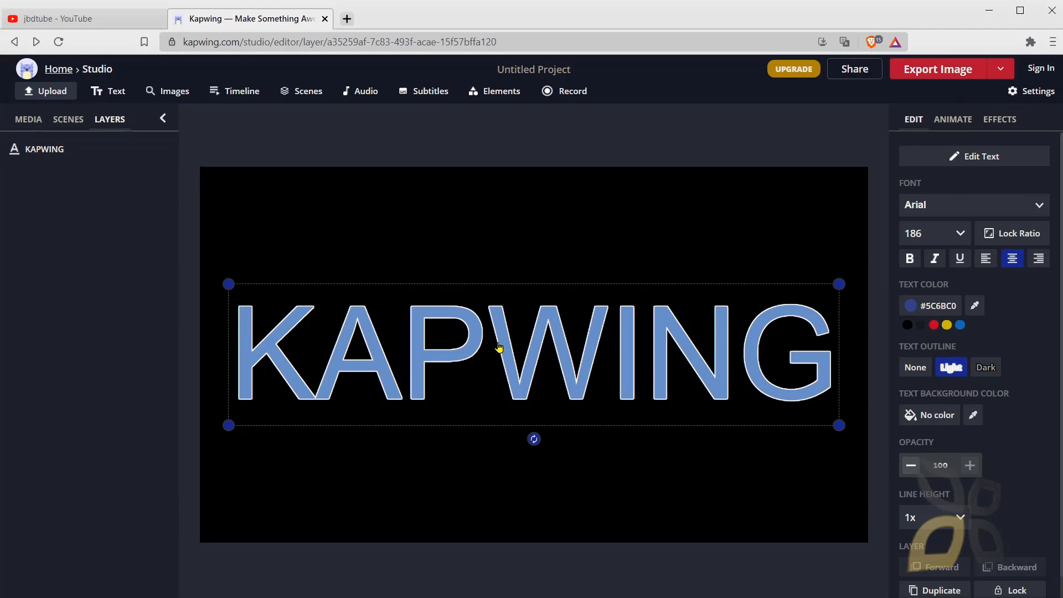
left_click(34, 121)
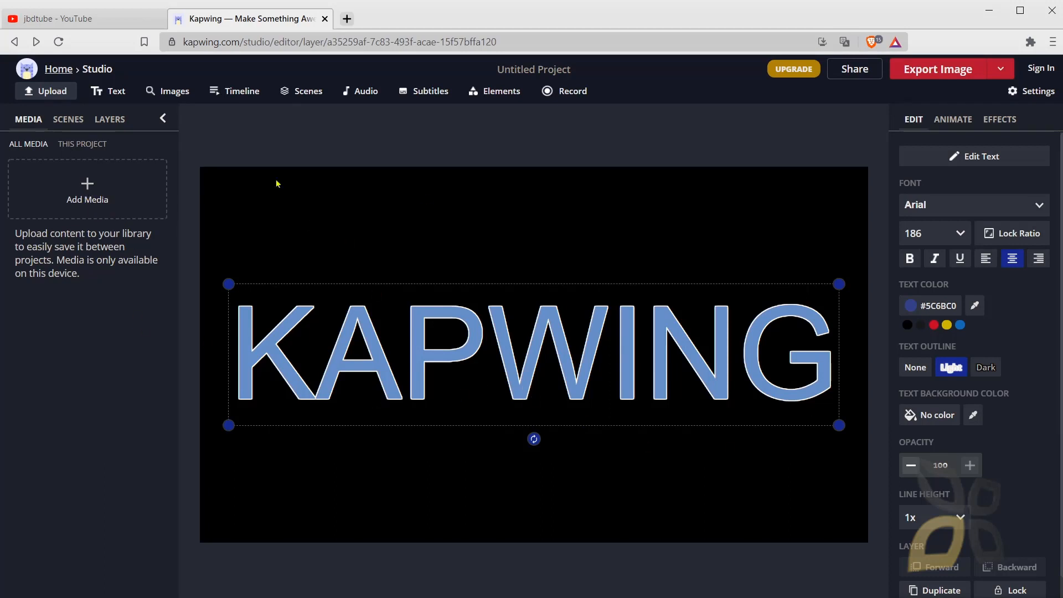
Step: Switch to YouTube, look through the jbdtube channel's information, store and community pages, and return to Kapwing
left_click(83, 19)
scroll(474, 268, "up", 6)
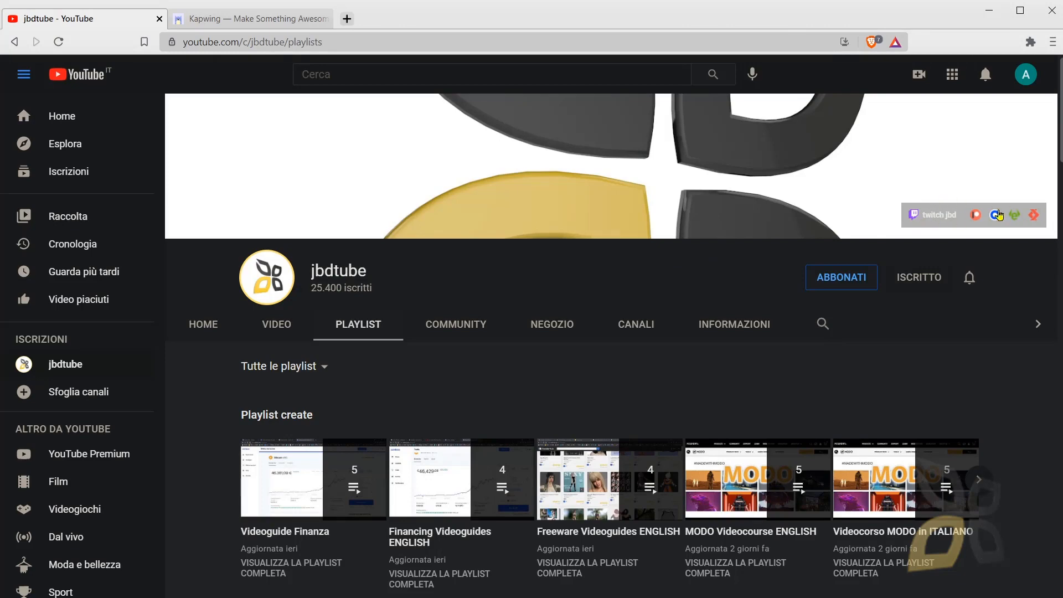
left_click(760, 325)
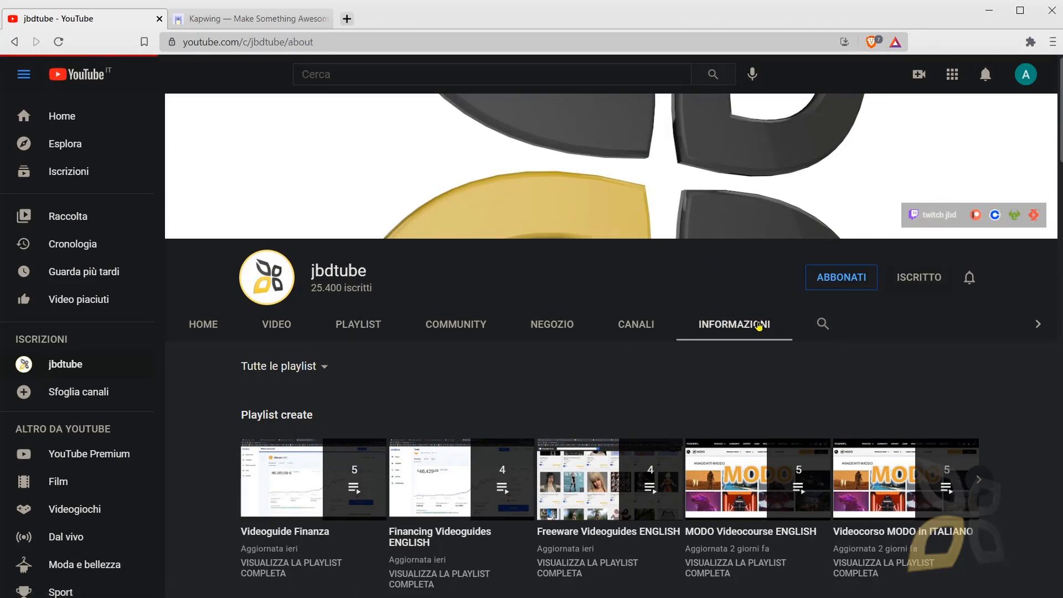
scroll(634, 425, "down", 7)
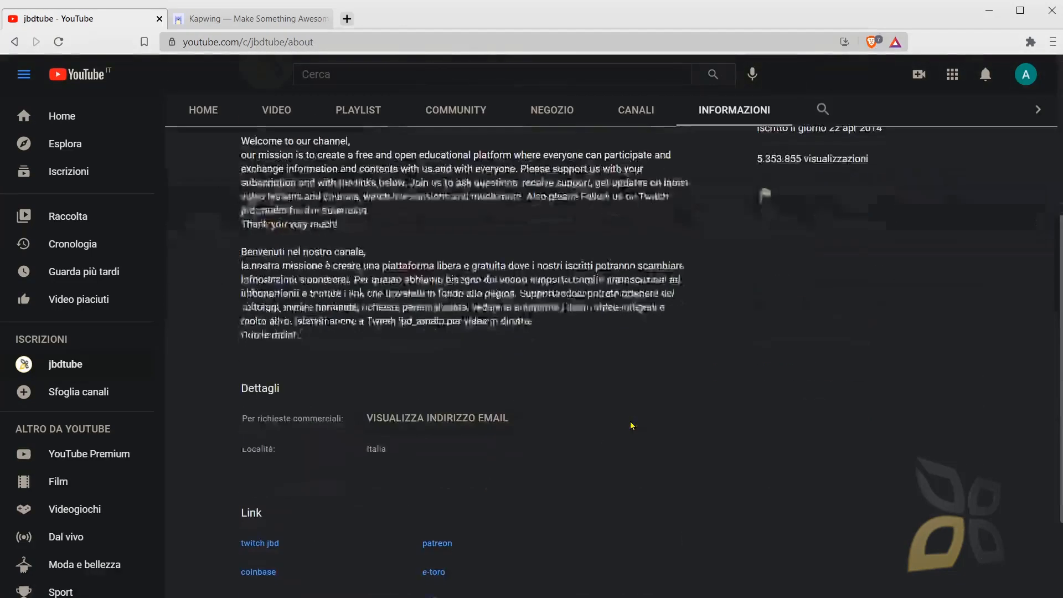
scroll(480, 356, "up", 3)
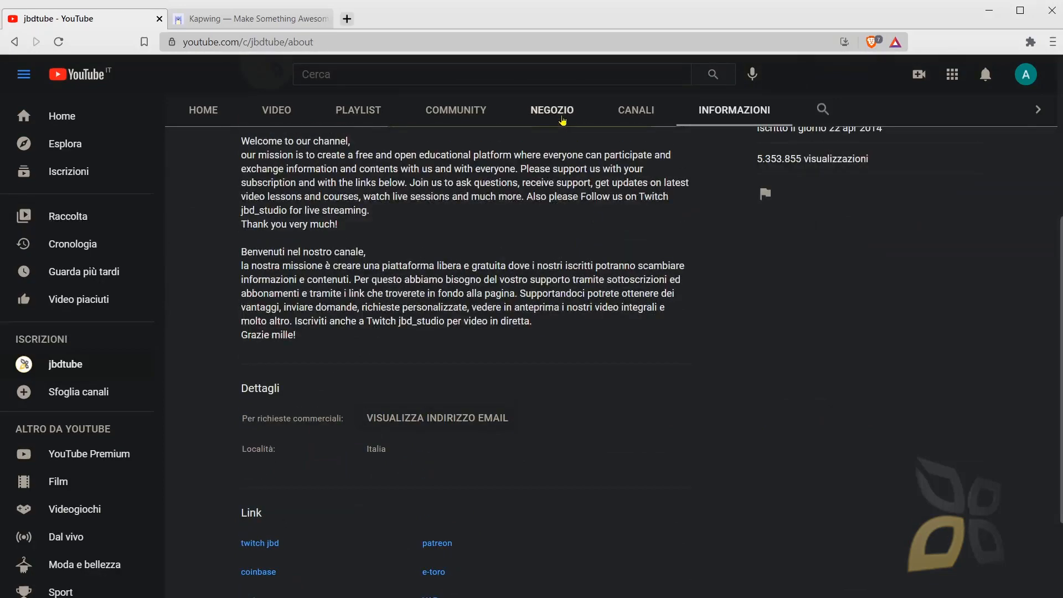
left_click(552, 110)
scroll(437, 421, "down", 4)
scroll(442, 277, "up", 4)
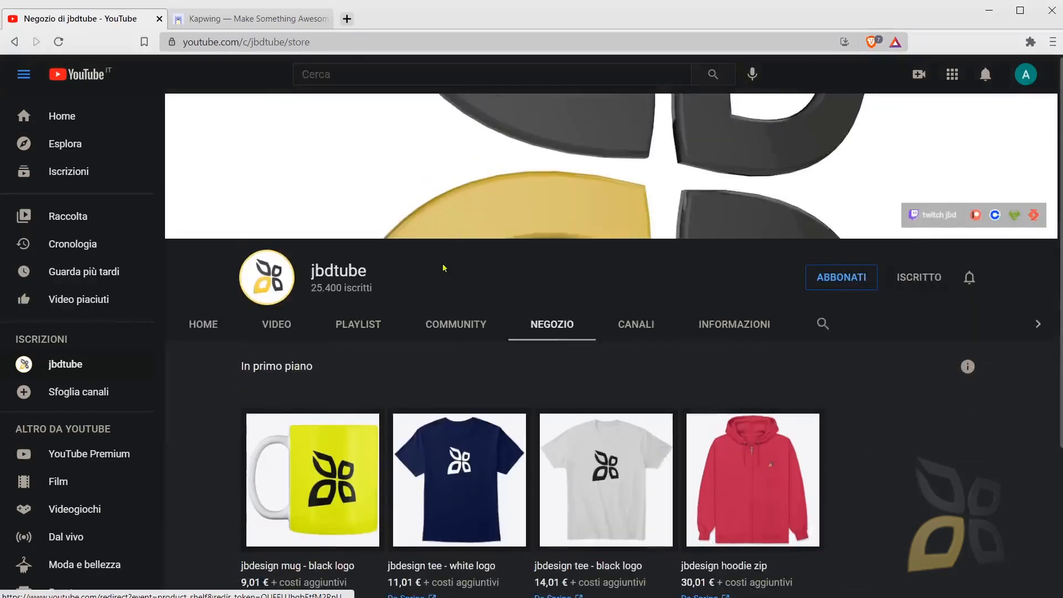
left_click(455, 325)
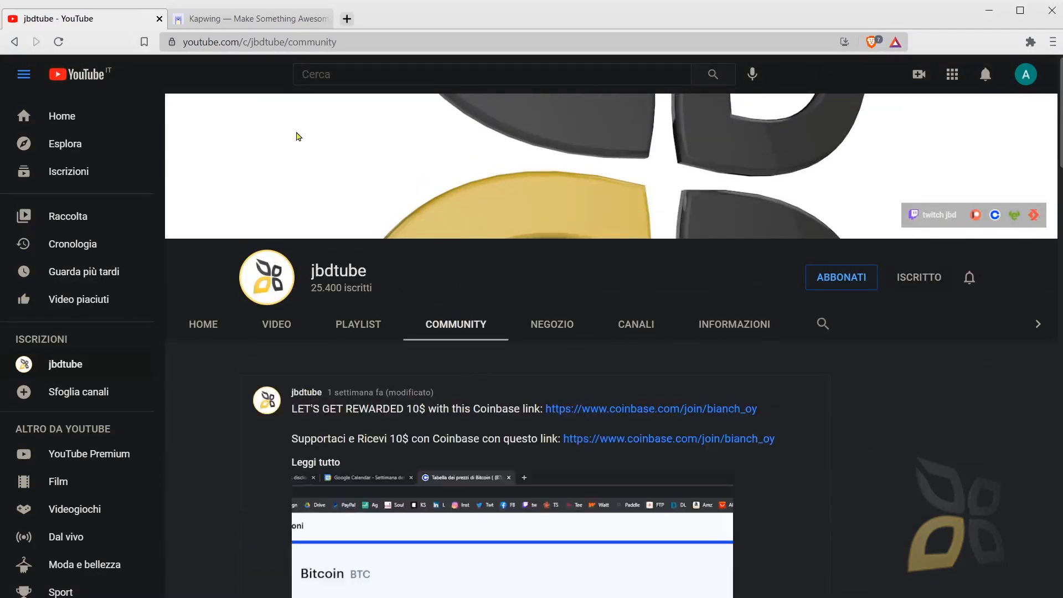
left_click(246, 18)
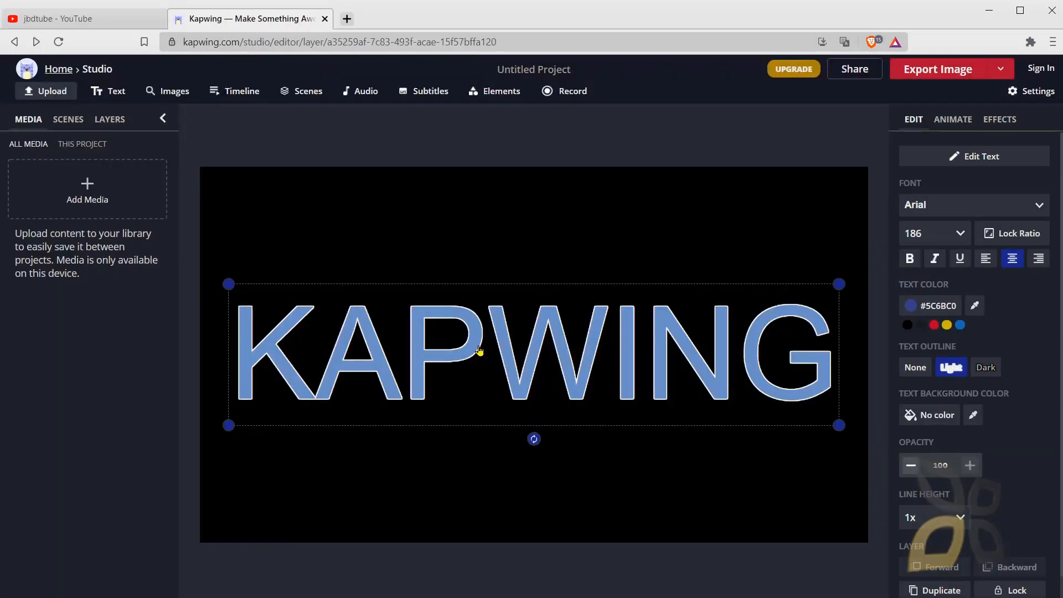
Step: Try italic and bold styling on the KAPWING title and restore its regular style
scroll(1002, 448, "down", 1)
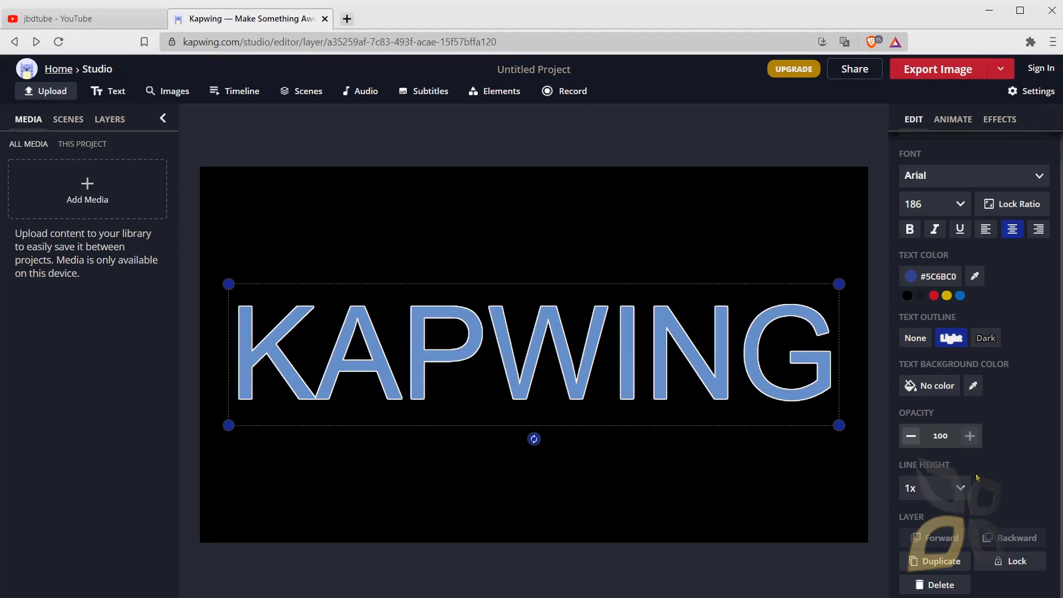
scroll(977, 478, "up", 1)
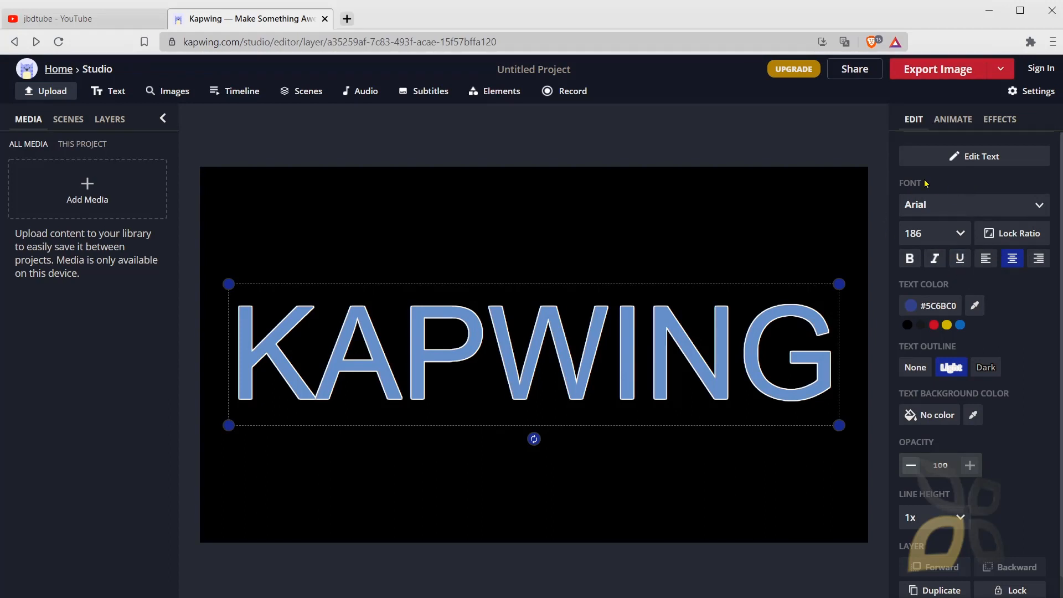
left_click(935, 259)
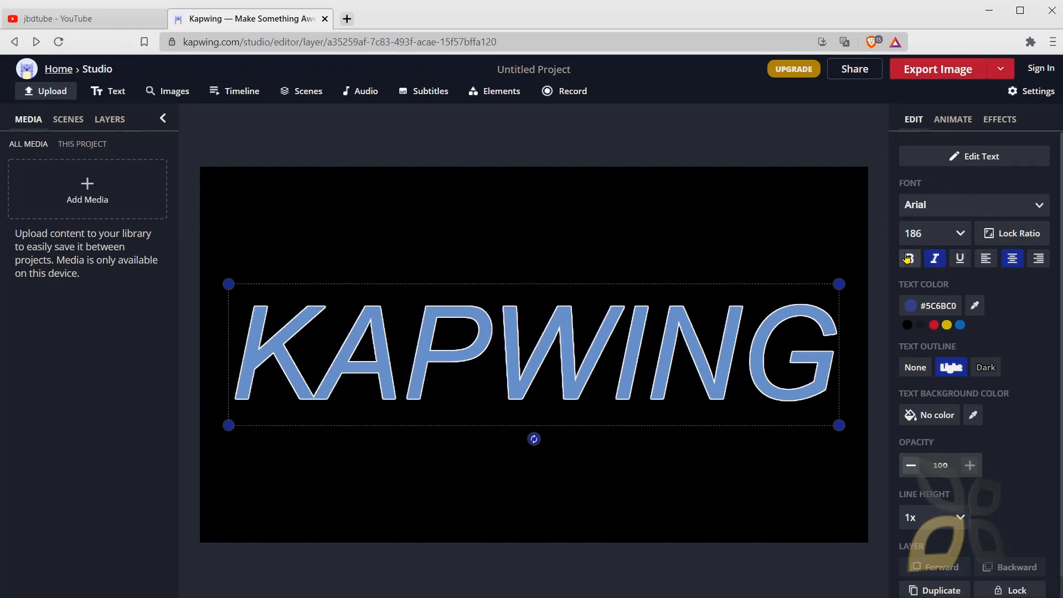
left_click(908, 259)
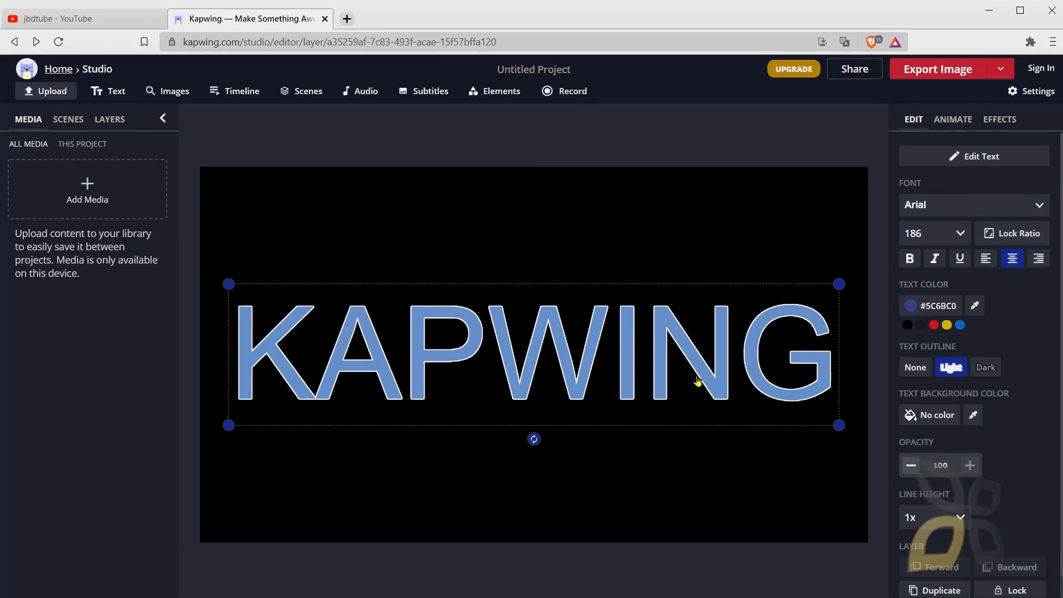
Step: Try the Flicker, Hue Rotate, Pop, Vibrate and Wipe animations on the KAPWING title
left_click(243, 261)
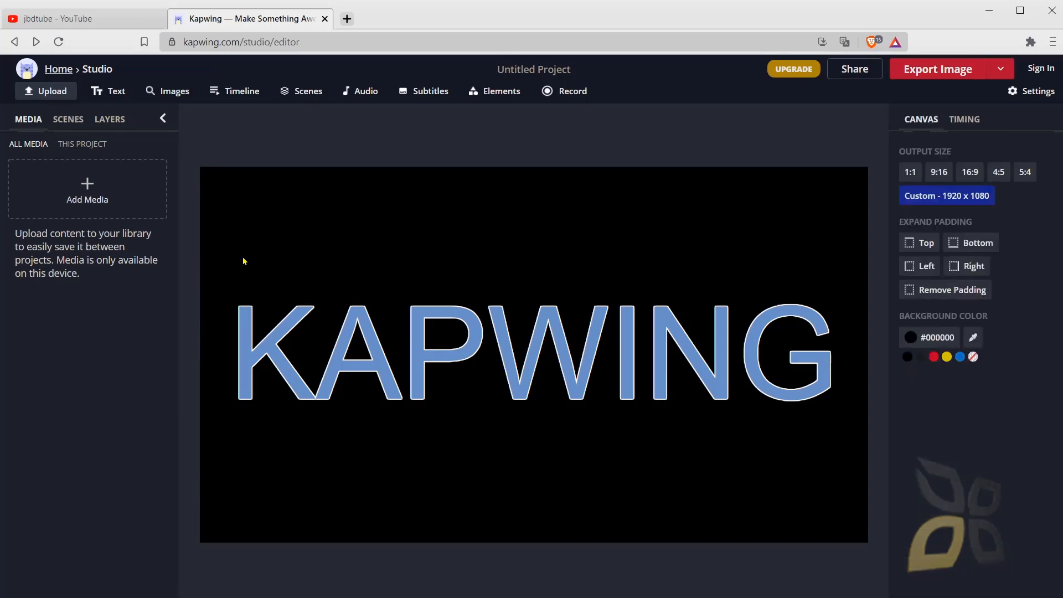
left_click(352, 321)
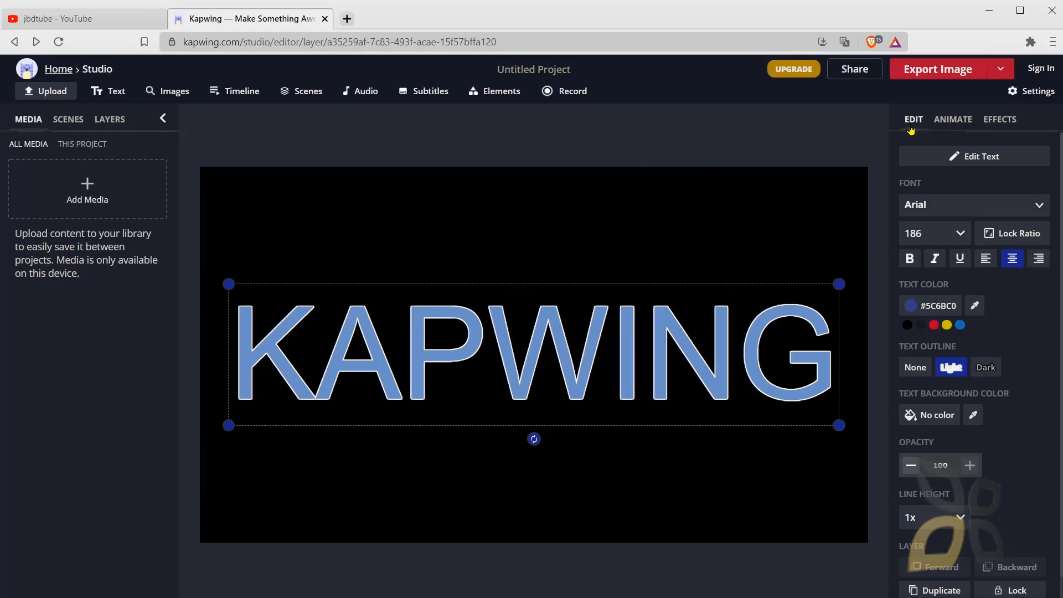
left_click(947, 120)
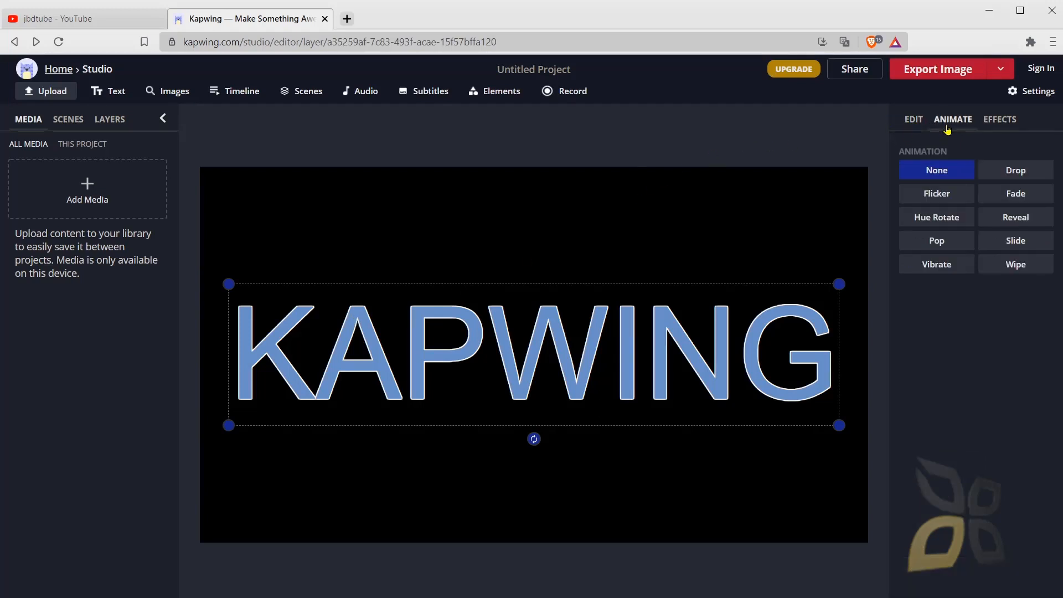
left_click(943, 195)
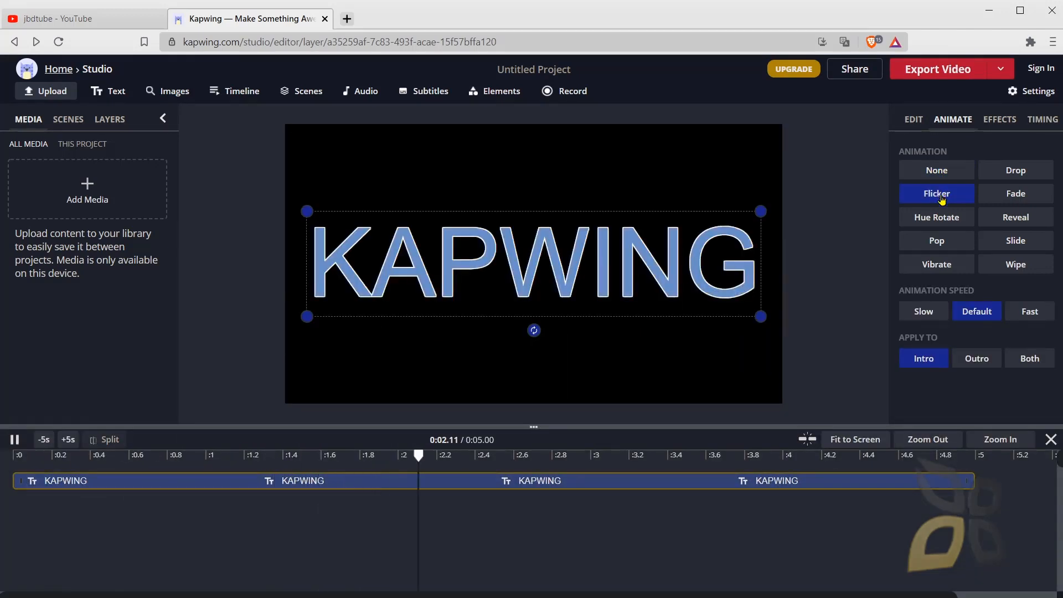
left_click(940, 221)
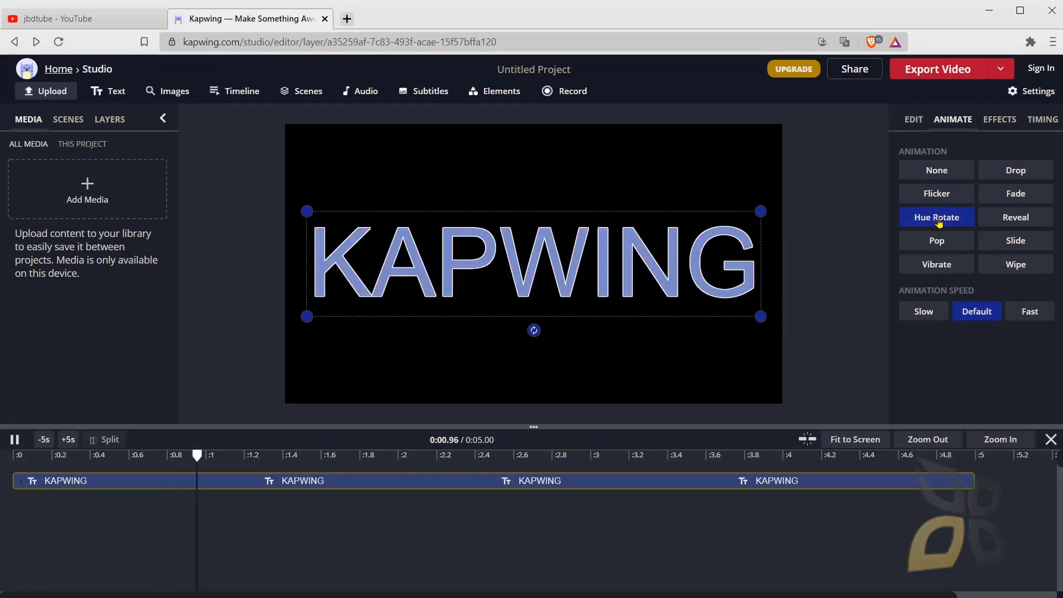
left_click(937, 240)
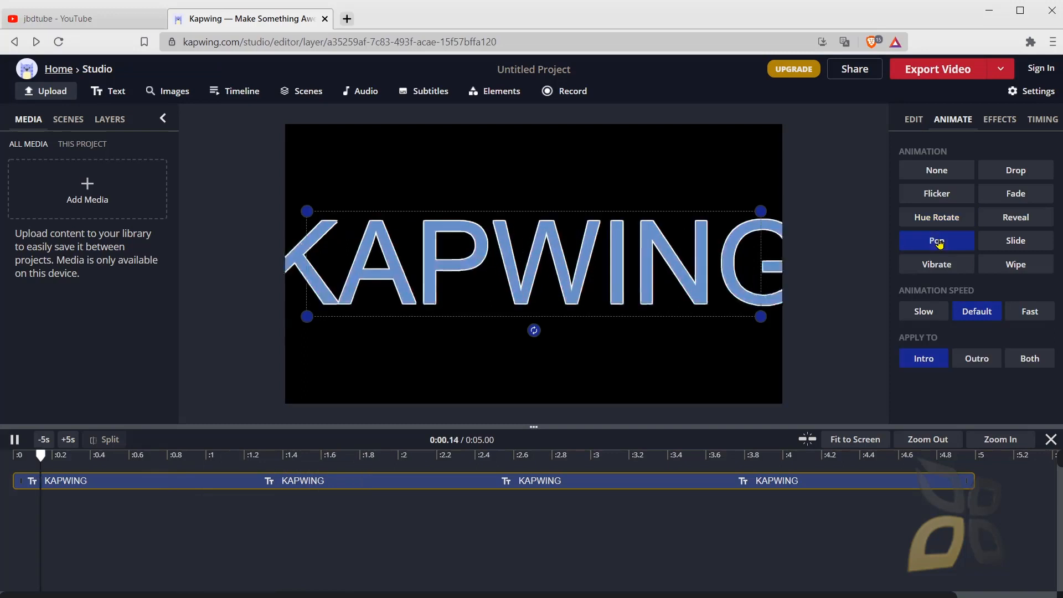
left_click(950, 269)
left_click(997, 271)
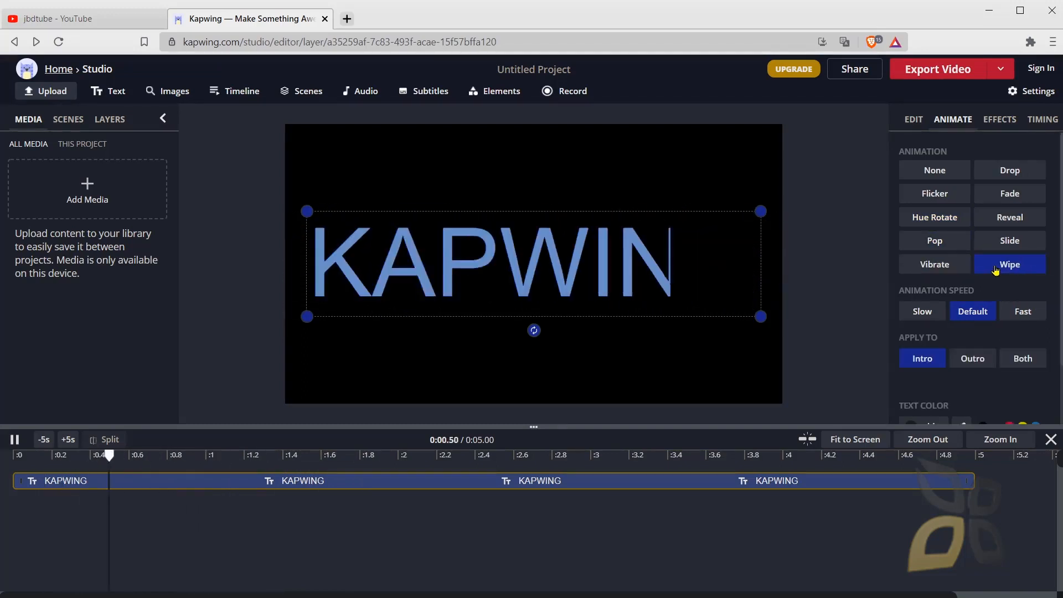
Step: Try the Slide, Reveal, Fade and Drop animations on the KAPWING title
left_click(1014, 242)
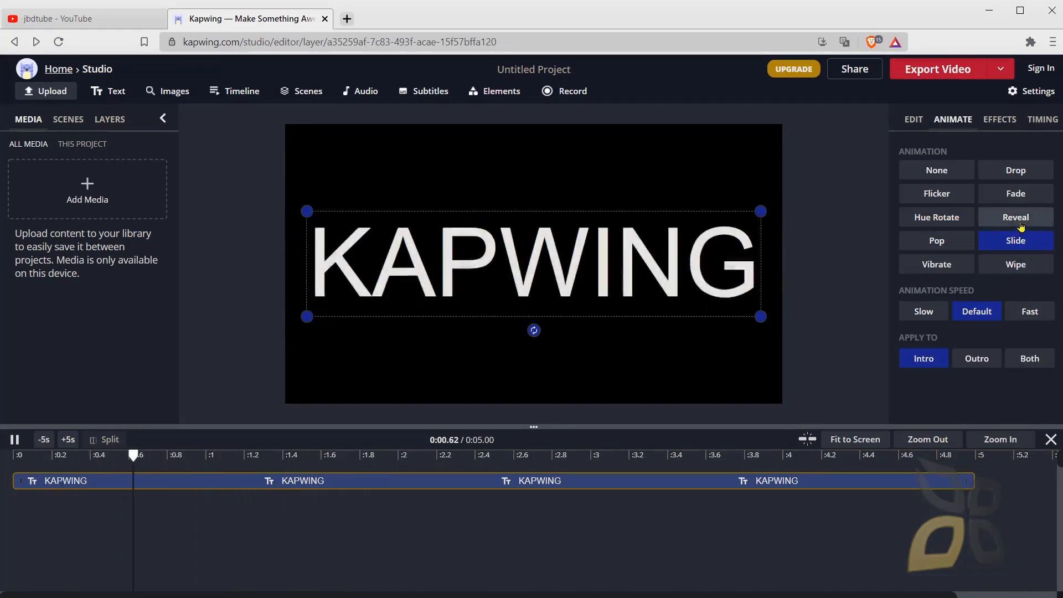
left_click(1022, 227)
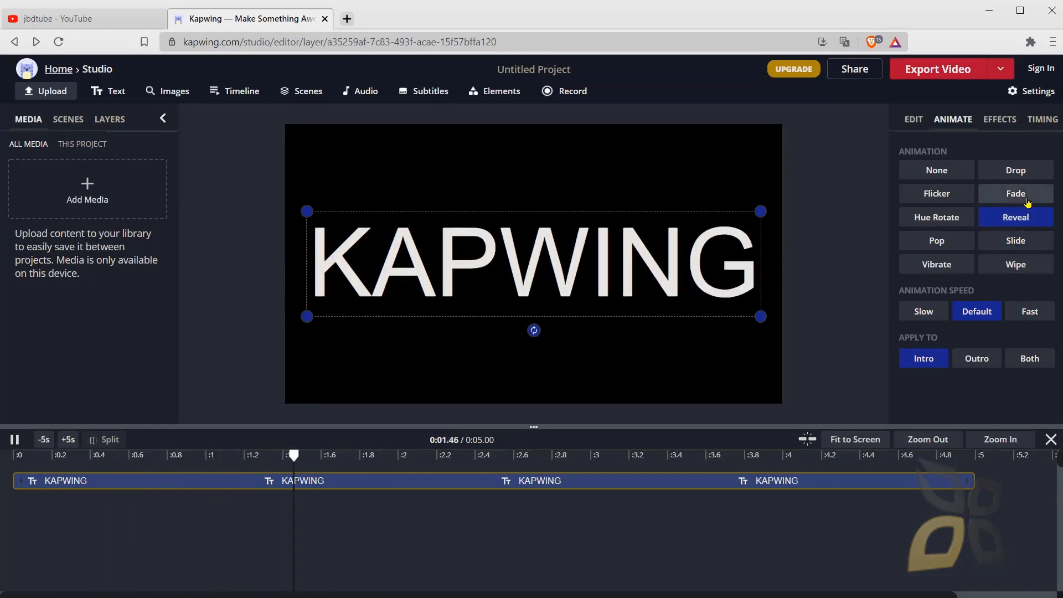
left_click(1028, 203)
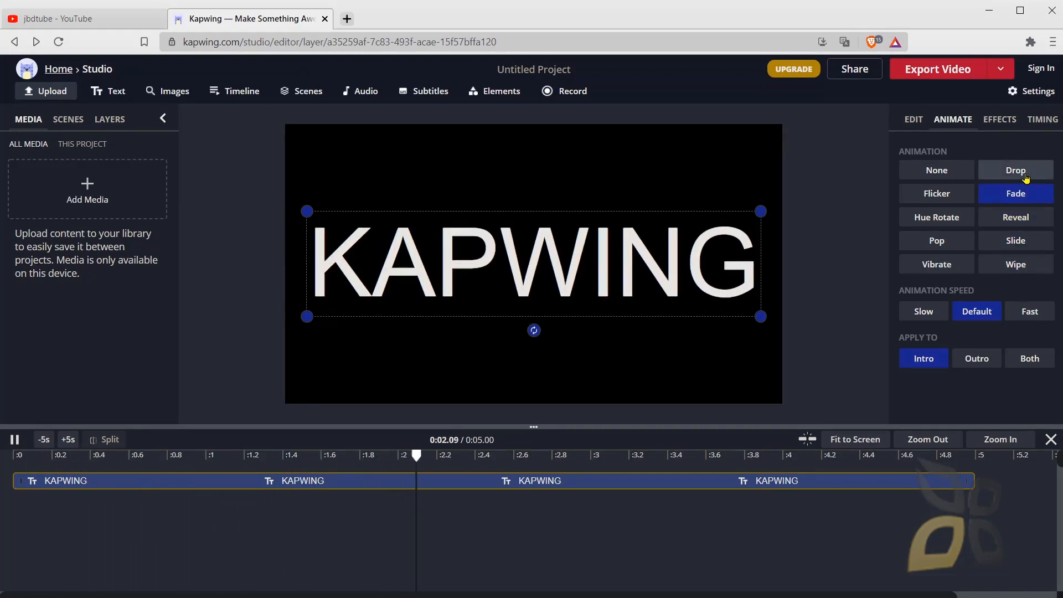
left_click(1026, 177)
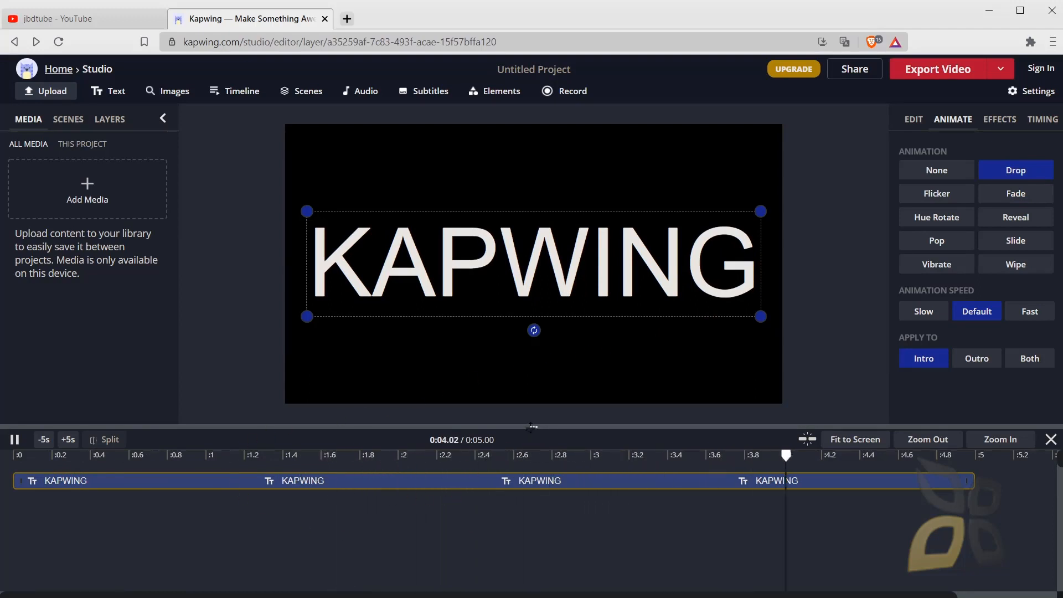
Step: Reduce the timeline's height and apply the Hue Rotate animation to the title at Slow speed
left_click_drag(531, 426, 525, 491)
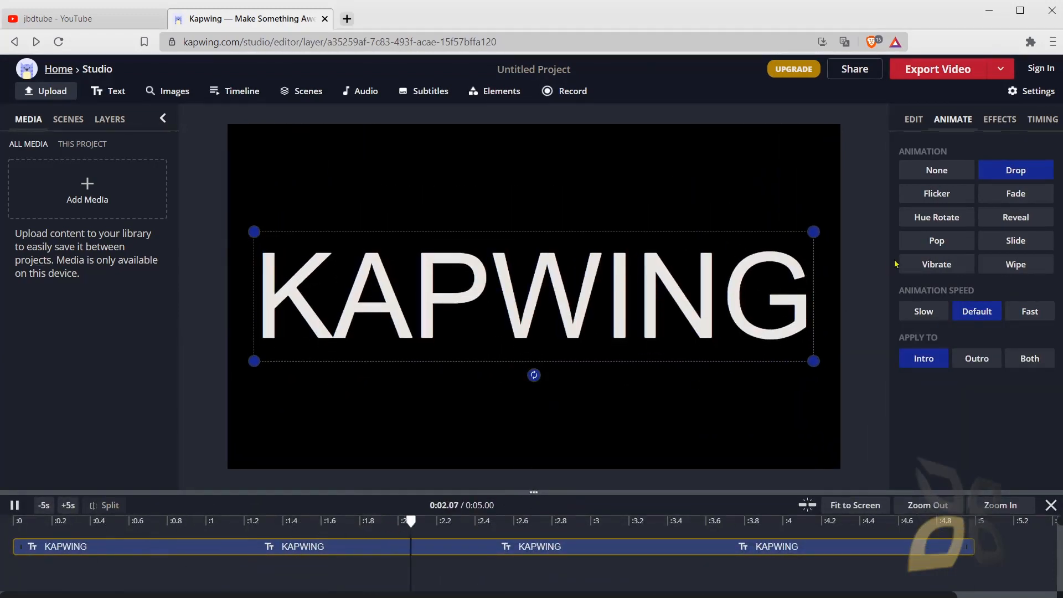
left_click(937, 240)
left_click(951, 223)
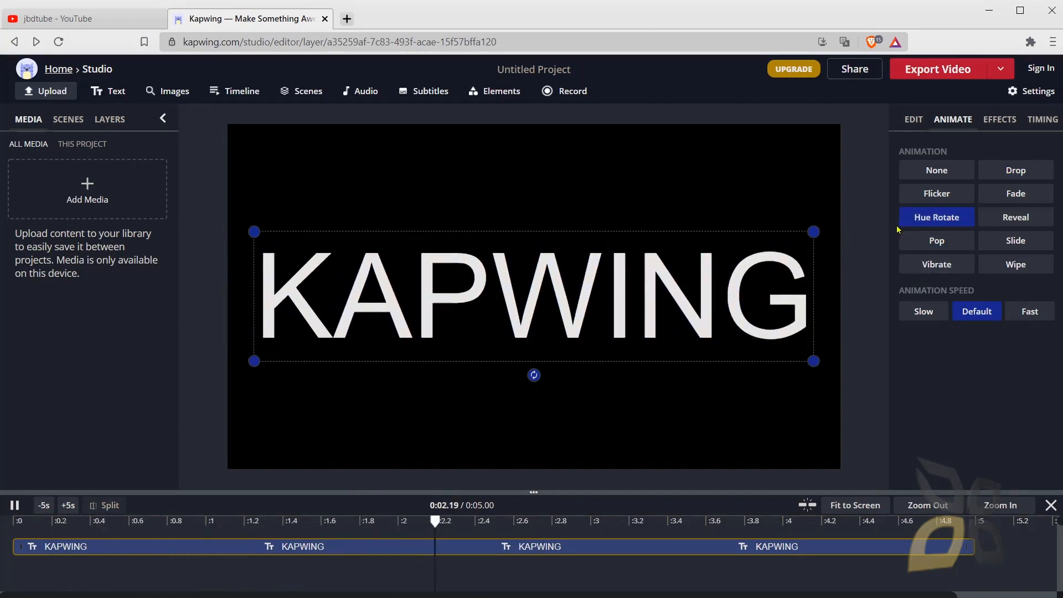
left_click(930, 311)
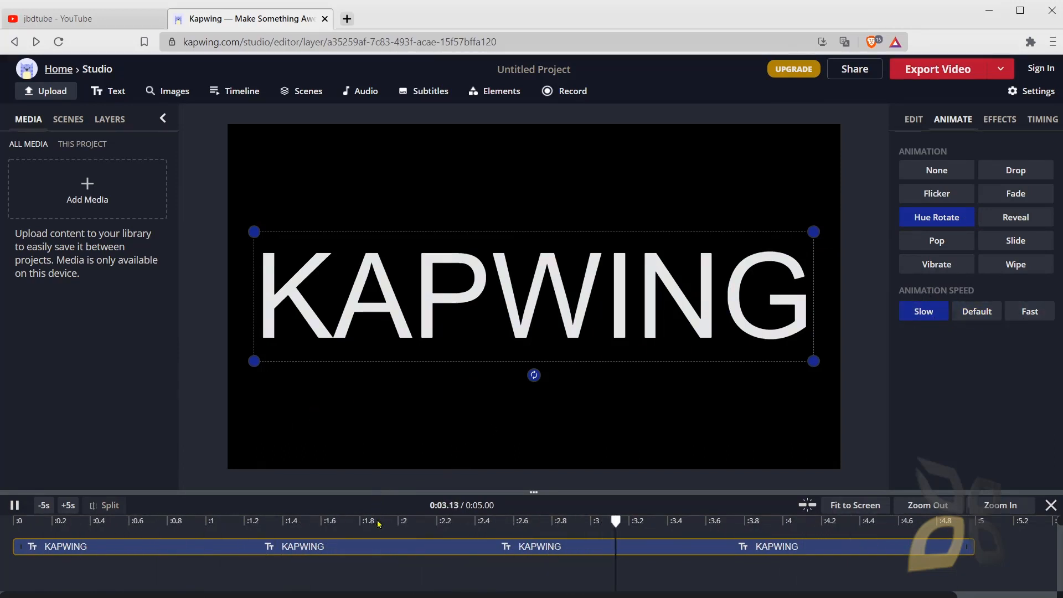
Step: Set the KAPWING title's text color to #039BE5 from the color palette
left_click(913, 121)
left_click(428, 522)
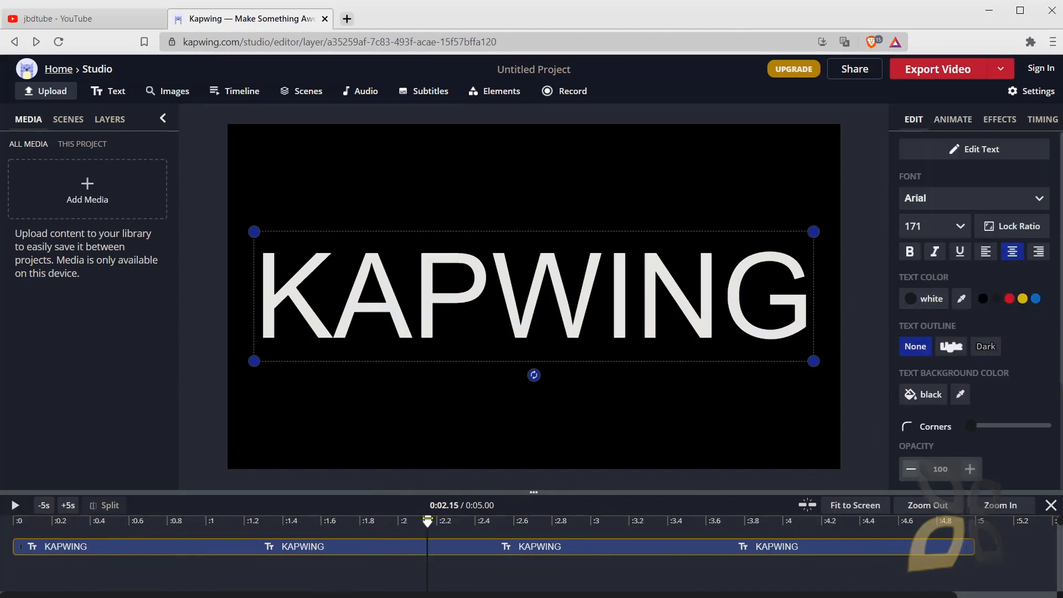
left_click_drag(427, 522, 333, 526)
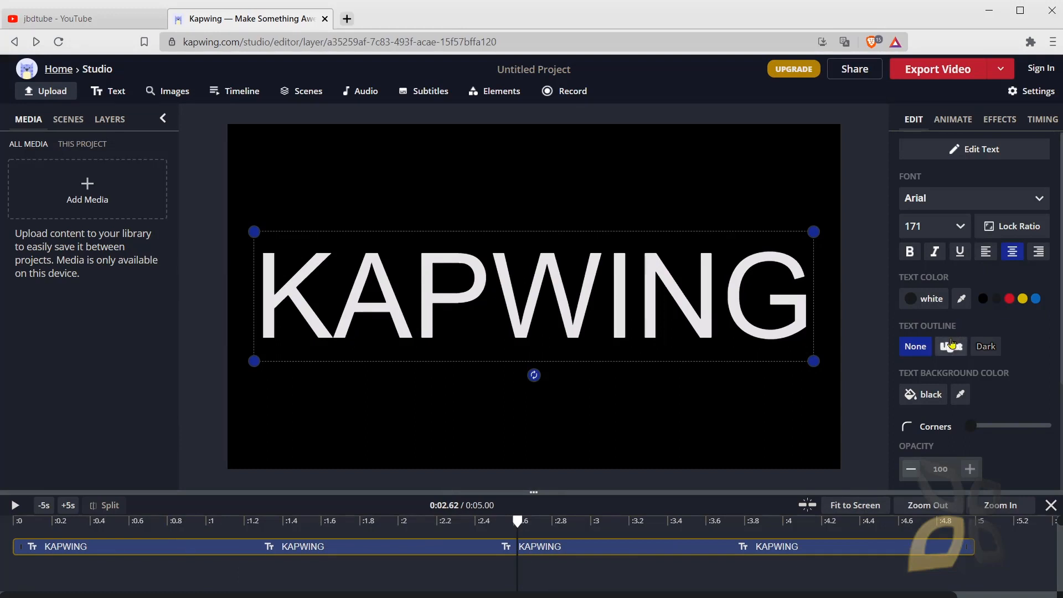
left_click(960, 300)
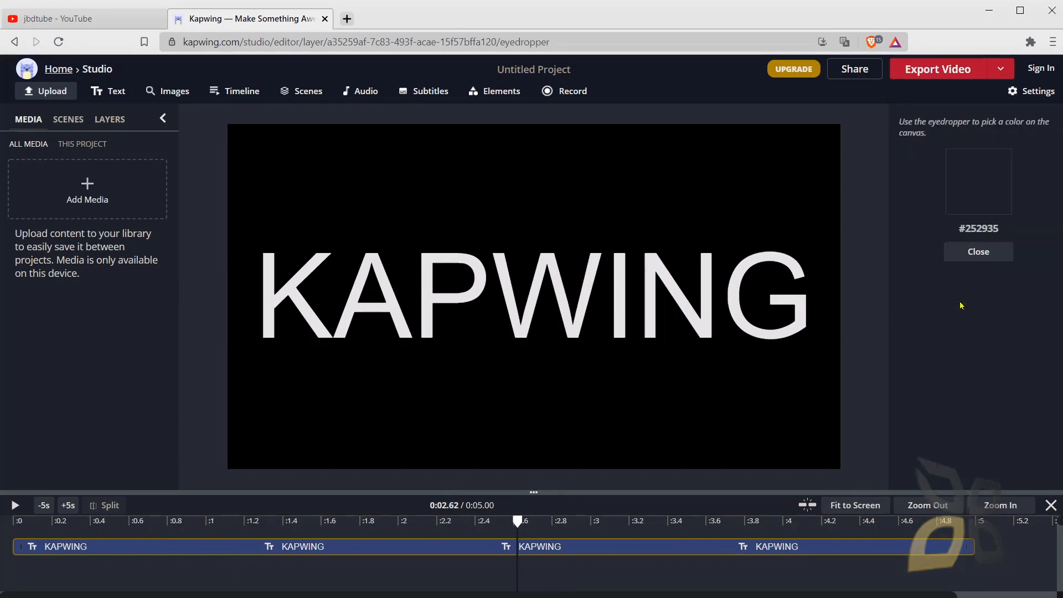
left_click(978, 251)
left_click(923, 312)
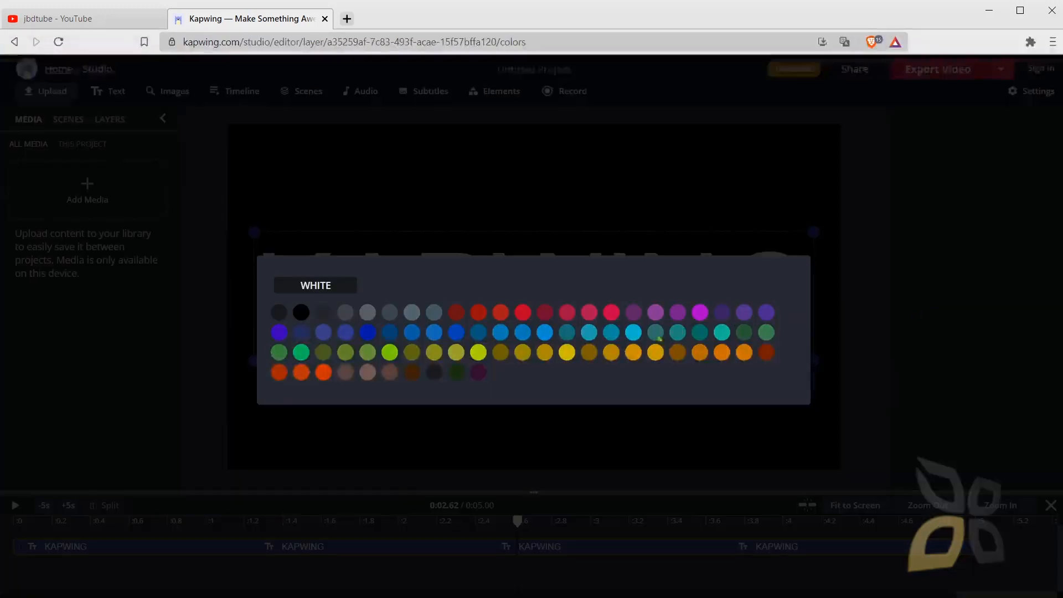
left_click(526, 336)
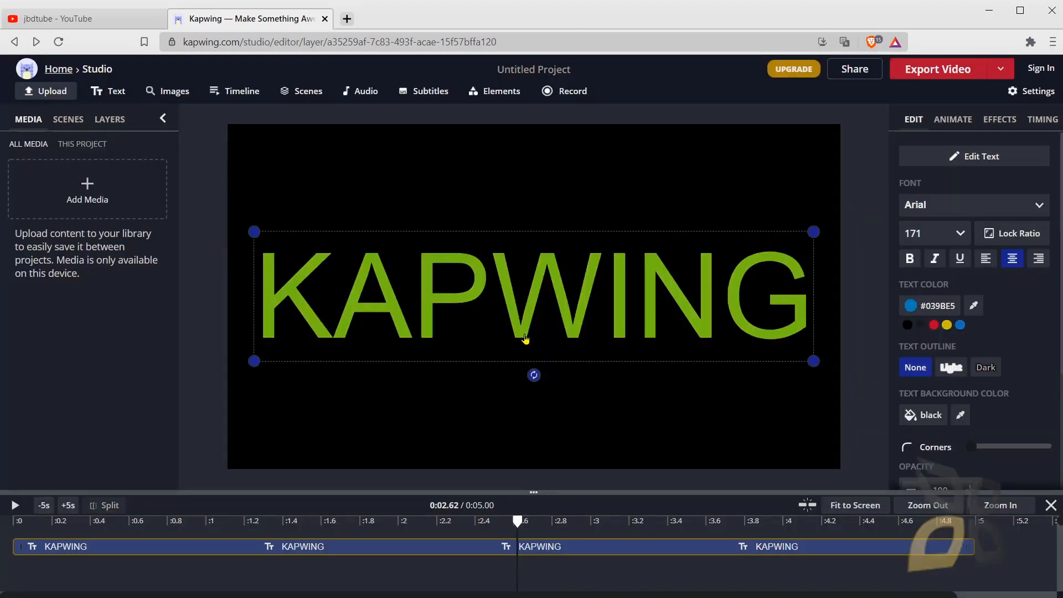
Step: Extend the KAPWING layer on the timeline to 11.42 seconds and preview its Hue Rotate animation
left_click(954, 126)
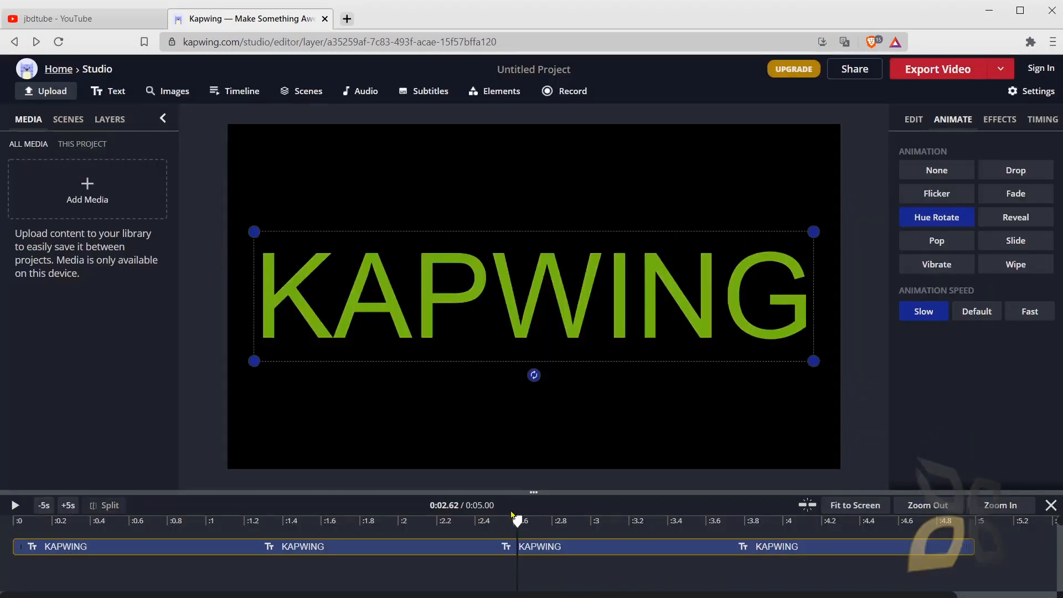
mouse_move(516, 522)
left_mouse_down()
mouse_move(78, 563)
mouse_move(391, 554)
mouse_move(859, 509)
mouse_move(185, 541)
mouse_move(102, 513)
mouse_move(742, 520)
mouse_move(268, 524)
mouse_move(517, 524)
left_mouse_up()
left_click_drag(969, 553, 671, 559)
left_click_drag(592, 532, 821, 537)
left_click(675, 521)
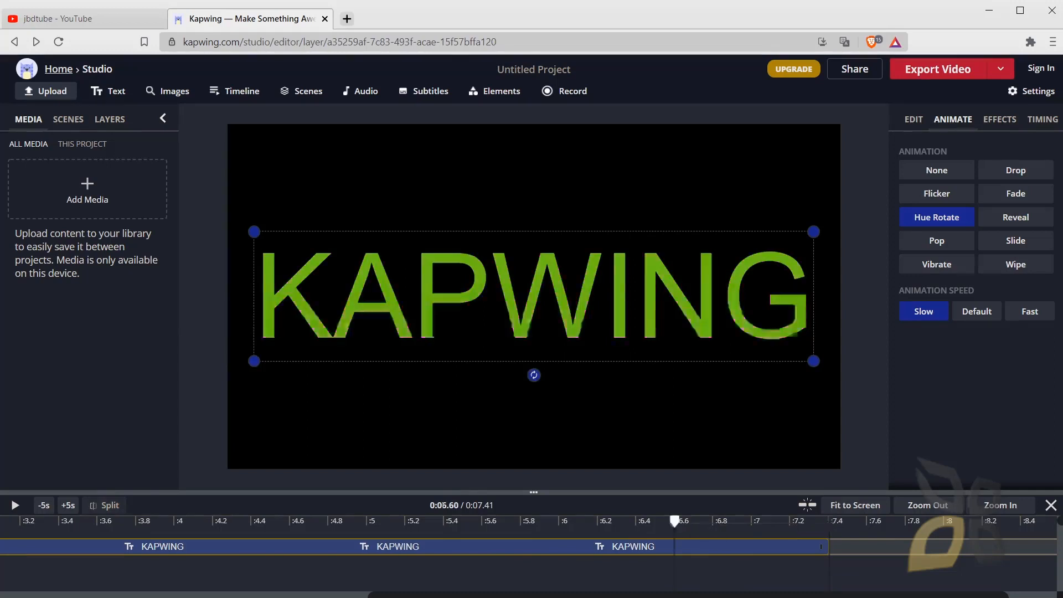
left_click_drag(675, 520, 1, 556)
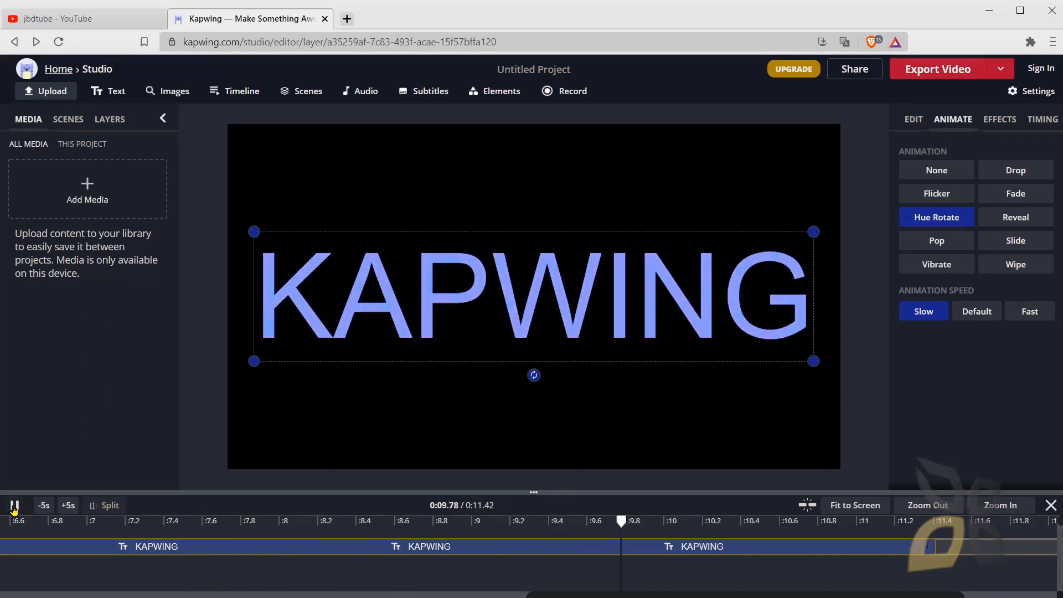
left_click(15, 505)
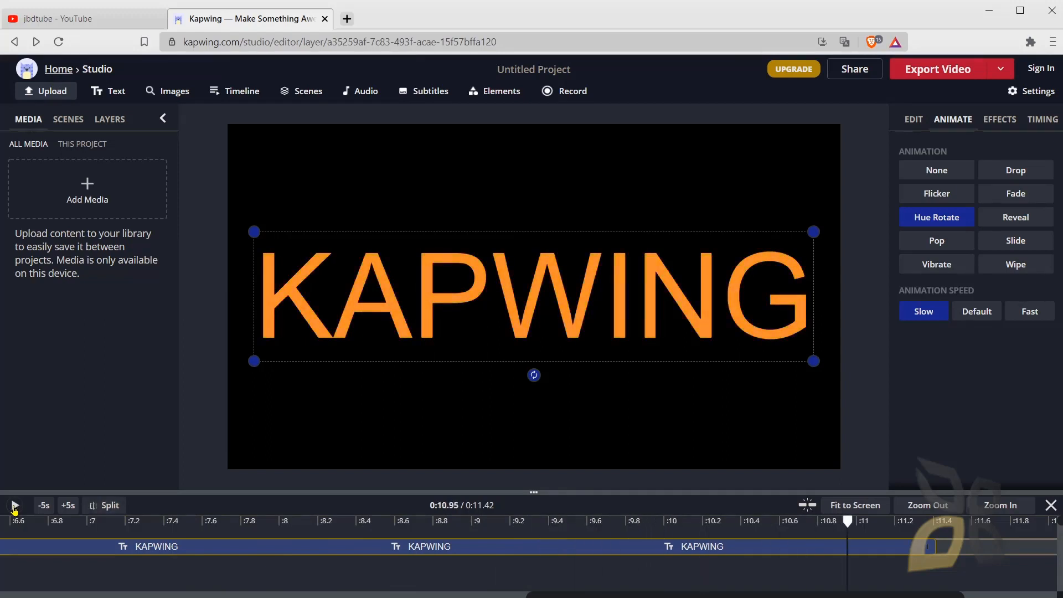
Step: Skip backward and forward through the project in 5-second jumps and place the playhead at 10.60 seconds
left_click(45, 505)
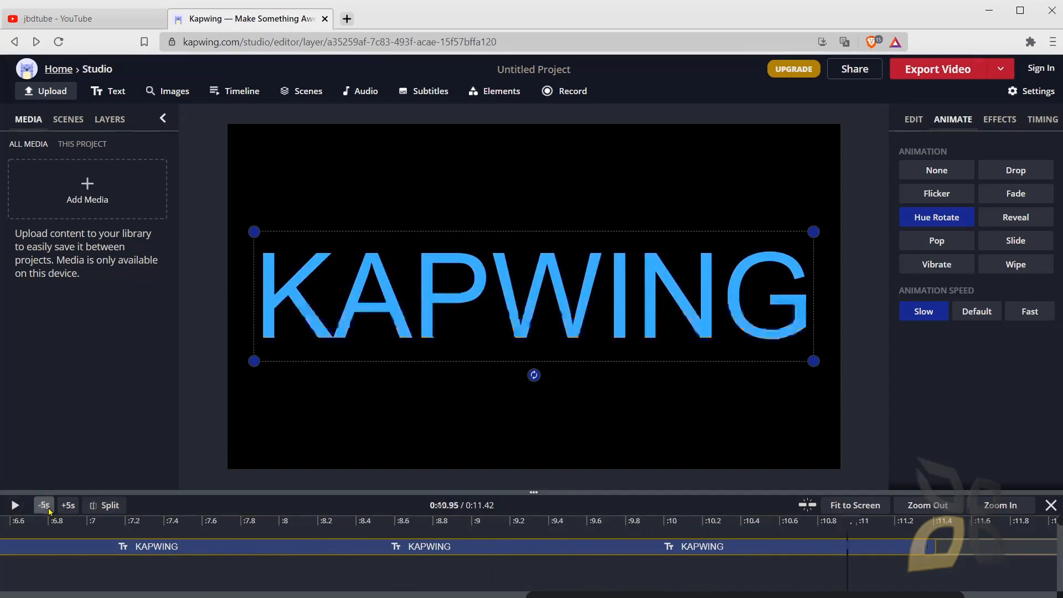
left_click(44, 505)
left_click(45, 505)
left_click(66, 506)
left_click(67, 506)
left_click(67, 506)
left_click(46, 506)
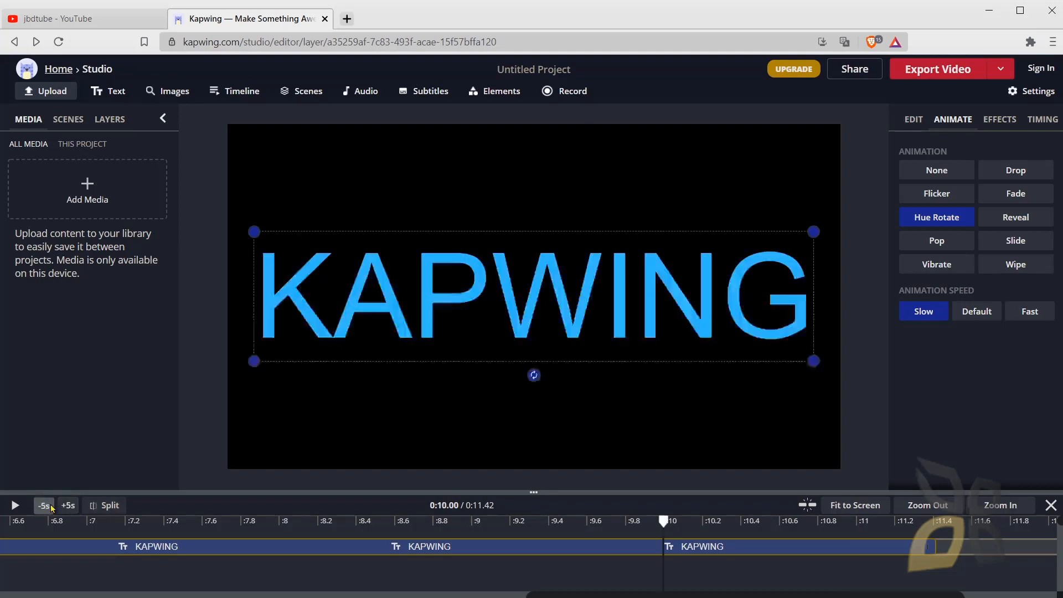
left_click(46, 507)
left_click(47, 506)
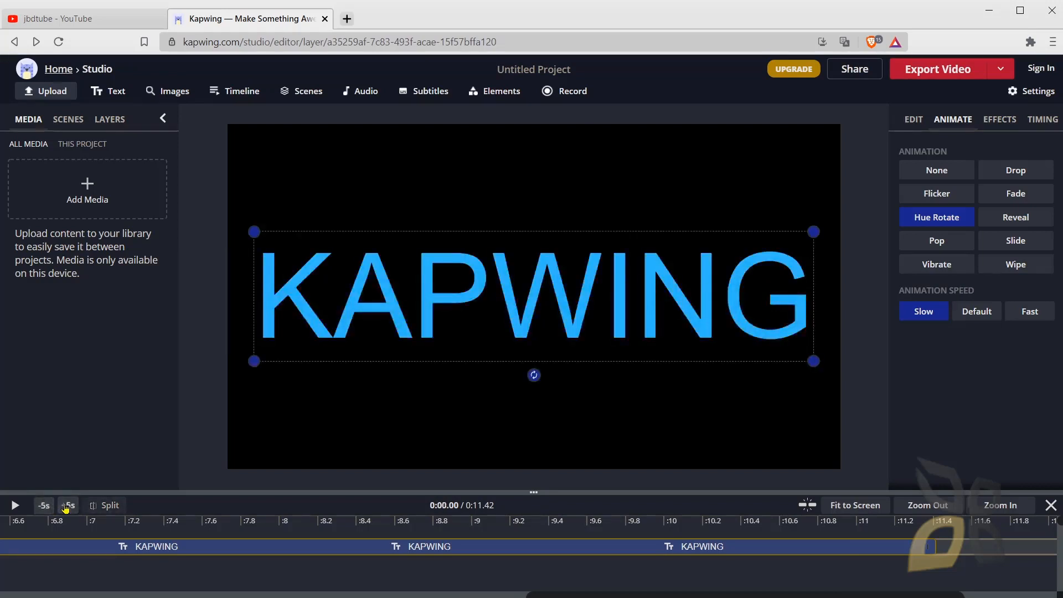
left_click(67, 506)
left_click(66, 506)
left_click(67, 506)
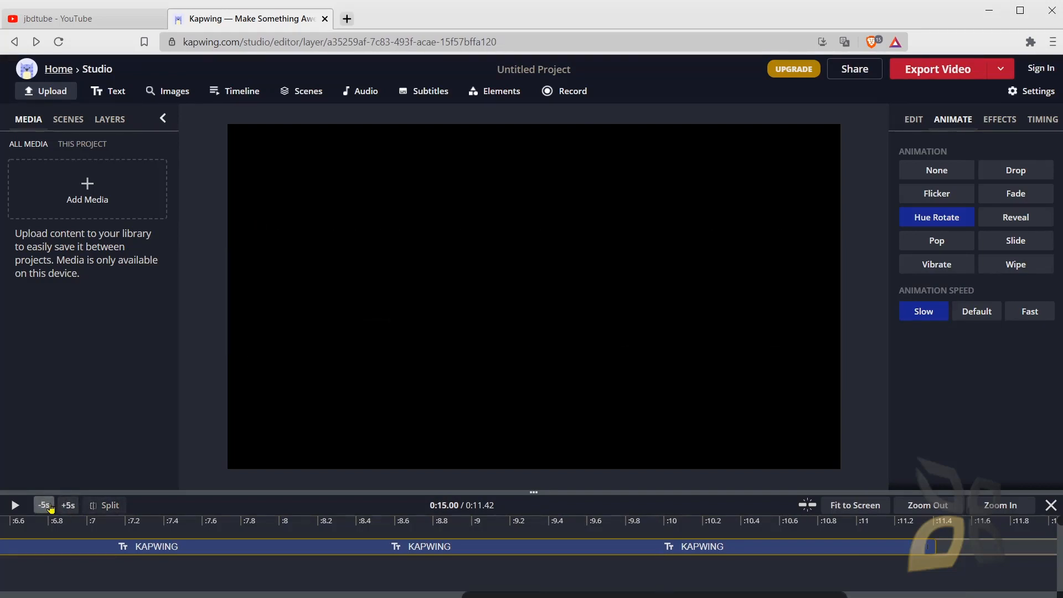
left_click(44, 505)
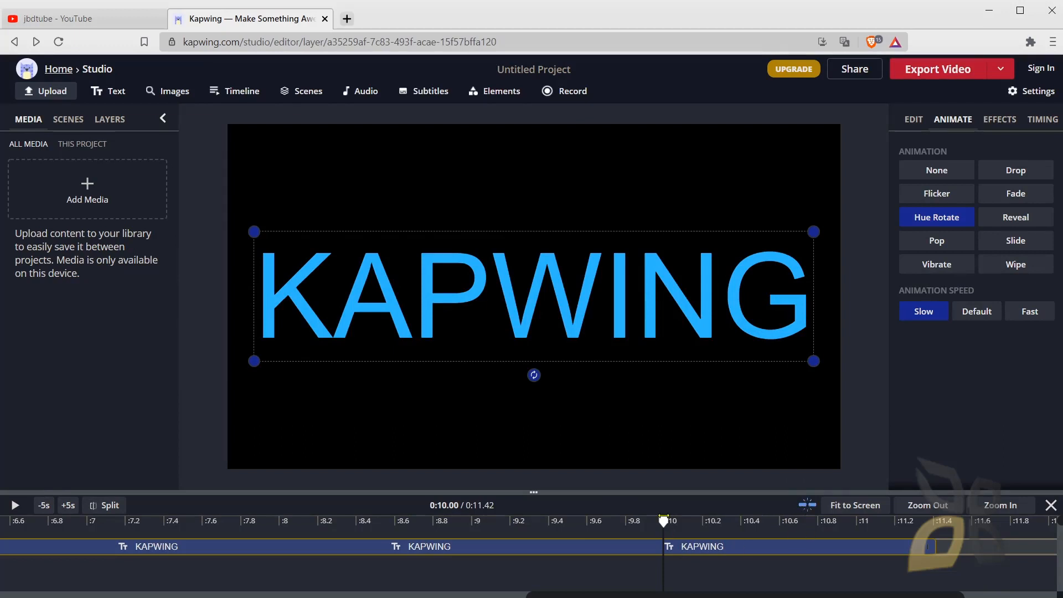
key("space")
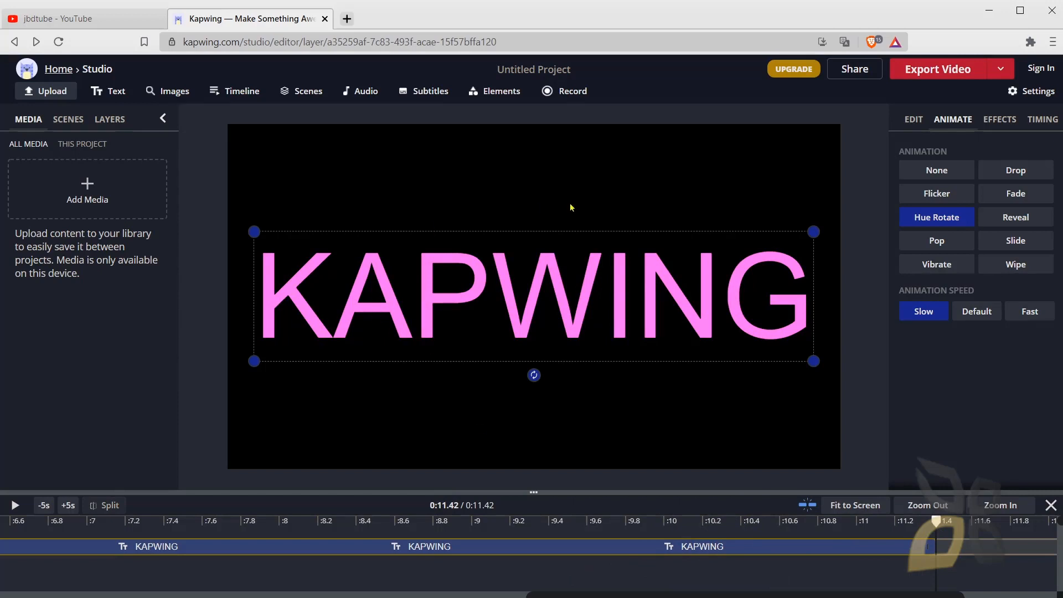
left_click(778, 521)
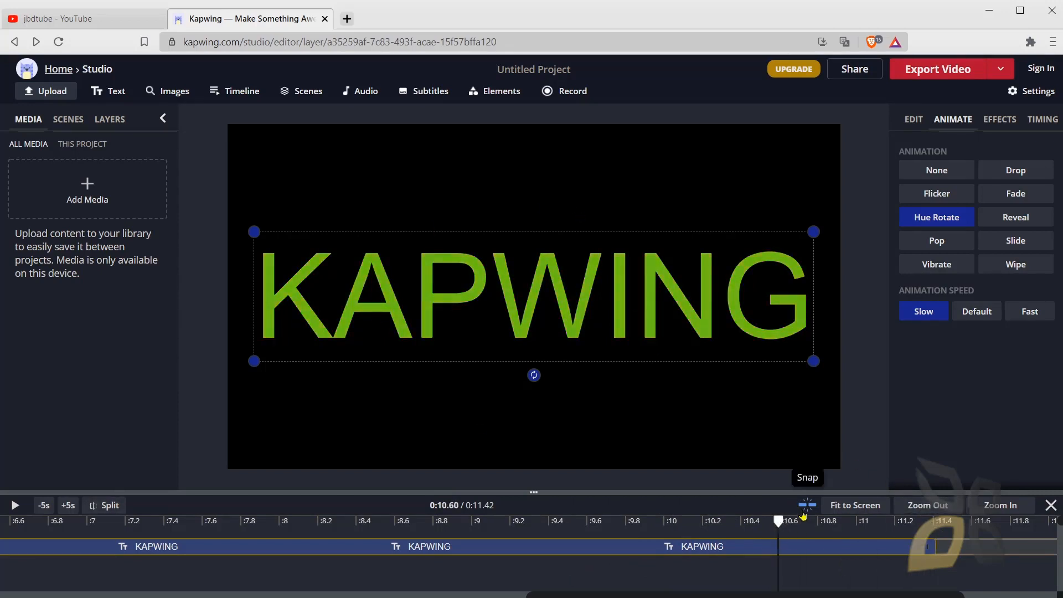
Step: Fit the timeline to the screen, compare its zoom levels, and return its view to the start
left_click(863, 509)
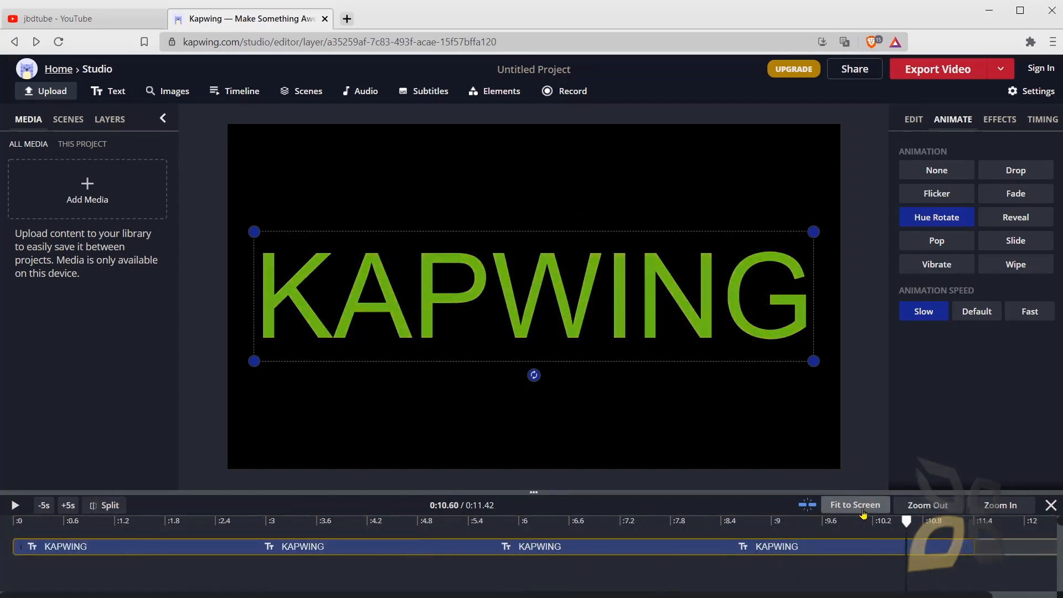
left_click(929, 505)
left_click(980, 508)
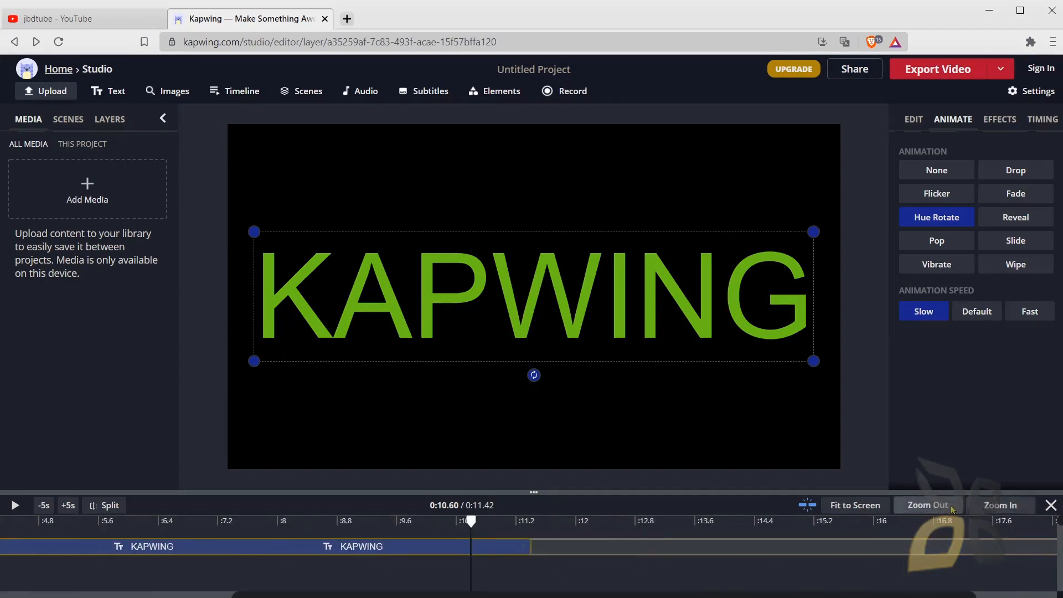
left_click(953, 508)
left_click(953, 508)
left_click(953, 509)
left_click(952, 508)
left_click(1009, 512)
left_click(1006, 512)
left_click(1005, 513)
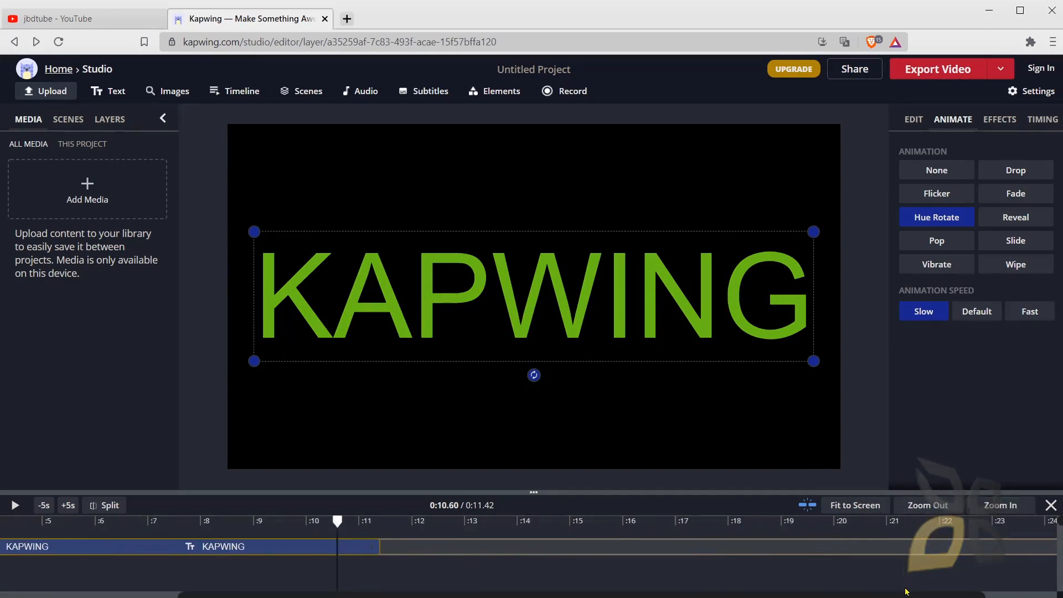
left_click_drag(903, 594, 954, 594)
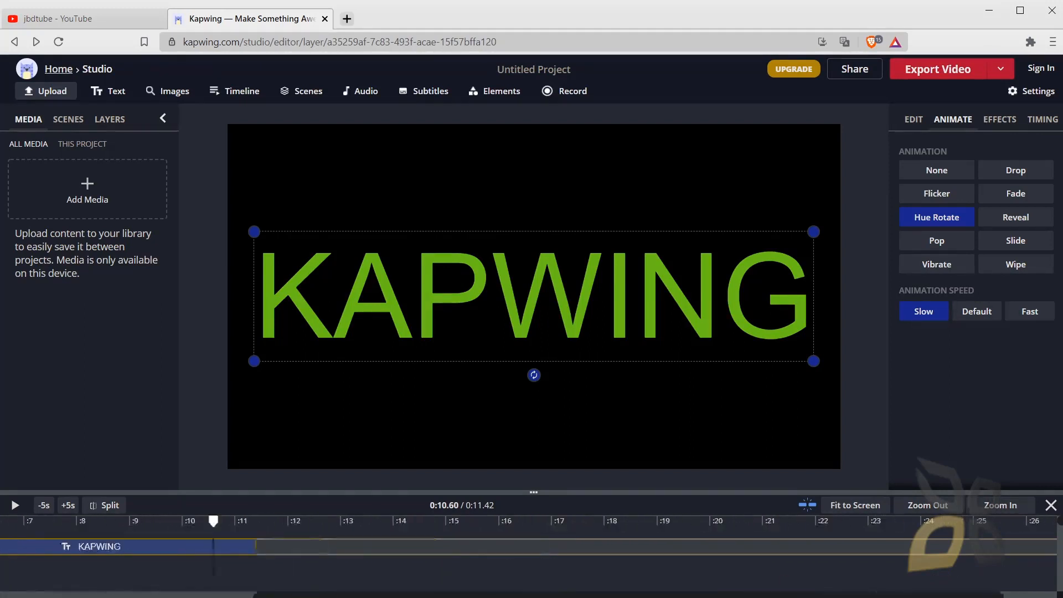
left_click_drag(585, 595, 327, 595)
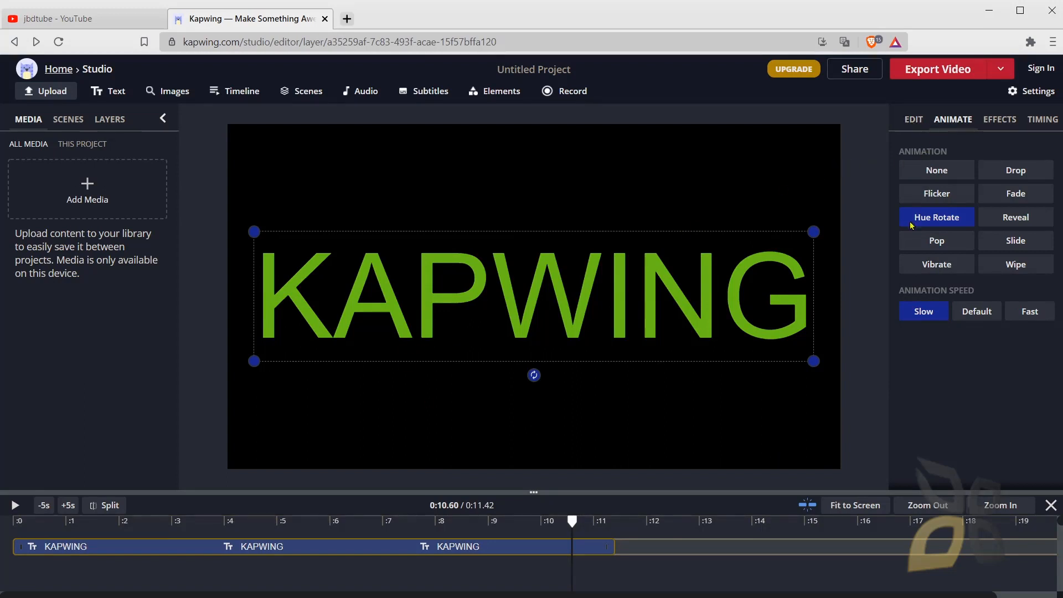
Step: Apply a Drop Shadow in #FFEA00 to the KAPWING title and preview it at 8.92 seconds
left_click(1010, 121)
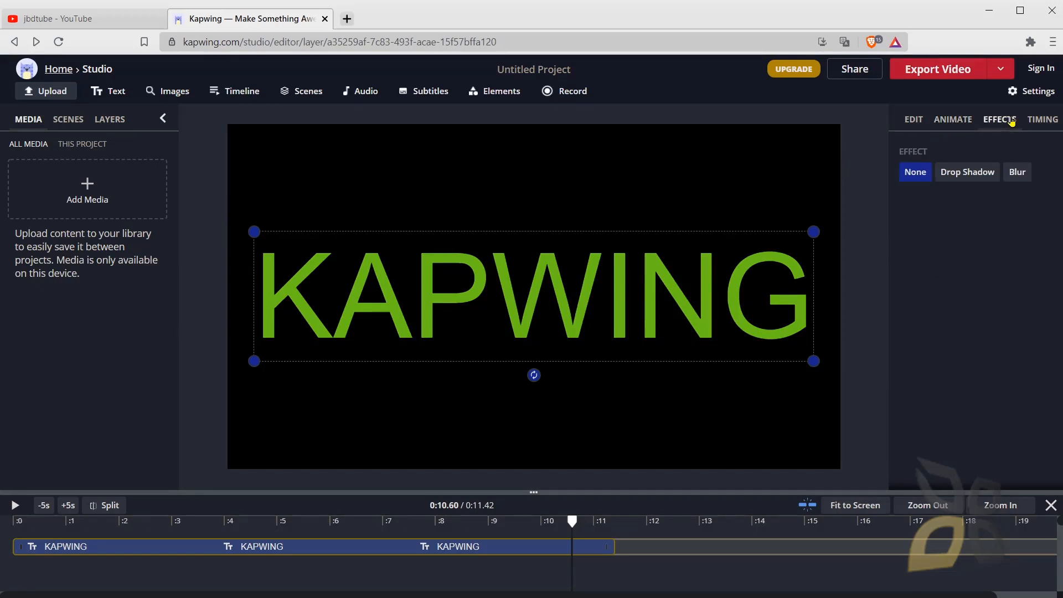
left_click(949, 177)
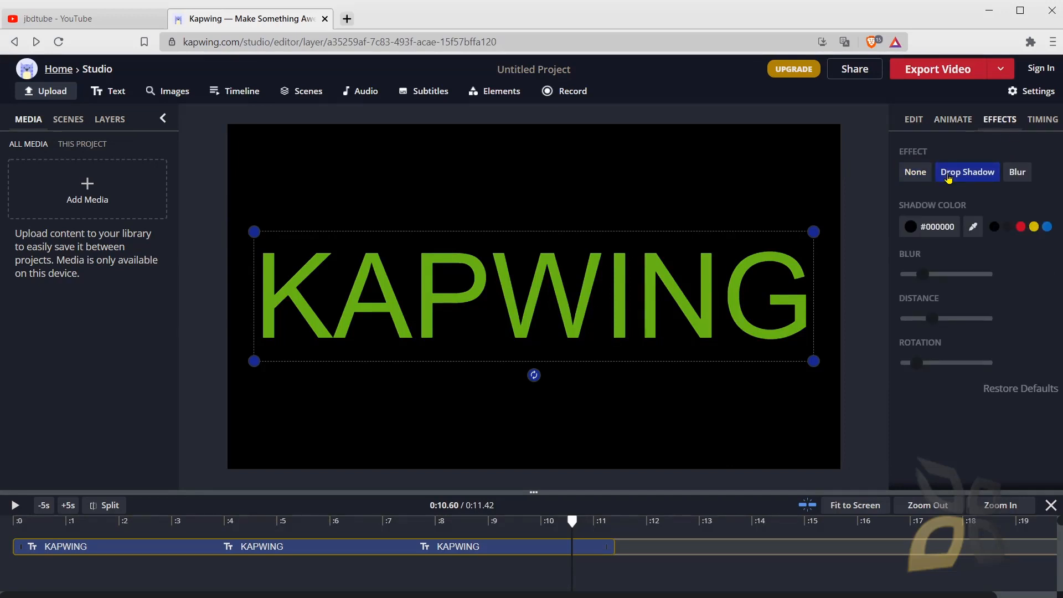
left_click(1033, 228)
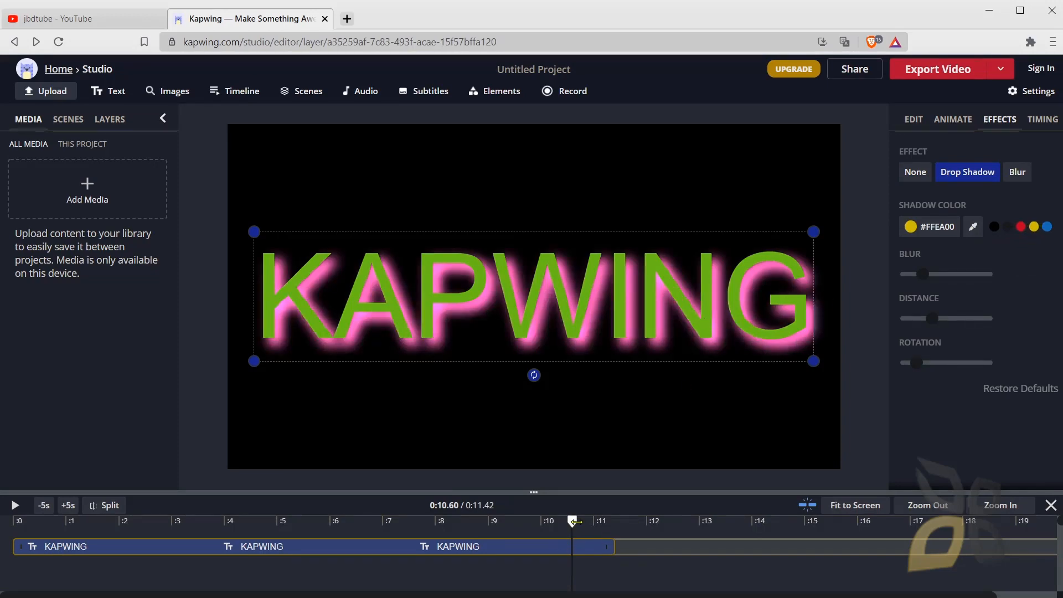
left_click_drag(572, 521, 483, 521)
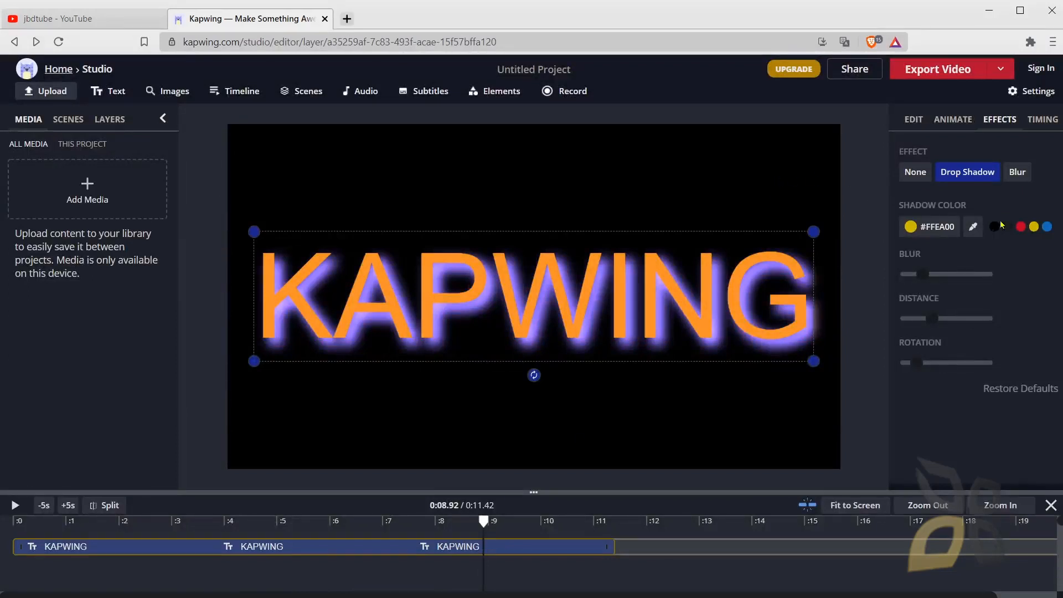
Step: Replace the KAPWING title's Drop Shadow with the Blur effect and reduce the blur to nearly its minimum
left_click(1018, 173)
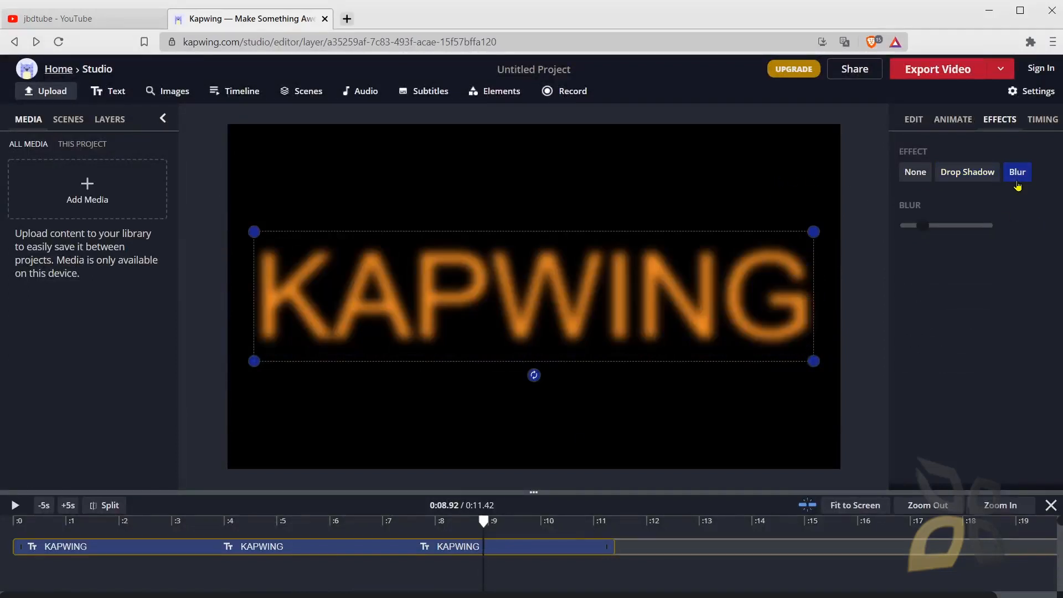
left_click(969, 180)
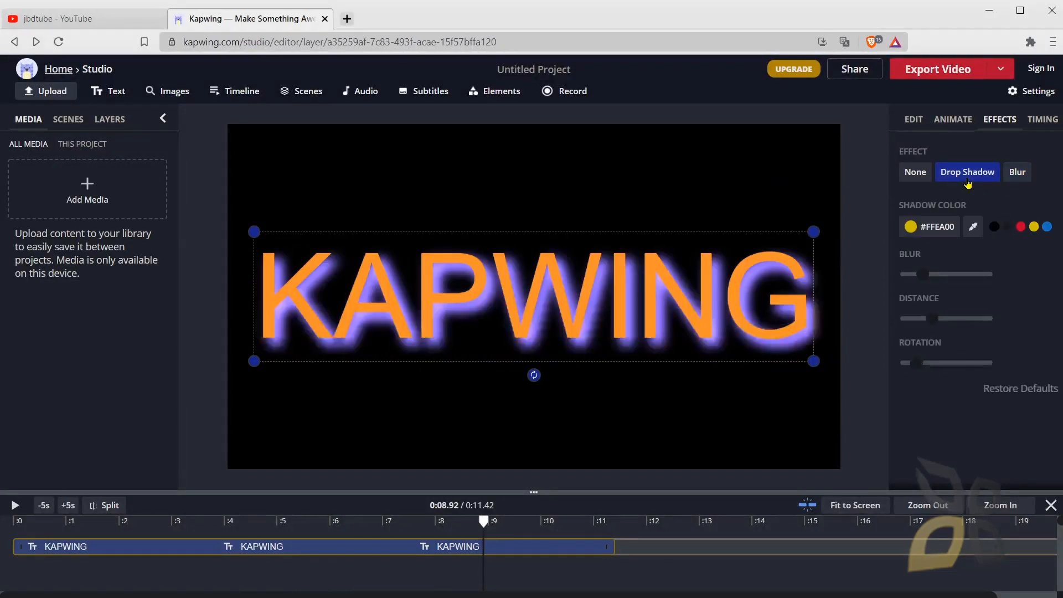
left_click(1010, 181)
left_click_drag(918, 228, 910, 233)
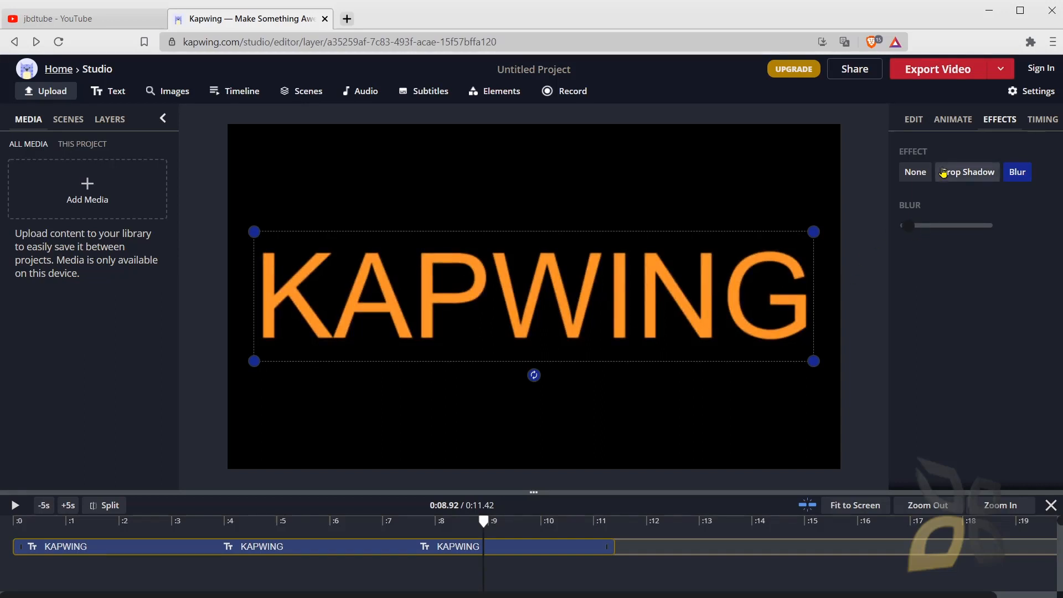
Step: Try an end time of 00:15.42 for the KAPWING layer, and shorten the layer on the timeline to 11.00 seconds
left_click(1043, 119)
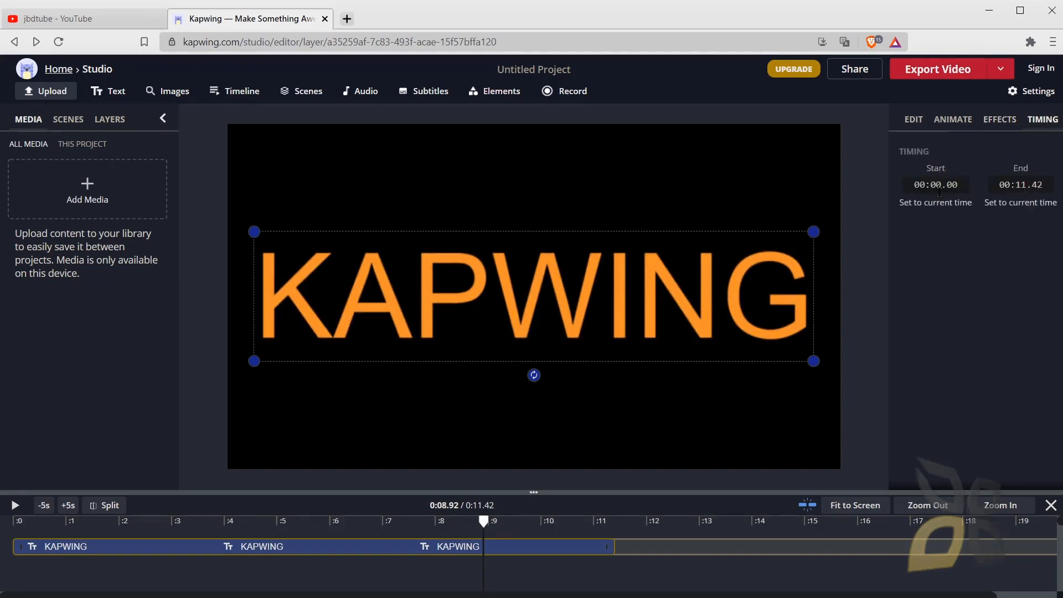
left_click(1021, 184)
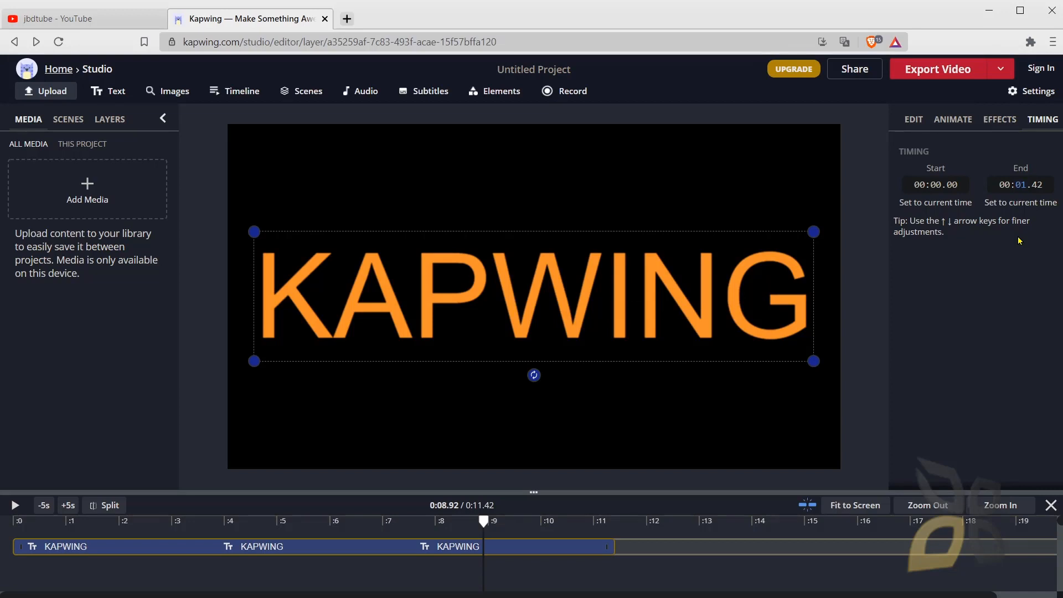
left_click(1044, 183)
mouse_move(554, 595)
left_mouse_down()
mouse_move(809, 594)
mouse_move(554, 594)
left_mouse_up()
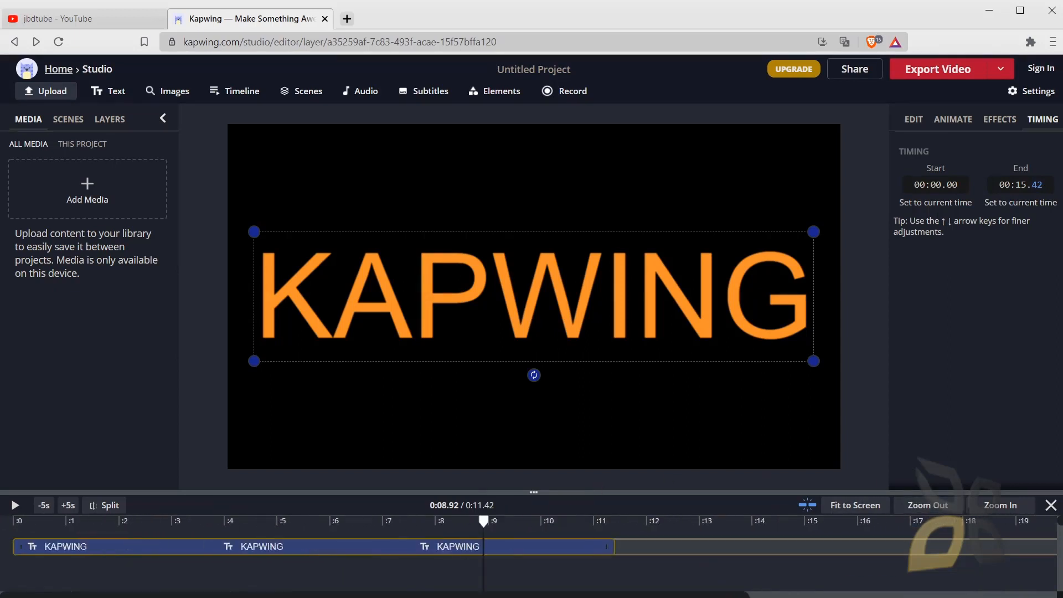
left_click_drag(613, 547, 588, 550)
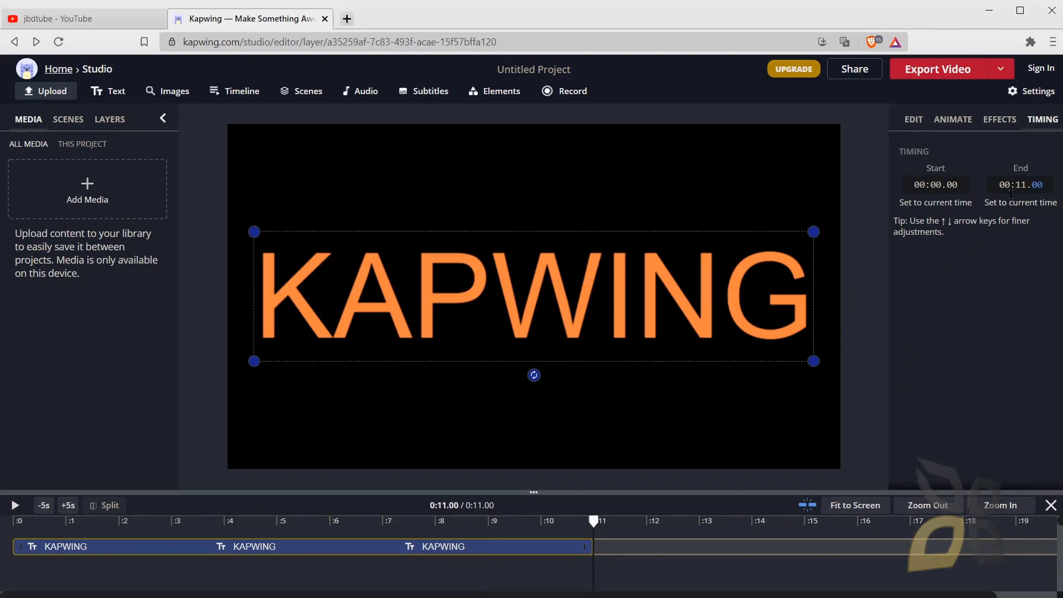
Step: Select the individual parts of the KAPWING layer's end time and nudge the hundredths down and back up to 00:11.00
left_click(1003, 185)
left_click(1040, 186)
left_click(1020, 185)
left_click(1040, 185)
key("Down")
key("Down")
key("Down")
key("Down")
key("Up")
key("Up")
key("Up")
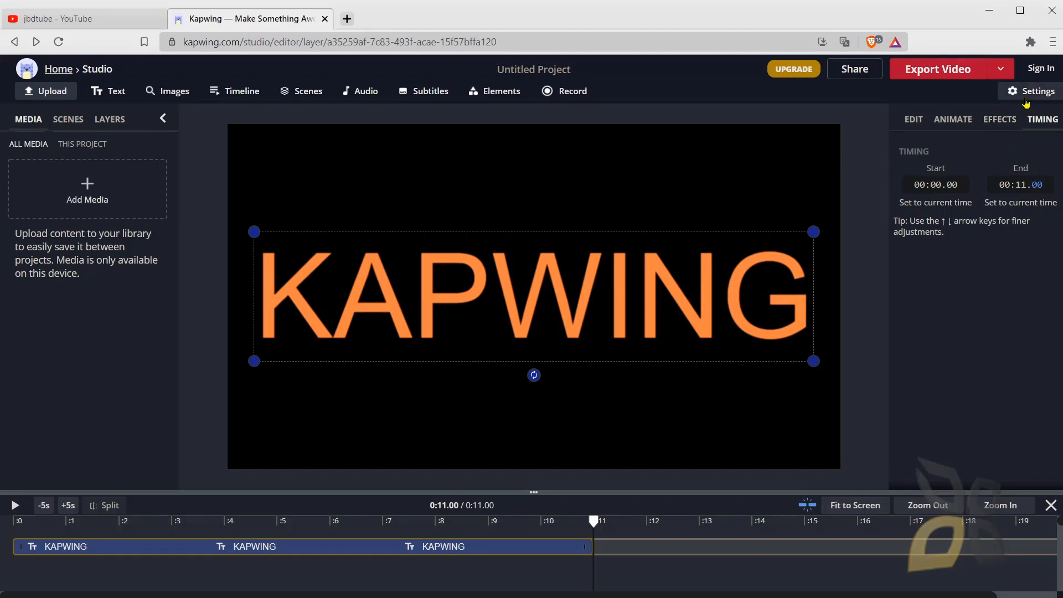
Step: Review the project's output, quality and snapping settings, and open the list of export formats
left_click(1043, 97)
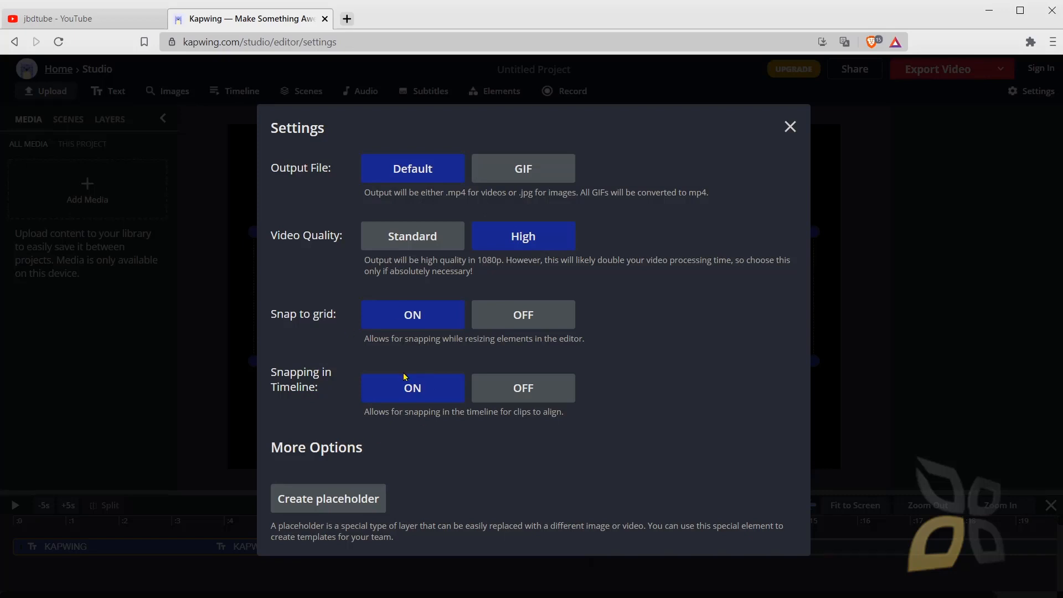
left_click(791, 129)
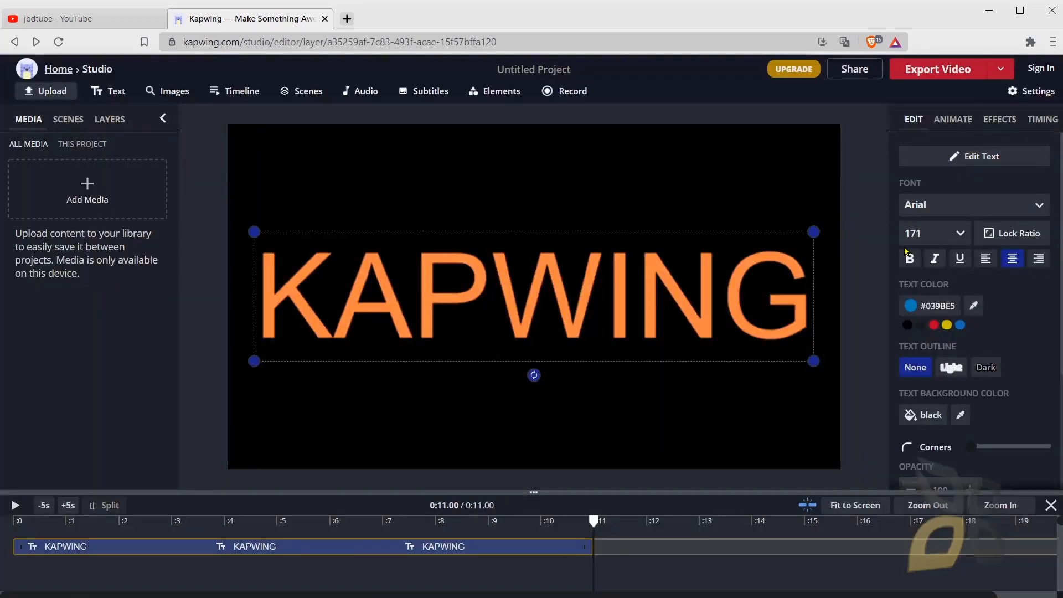
left_click(1001, 71)
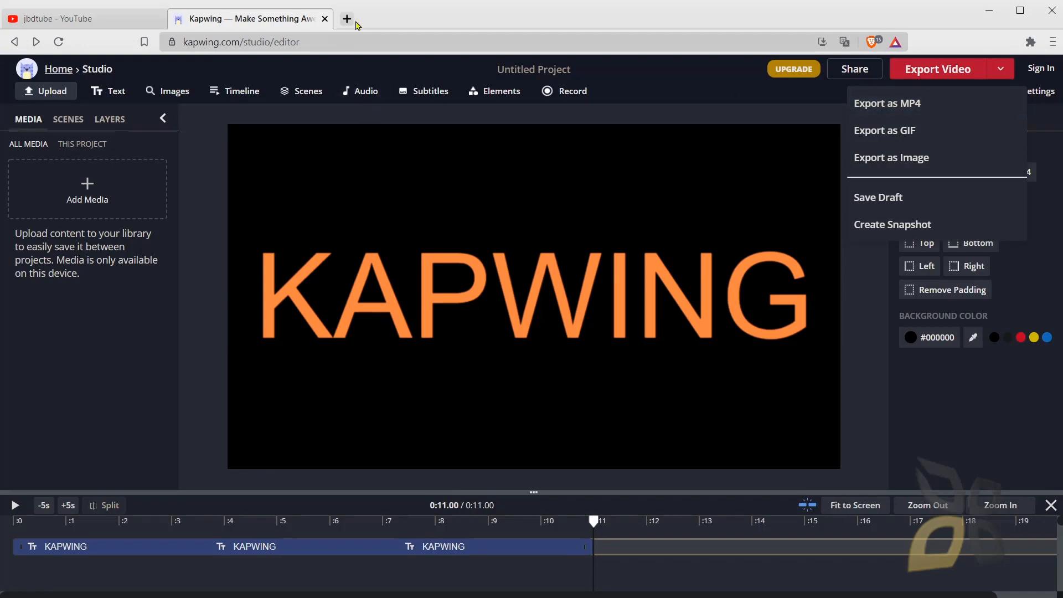
Step: Search the web for "convertio" in a new browser tab
left_click(347, 18)
type("convertion")
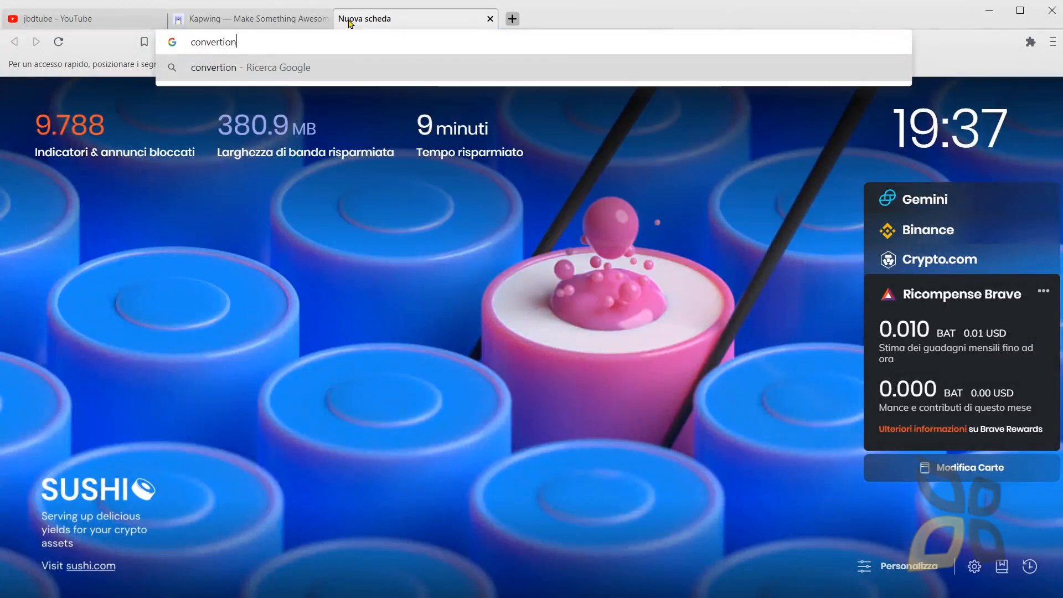
key("BackSpace")
key("Return")
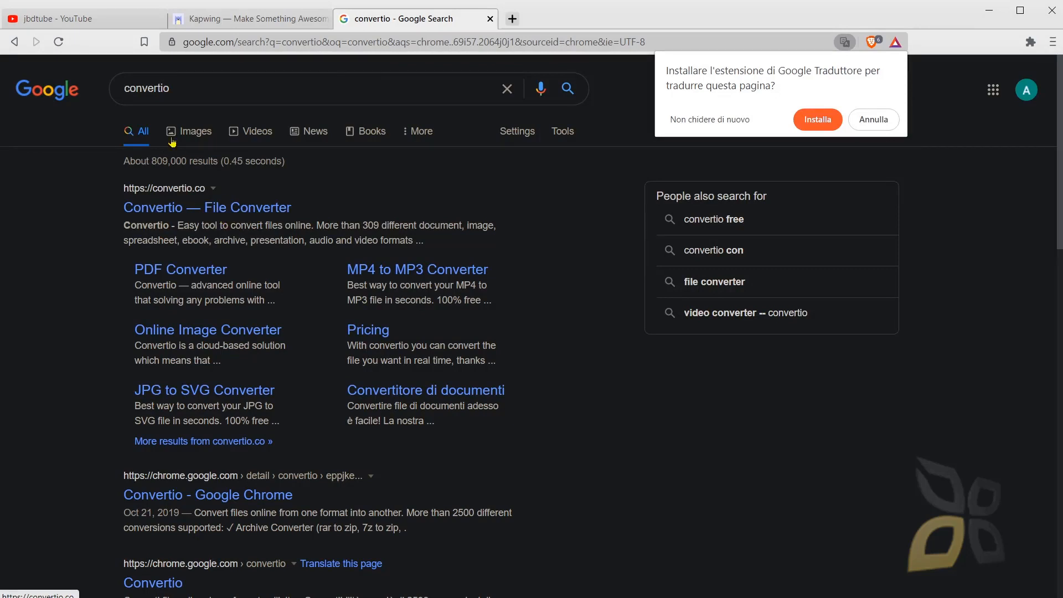
Step: Enter "conveter" in the jbdtube YouTube channel's search and return to the Kapwing project
left_click(104, 26)
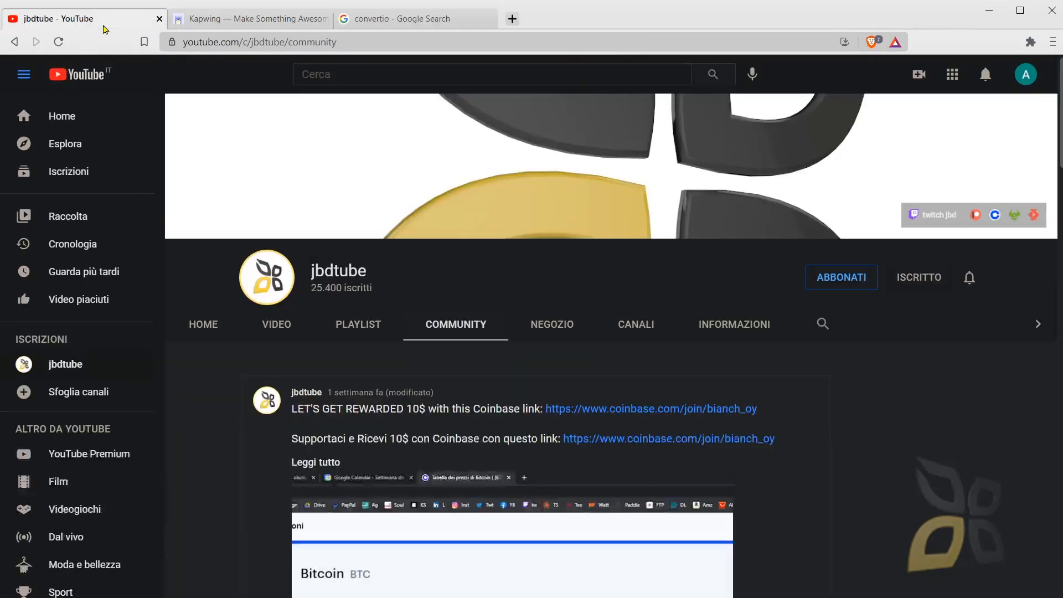
left_click(825, 329)
type("conveter")
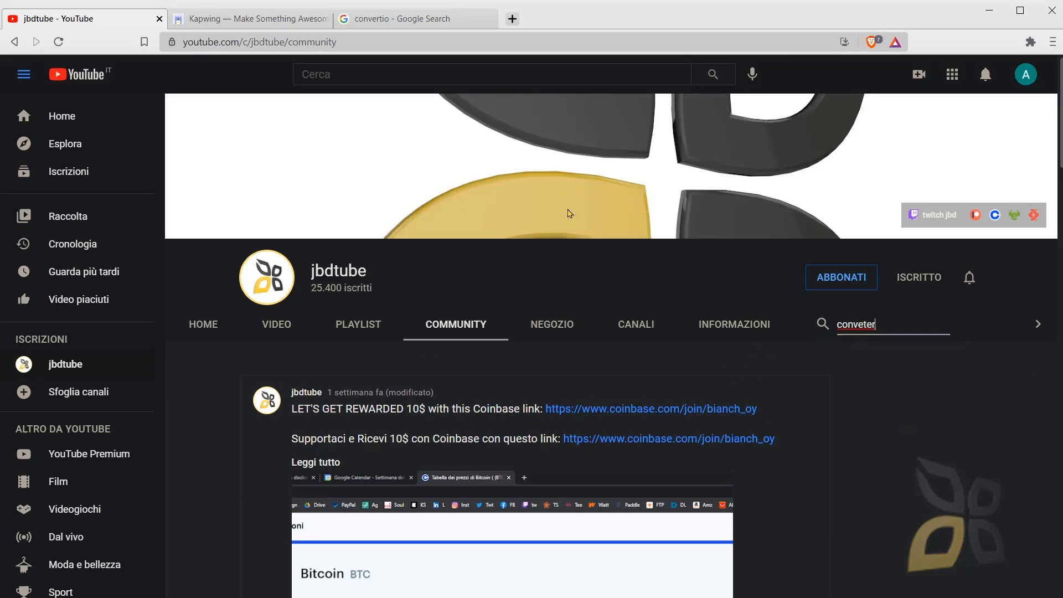
key("ctrl+shift+Tab")
key("ctrl+shift+Tab")
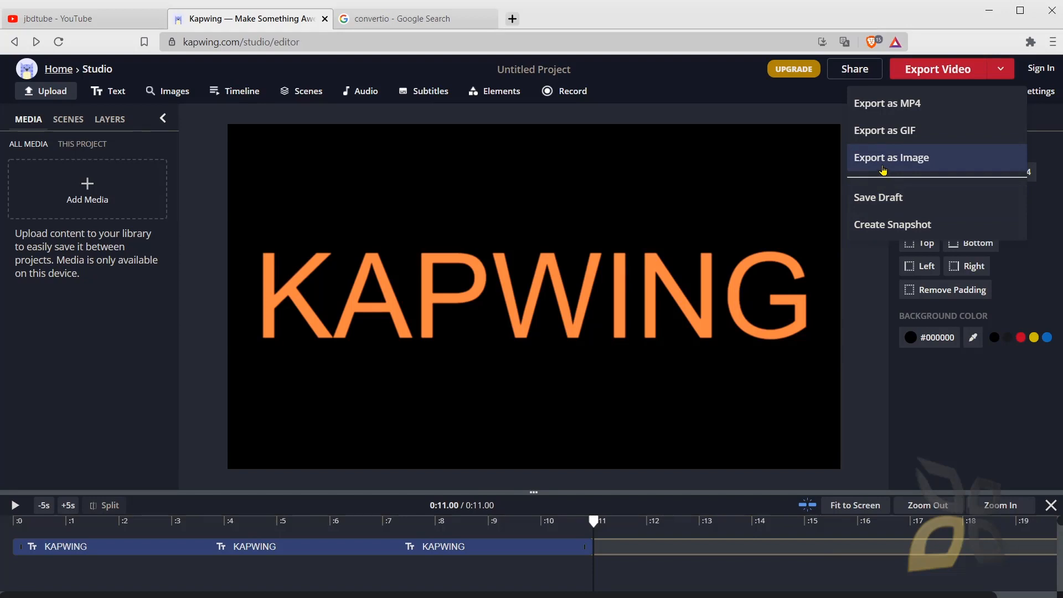
Step: Export the KAPWING project as MP4 and close its export page
left_click(863, 105)
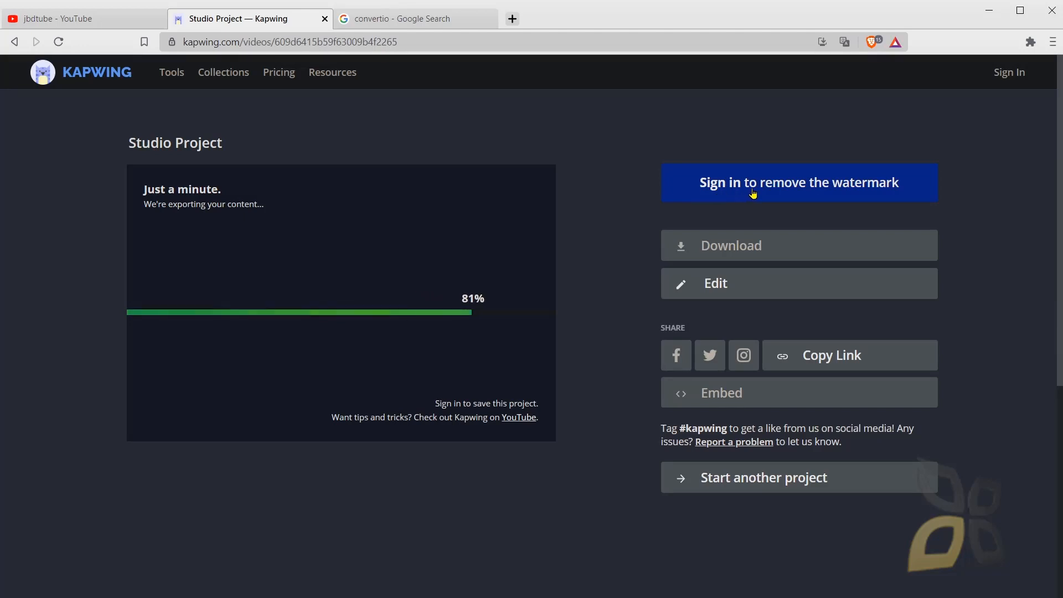
left_click(736, 193)
left_click(325, 19)
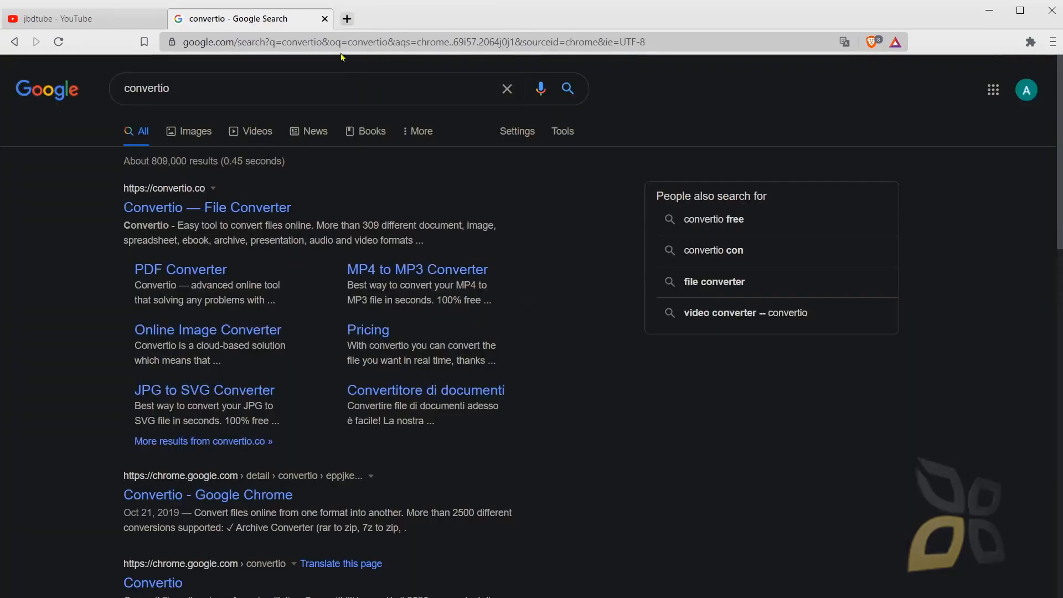
Step: Search the web for "kapwing" in the convertio results tab and open the Kapwing home page
left_click(108, 22)
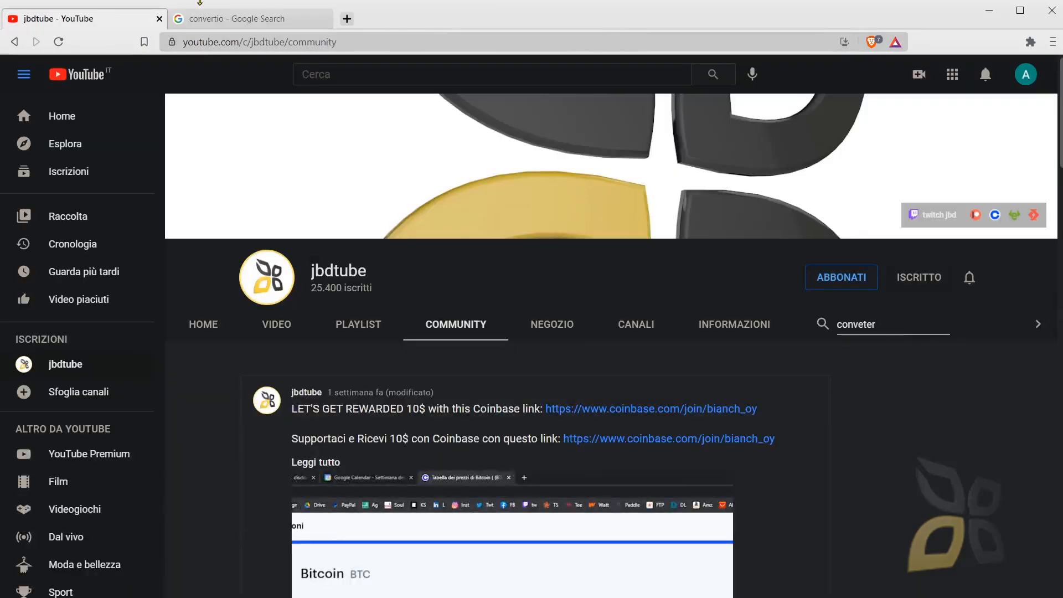
left_click(205, 21)
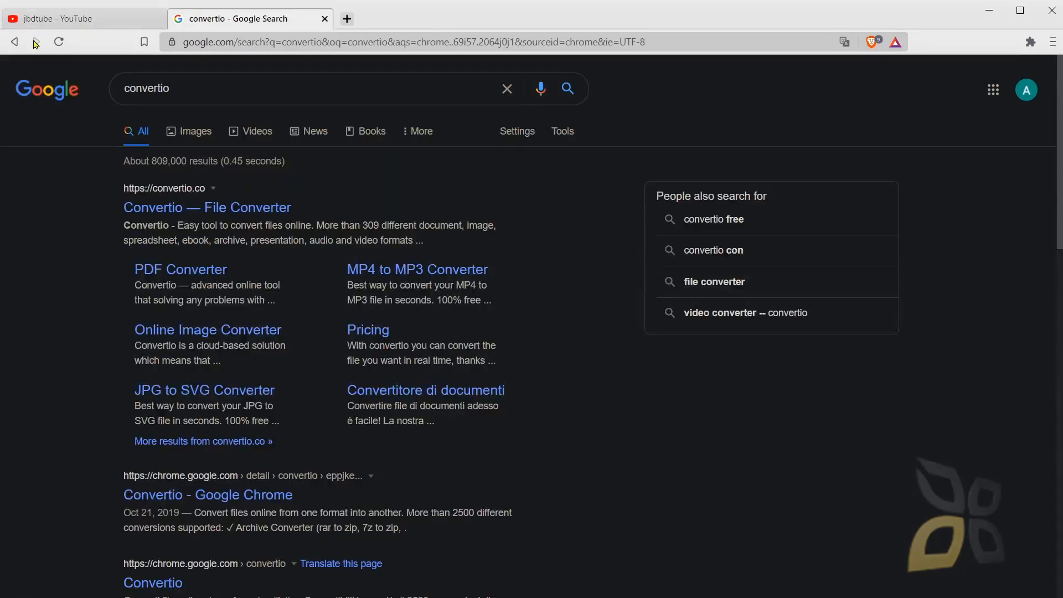
left_click(252, 39)
type("kapwing")
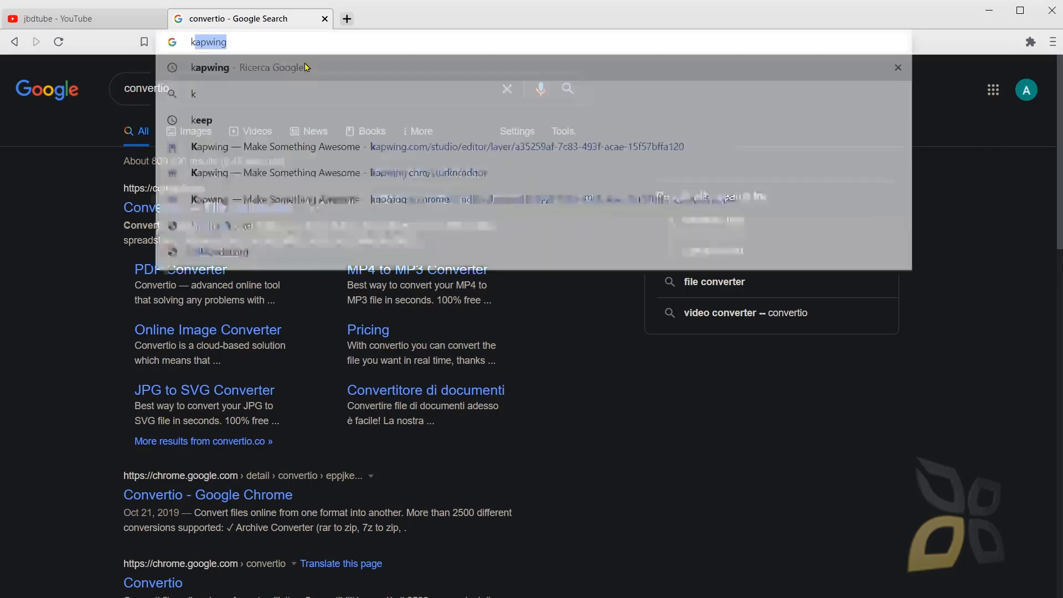
key("Return")
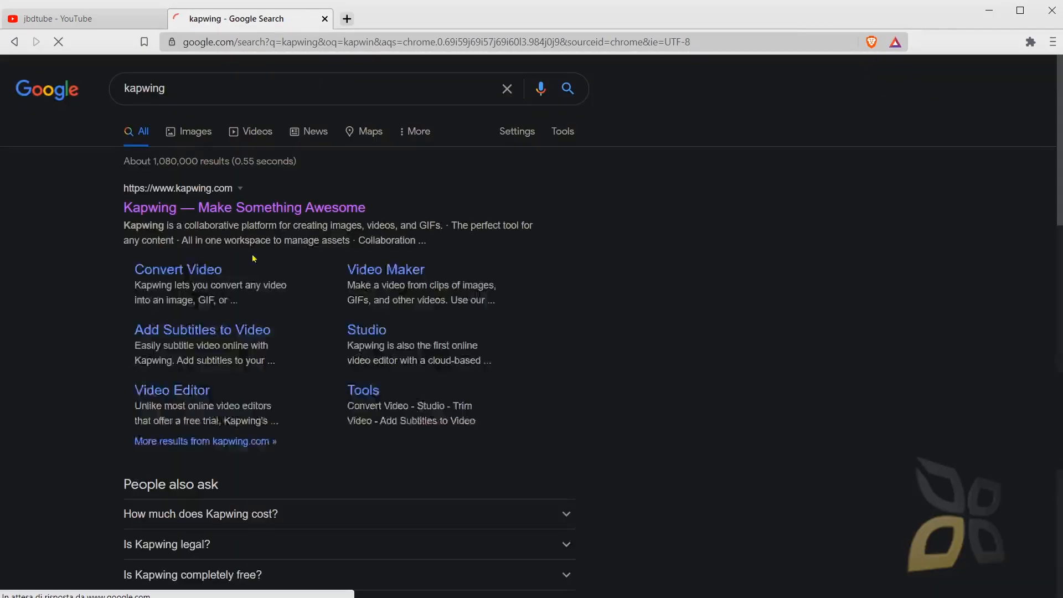
left_click(244, 213)
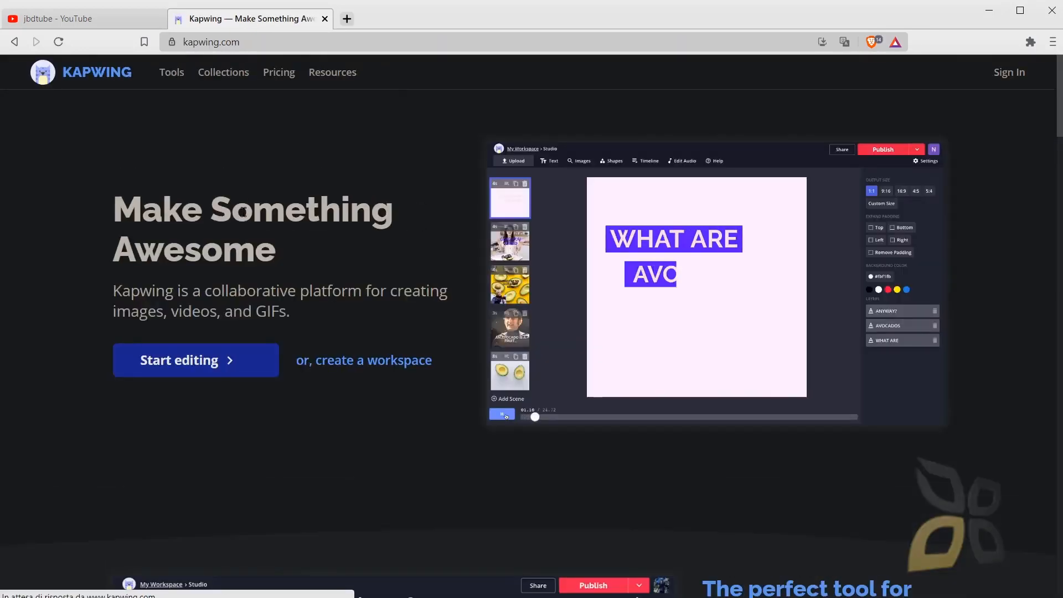
Step: Start a new Kapwing project with a blank canvas, add a Sample text layer and move it to the canvas center
left_click(176, 361)
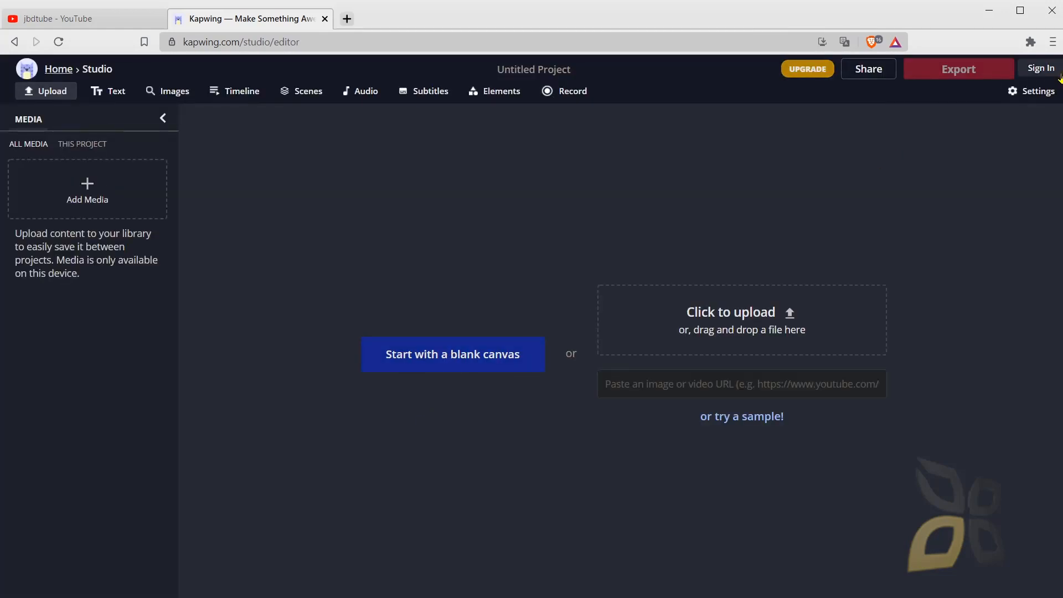
left_click(463, 355)
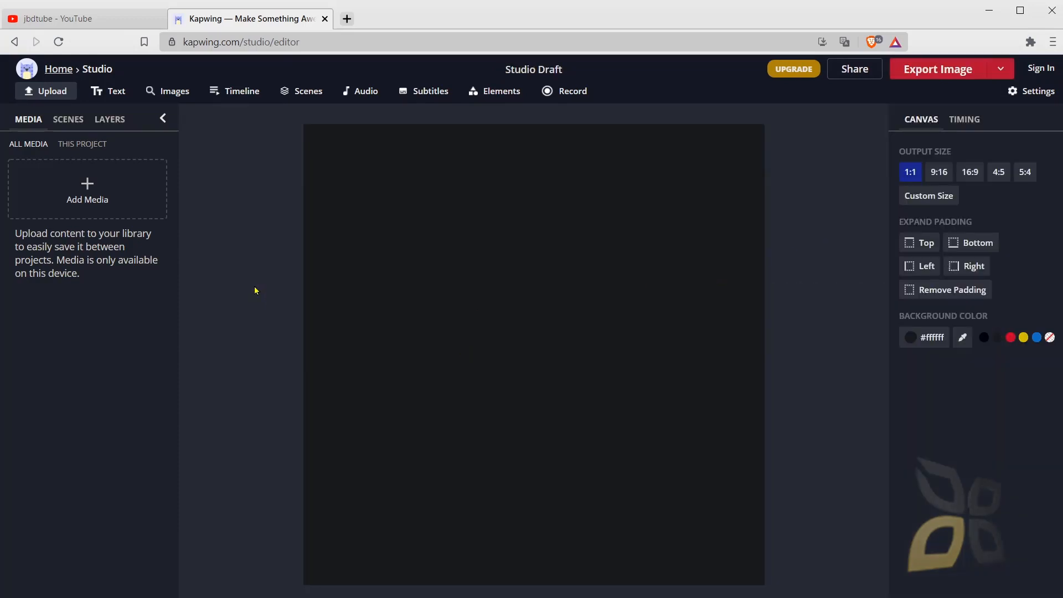
left_click(113, 90)
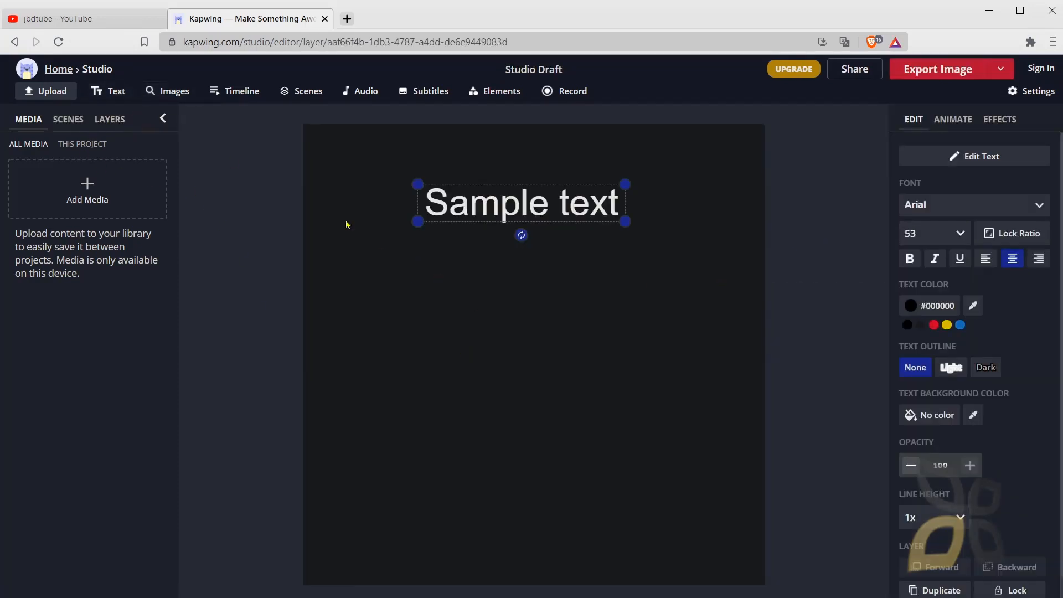
left_click_drag(551, 214, 530, 348)
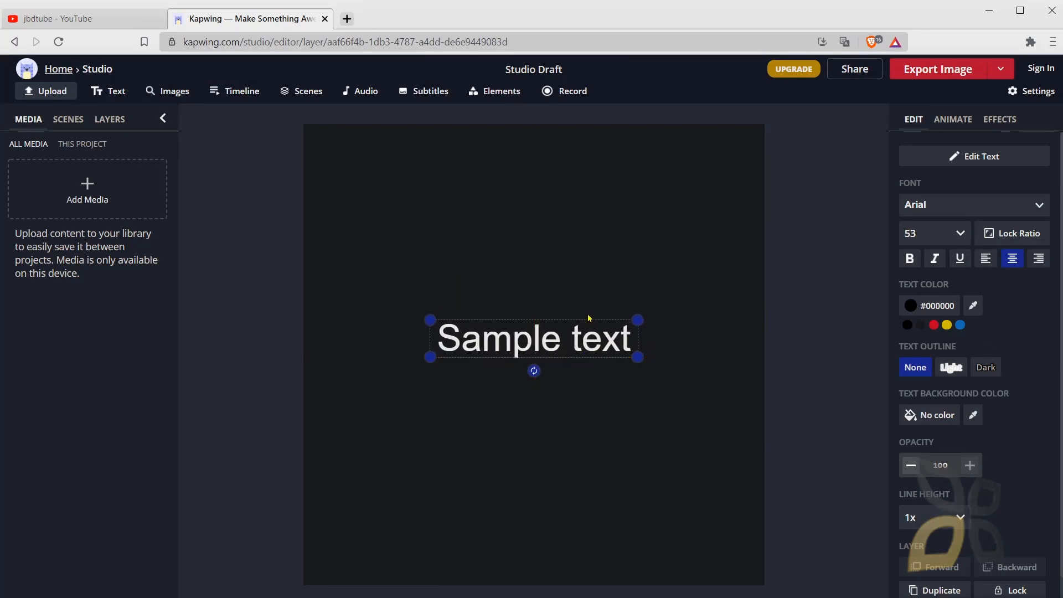
Step: Review the new draft's export and canvas options and open its output duration choices
left_click(1000, 69)
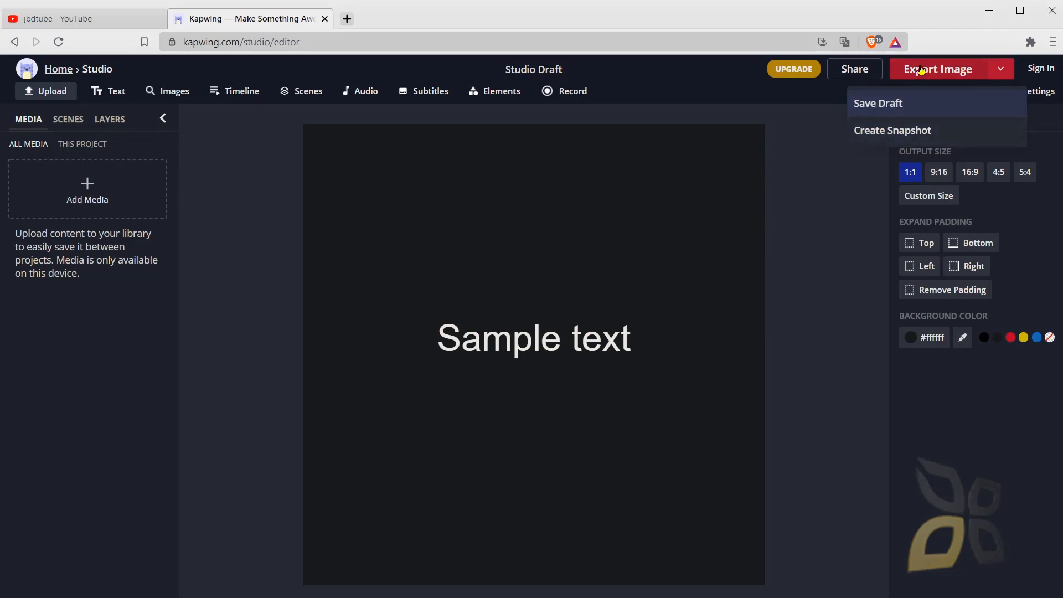
left_click(839, 191)
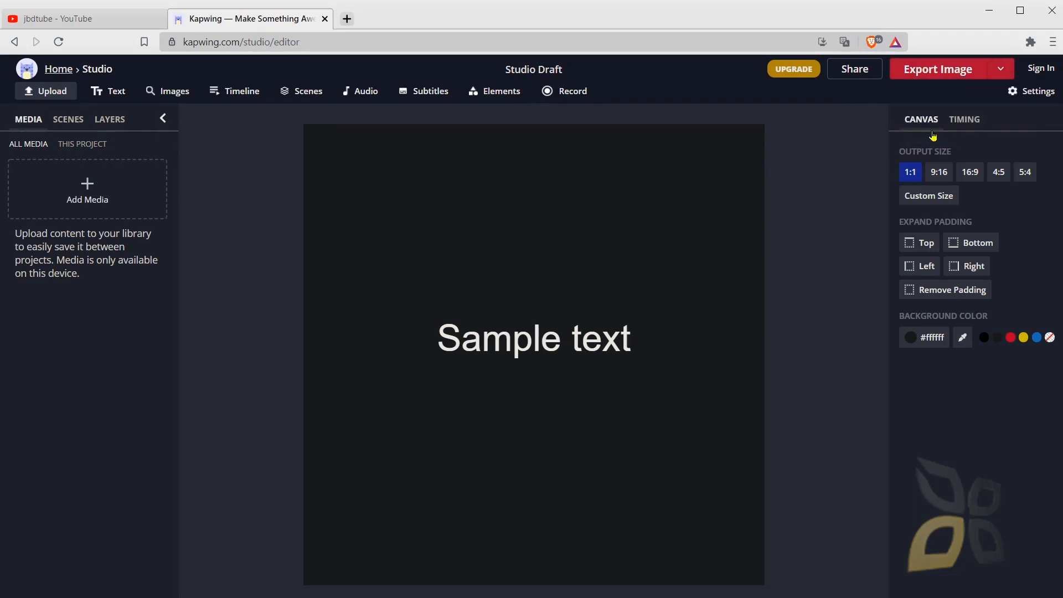
left_click(956, 124)
left_click(920, 120)
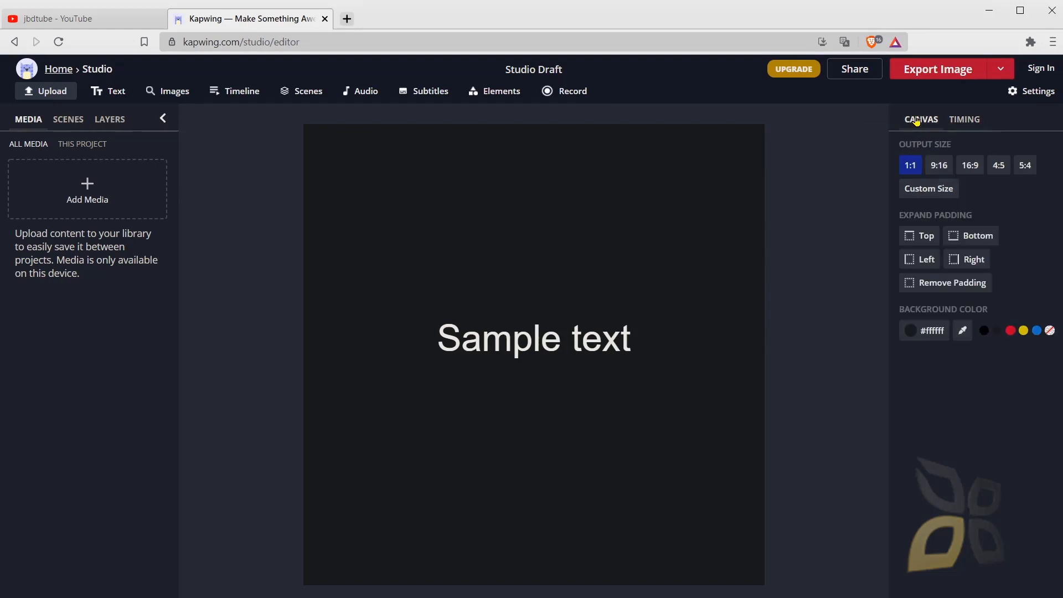
left_click(963, 119)
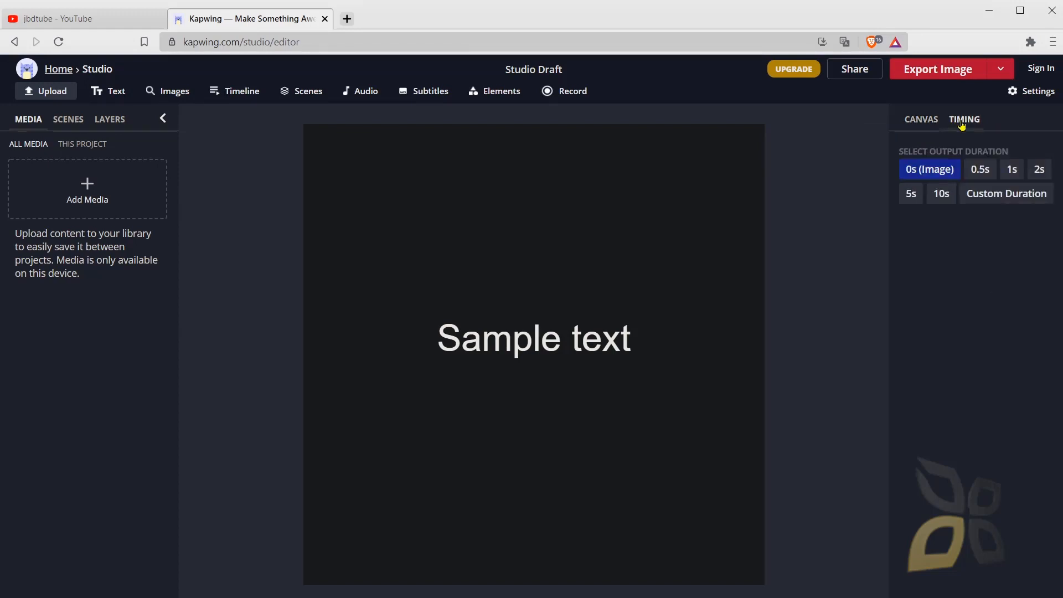
Step: Set the Sample text draft's output duration to 10s and export it as MP4
left_click(941, 194)
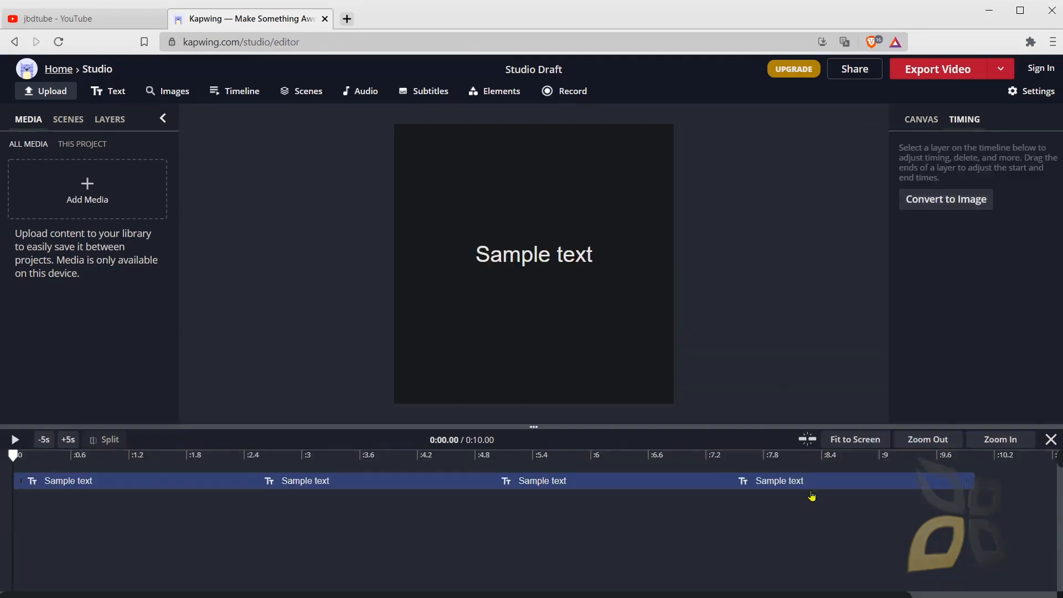
left_click(914, 121)
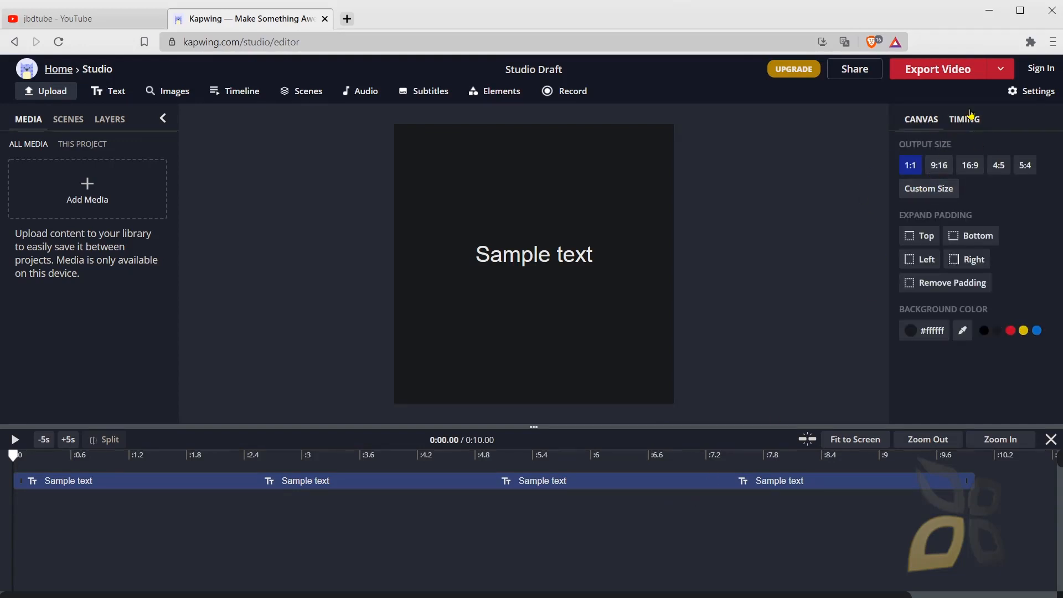
left_click(1000, 73)
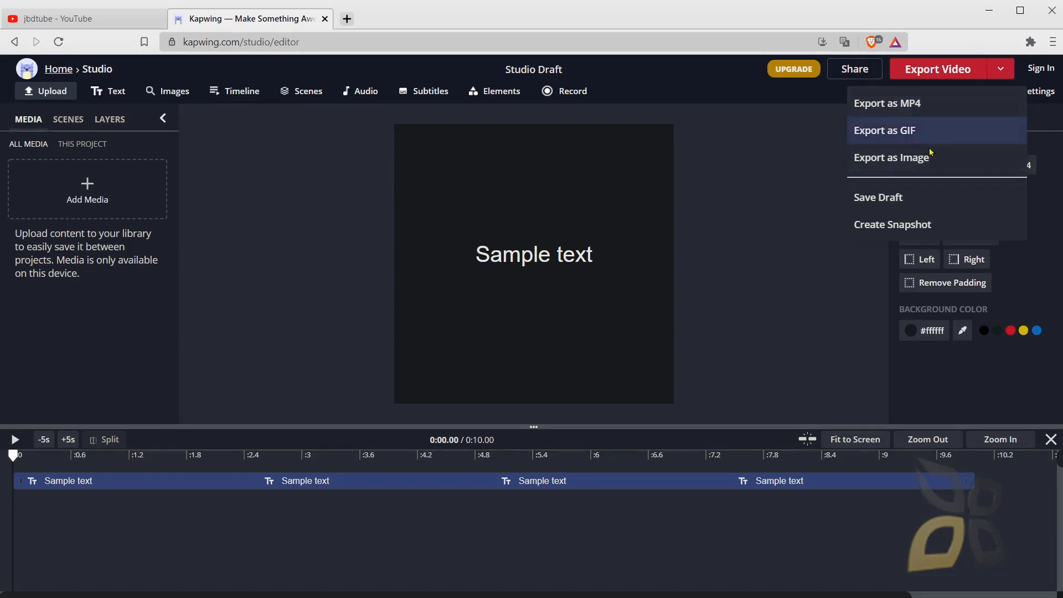
left_click(897, 104)
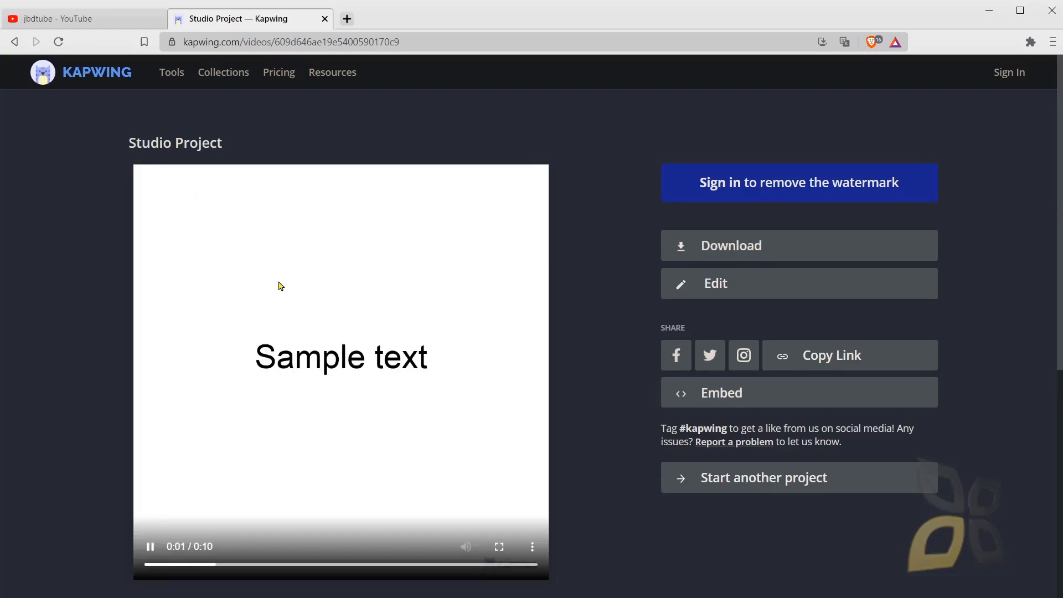
Step: Switch to the jbdtube YouTube channel and browse its playlists
left_click(102, 27)
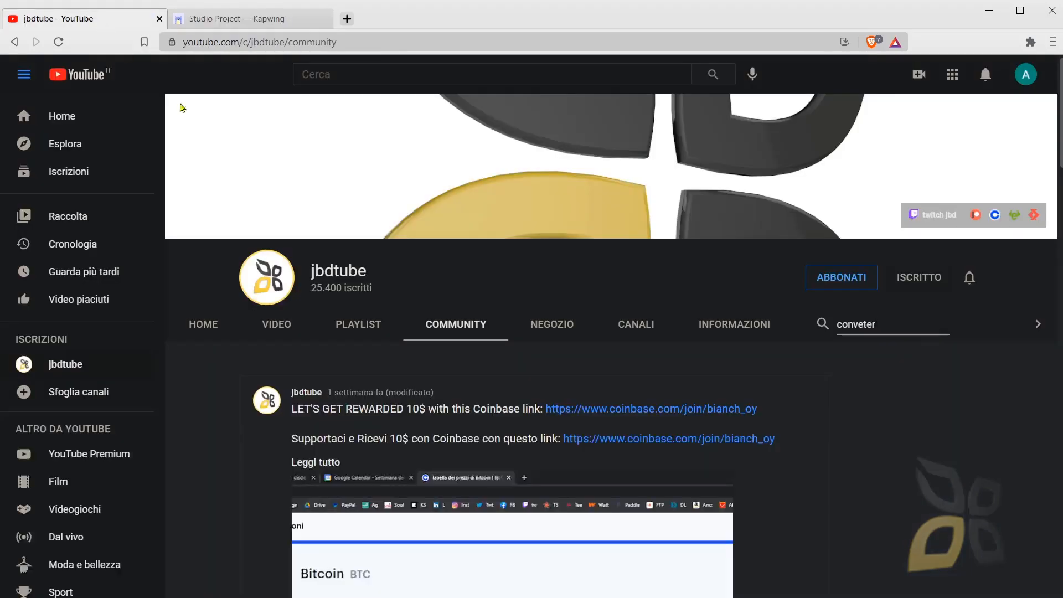
left_click(358, 326)
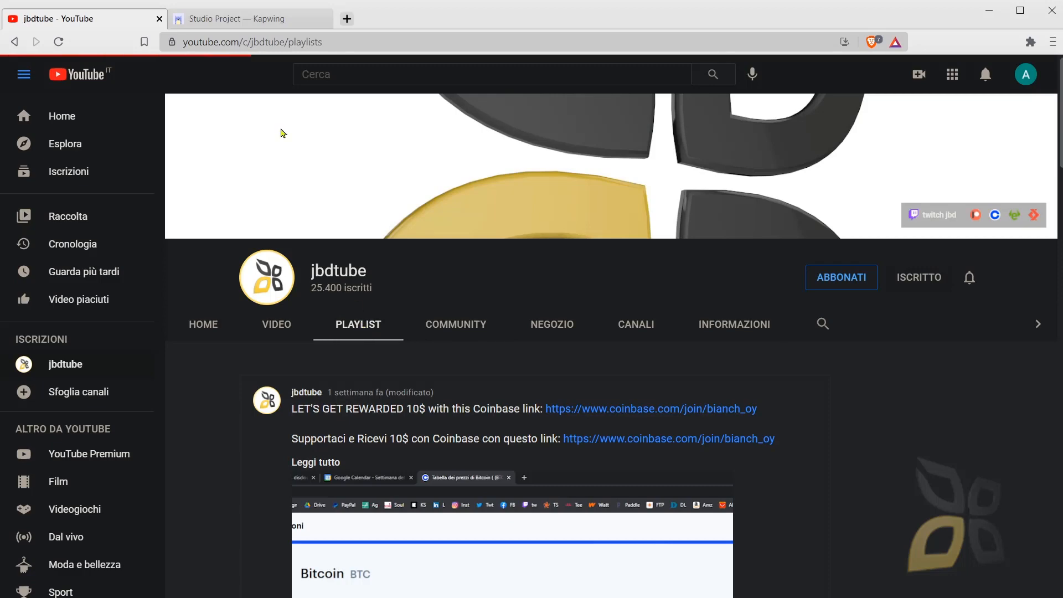
scroll(286, 519, "down", 4)
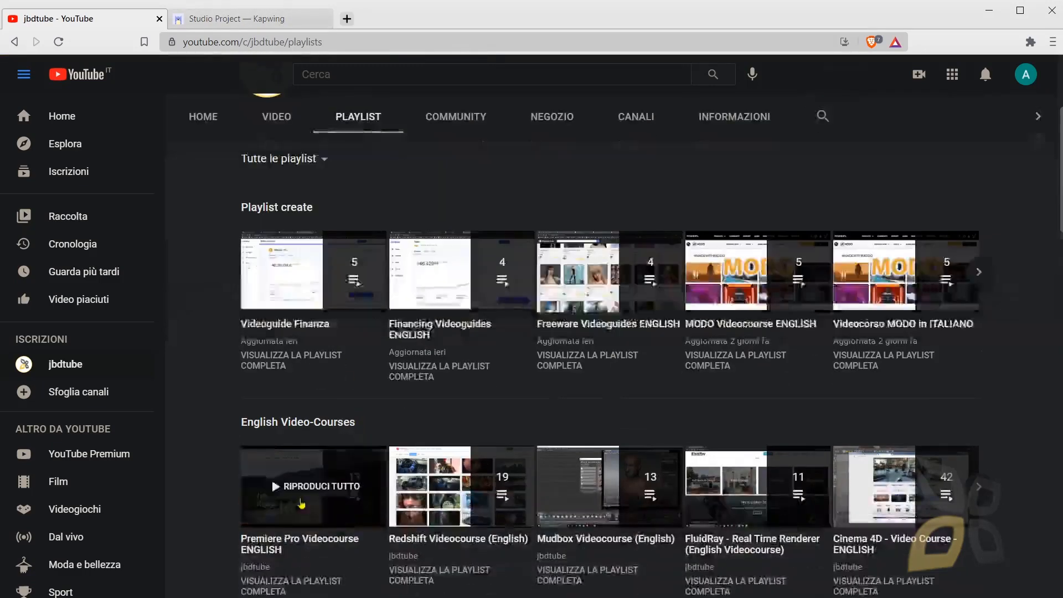
Step: Return to the exported Kapwing project, download its video as test.mp4 and check its playback in VLC
left_click(227, 19)
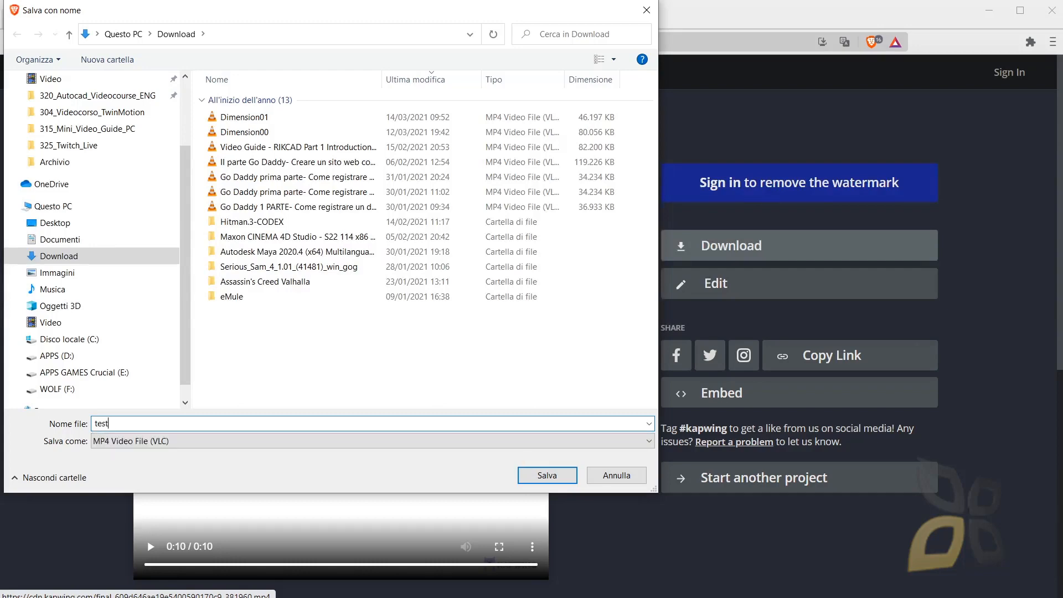
key("Return")
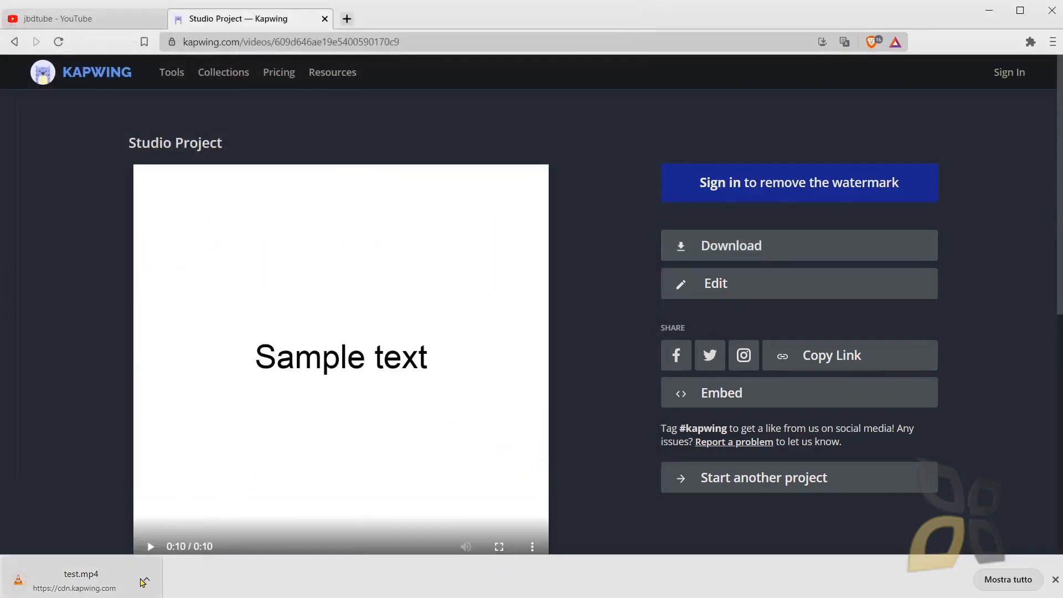
left_click(193, 595)
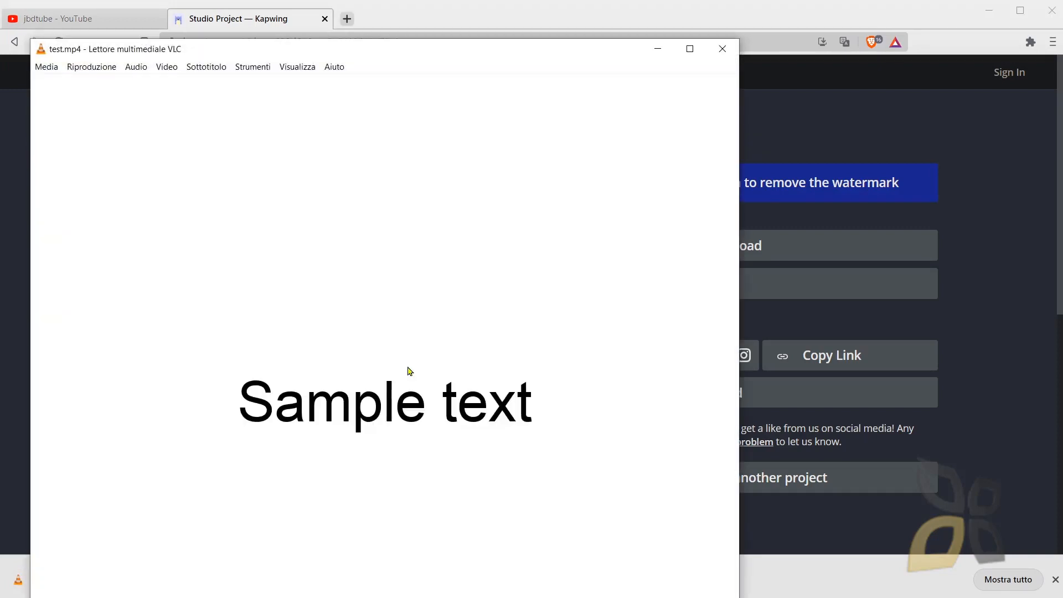
left_click_drag(473, 48, 564, 325)
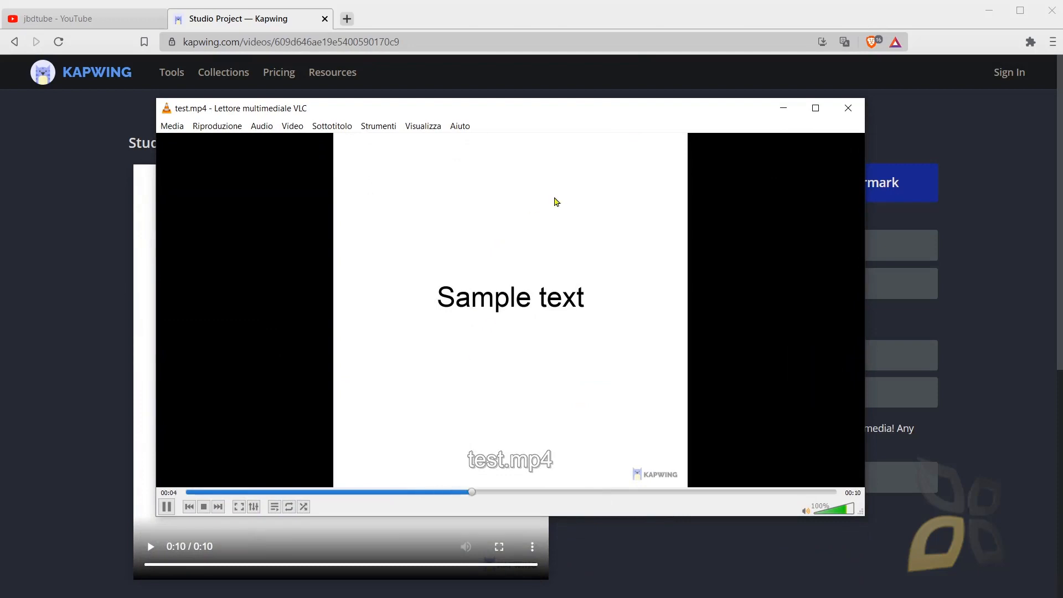
left_click(847, 108)
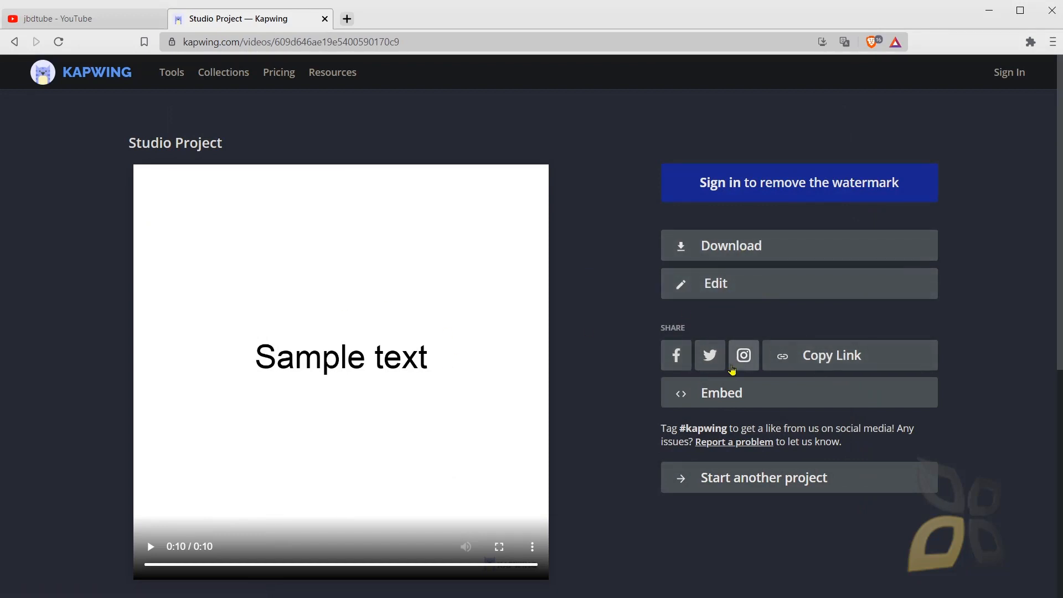
Step: Copy the exported video's full embed code and close the Embed Content dialog
left_click(732, 405)
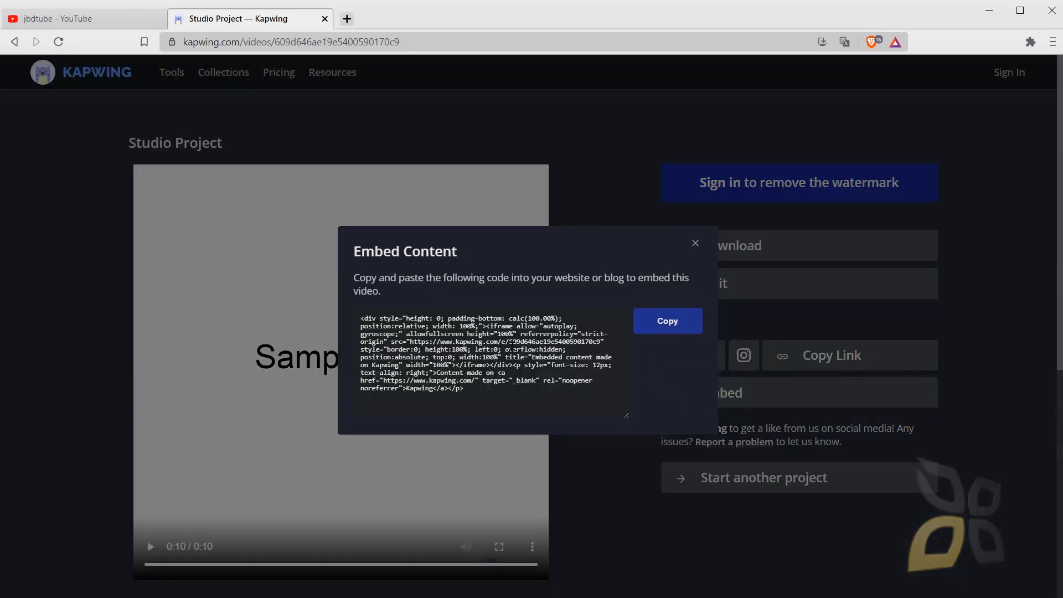
left_click_drag(494, 390, 364, 303)
right_click(418, 334)
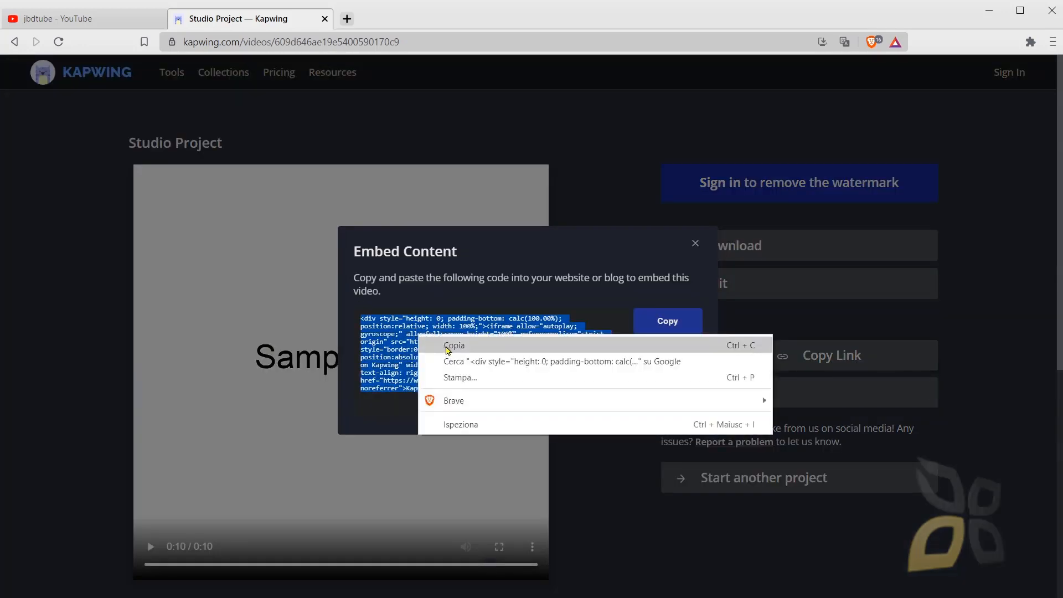
left_click(448, 348)
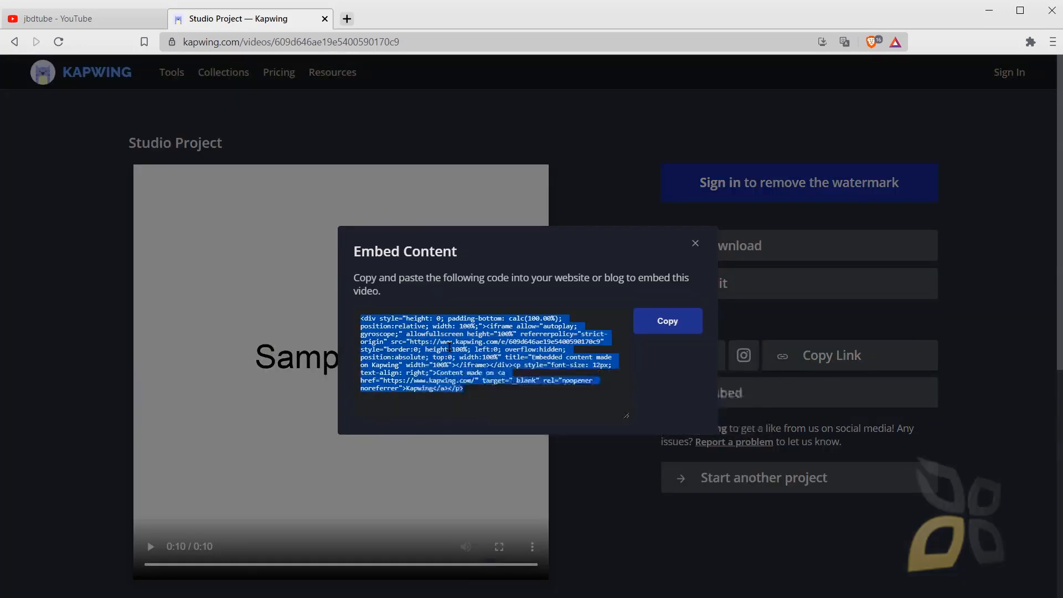
left_click(695, 245)
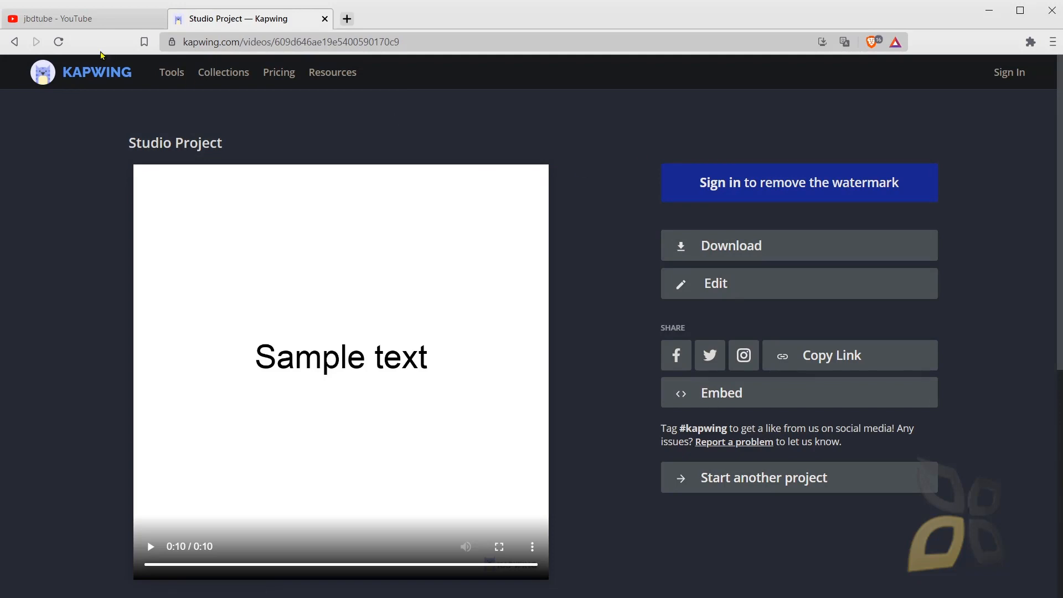
Step: Go to the Kapwing home page, close that page and return to the jbdtube playlists on YouTube
left_click(67, 75)
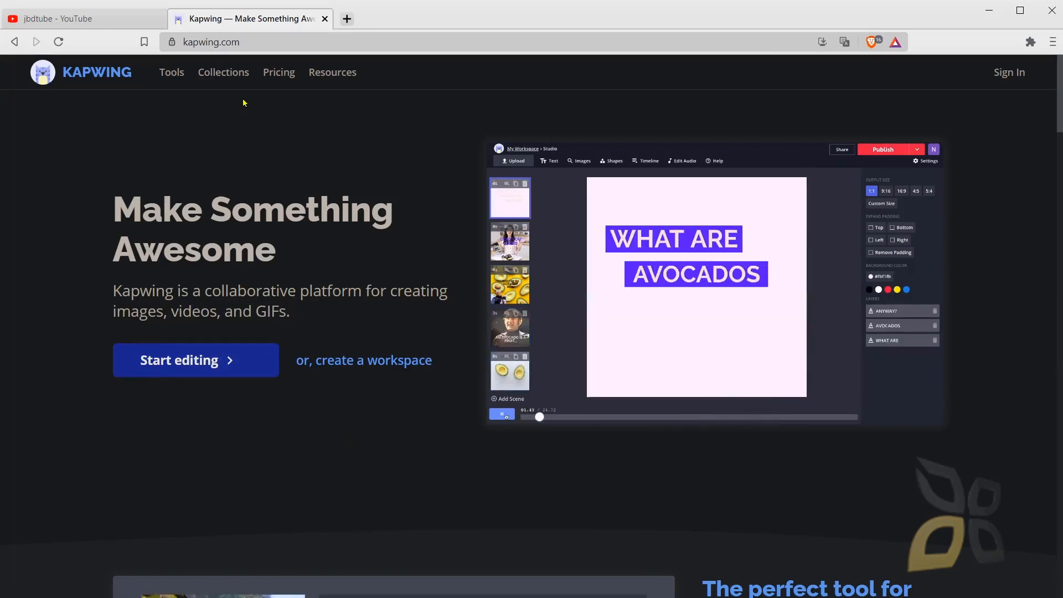
left_click(325, 19)
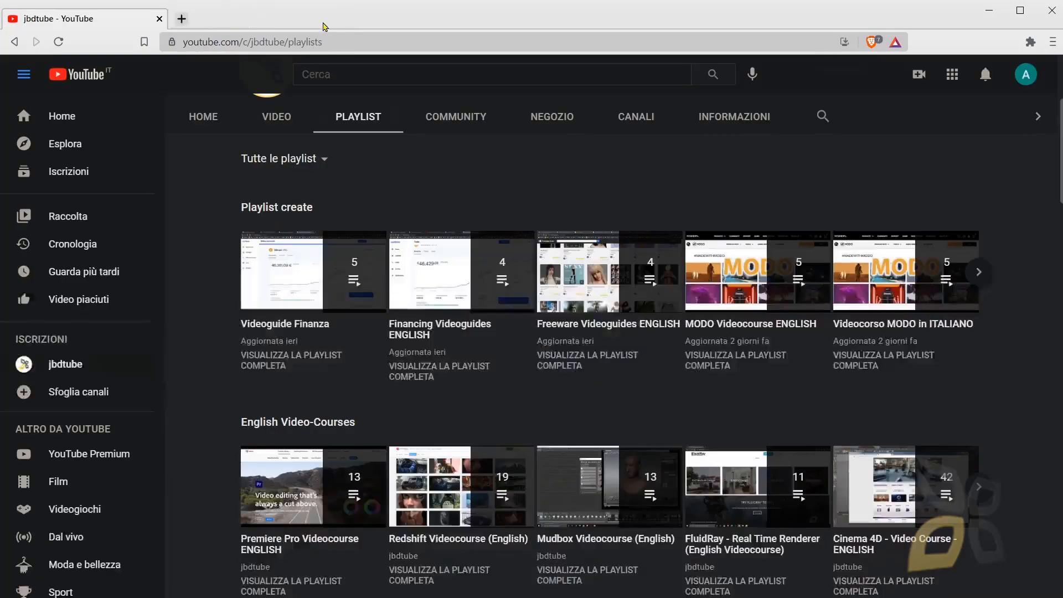
scroll(391, 310, "up", 3)
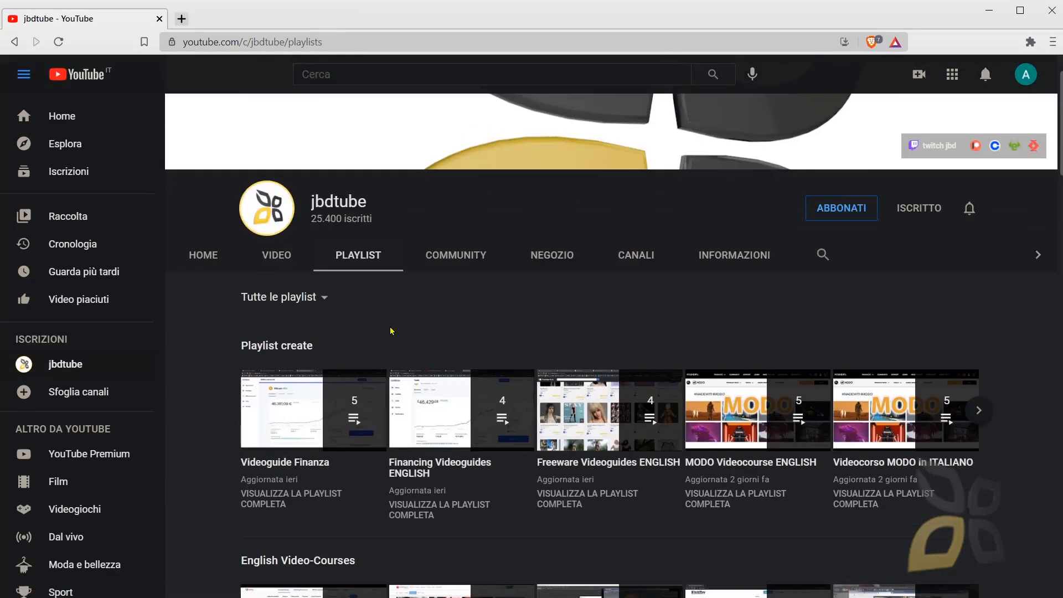